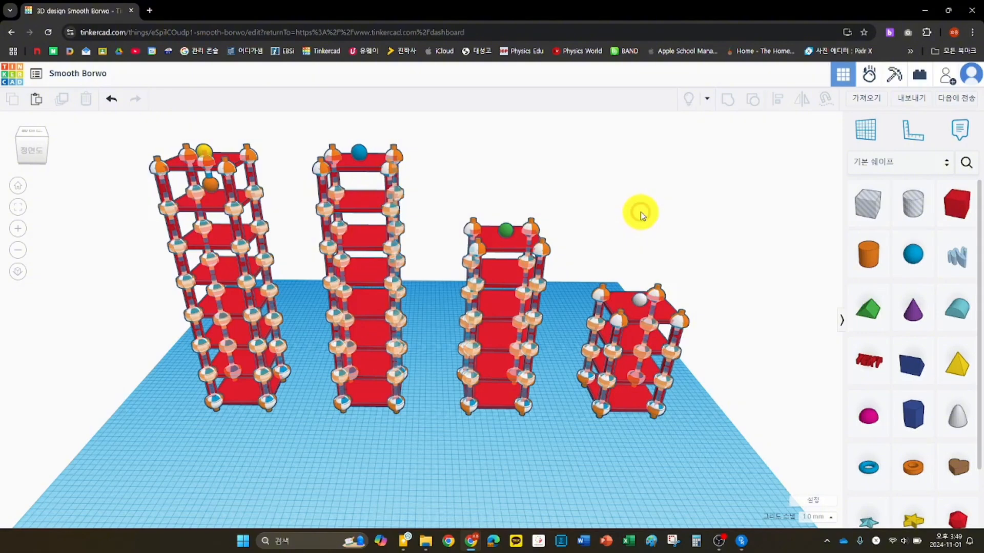
Step: Examine the four finished towers and the hanging ball in the tallest one, run their physics simulation in Sim Lab, and pause it
right_click_drag(640, 212, 606, 202)
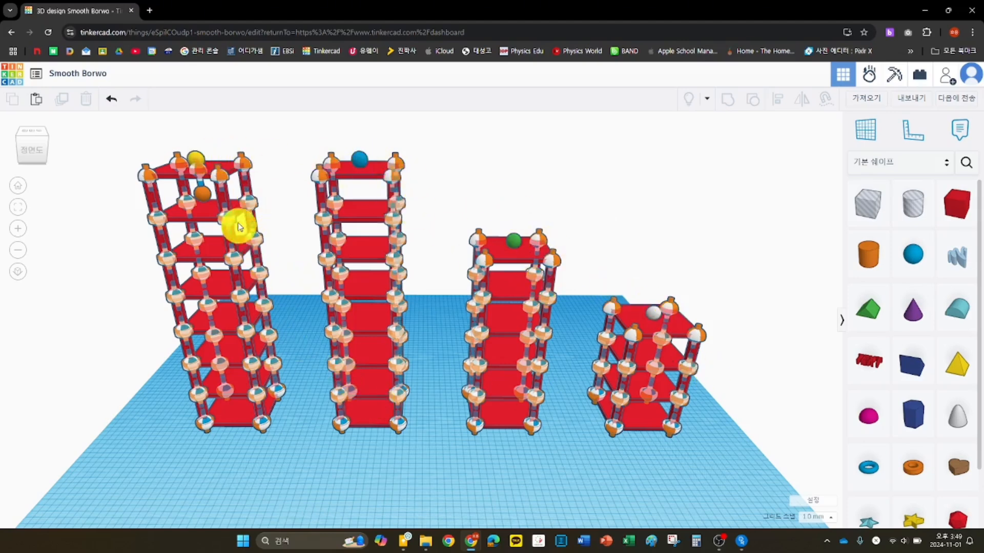
left_click(201, 194)
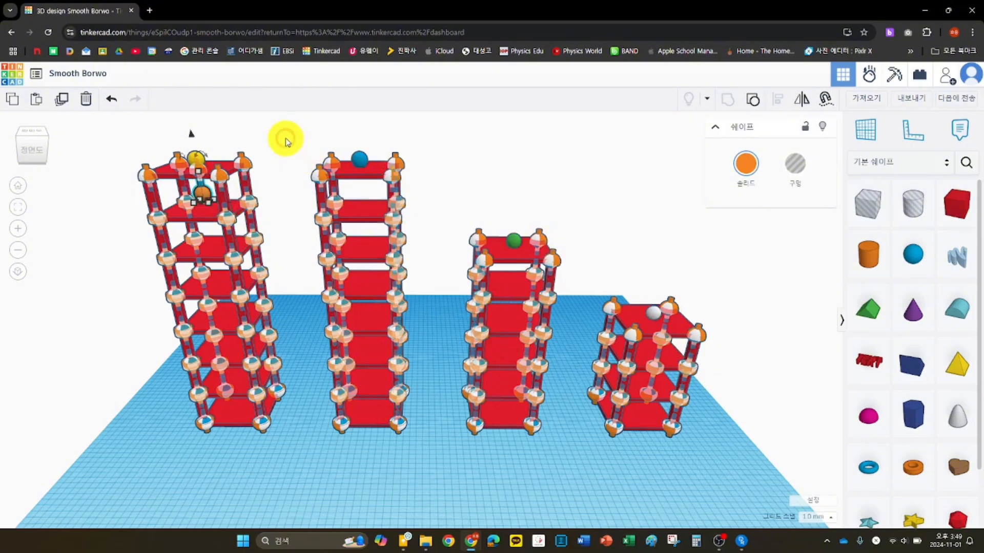
left_click(871, 79)
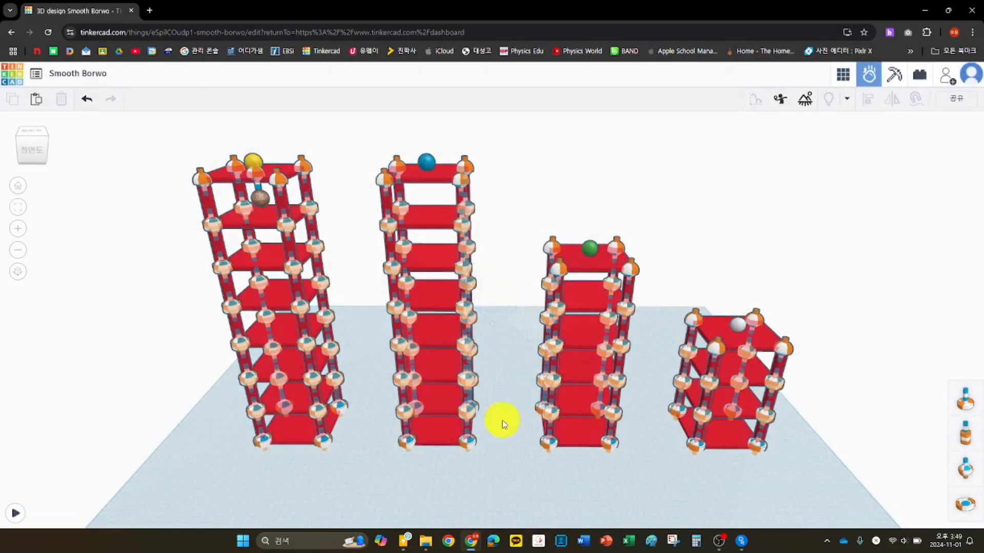
left_click(17, 514)
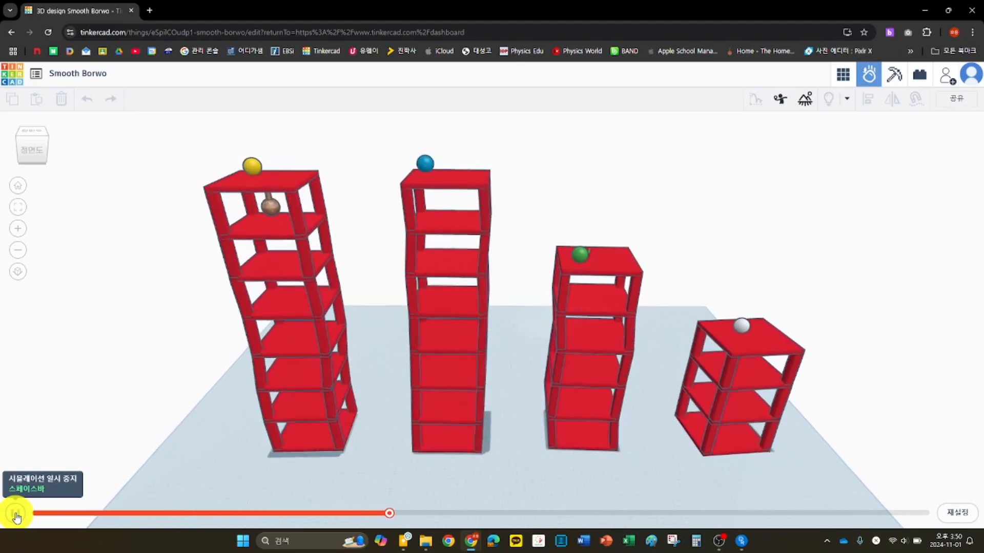
left_click(15, 513)
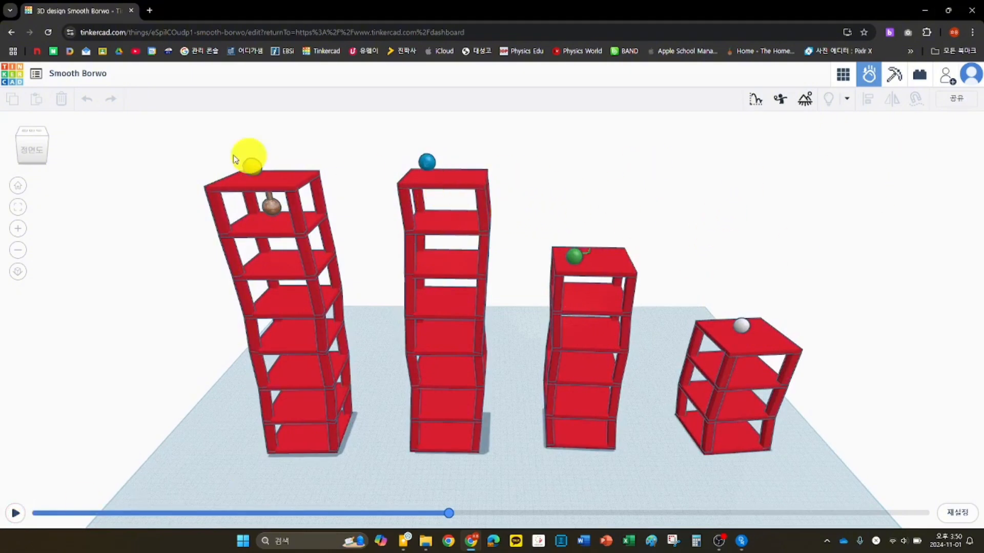
Step: Leave the tower design for the dashboard and create a new 3D design
left_click(11, 79)
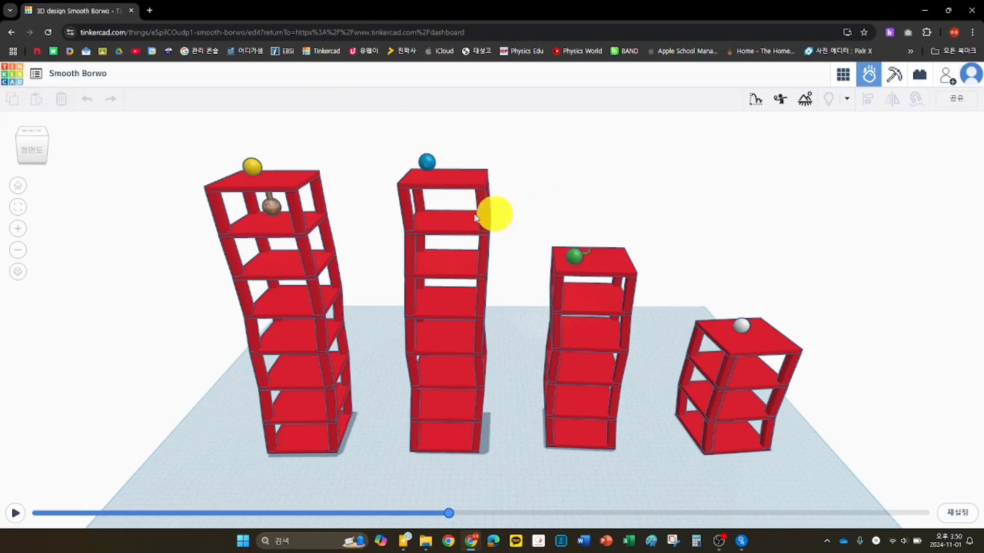
left_click(11, 81)
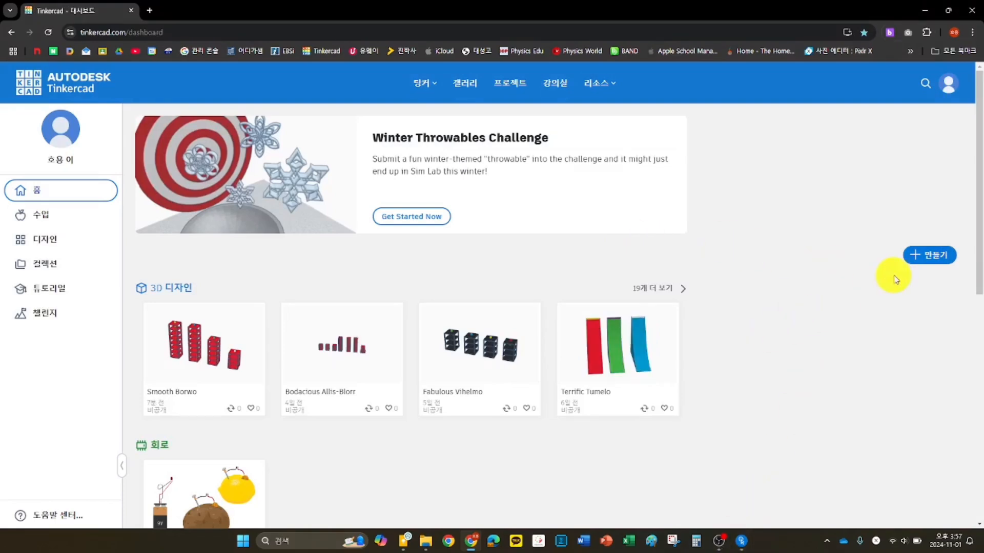
left_click(930, 258)
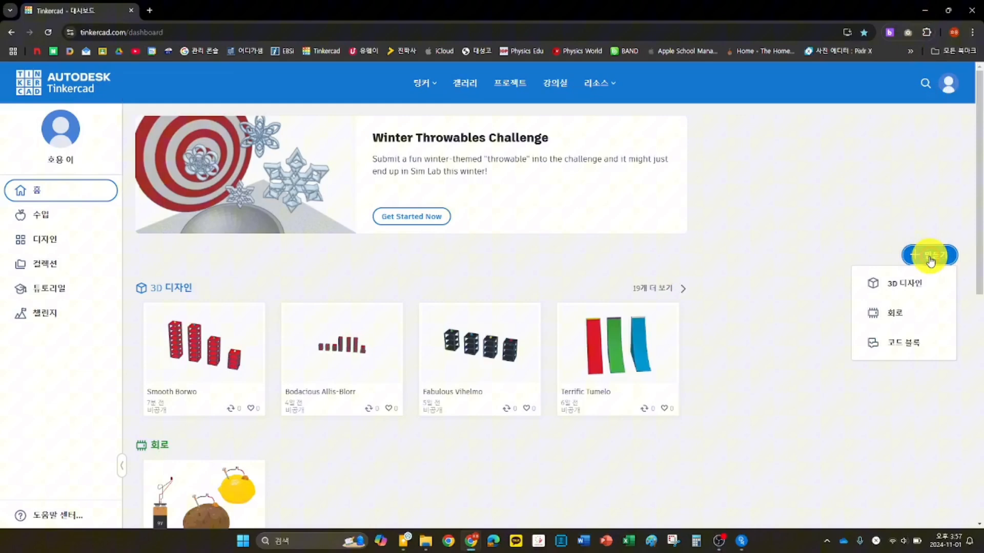
left_click(903, 285)
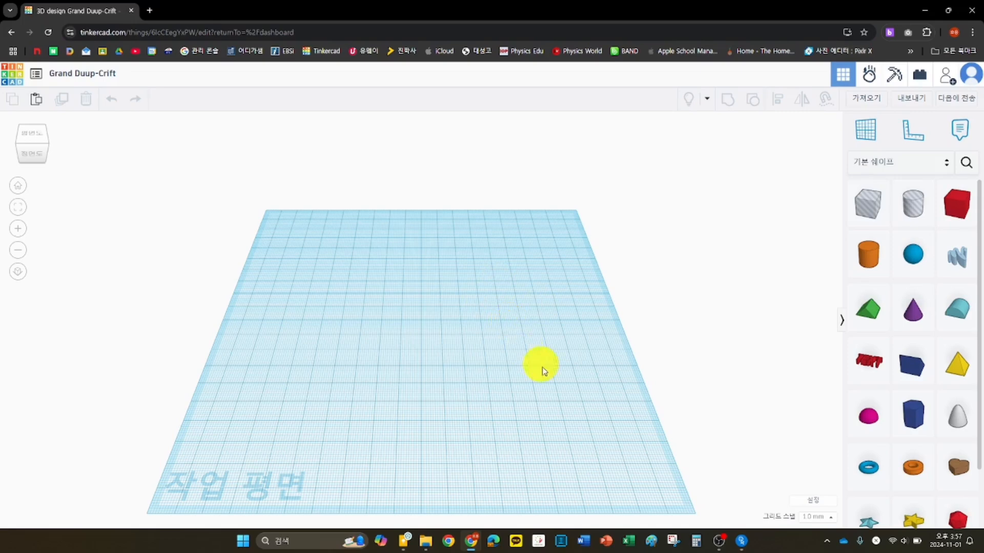
Step: Set the workplane's width and length to 1000 mm each in the workspace settings
left_click(819, 501)
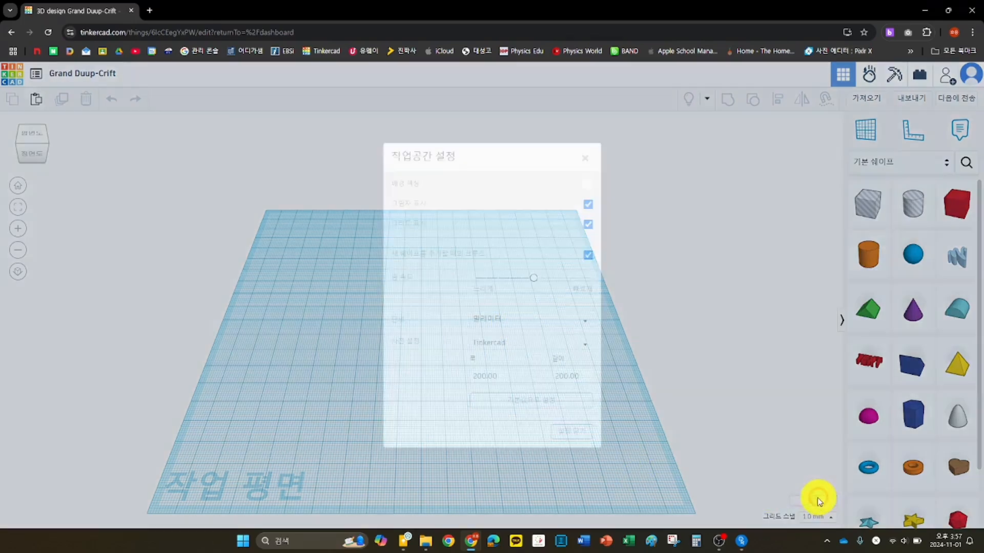
left_click(495, 378)
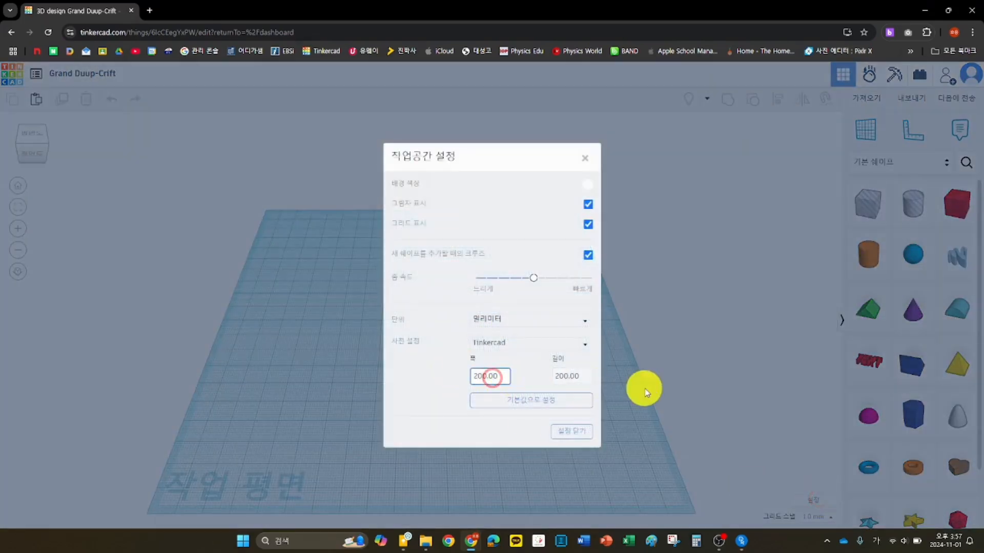
key("ctrl+a")
type("10")
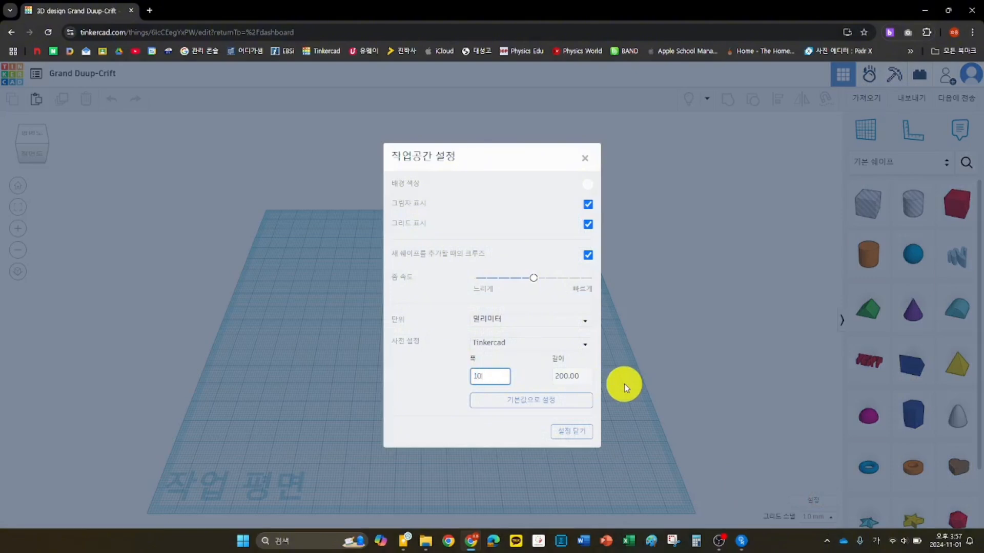
type("00")
left_click(572, 376)
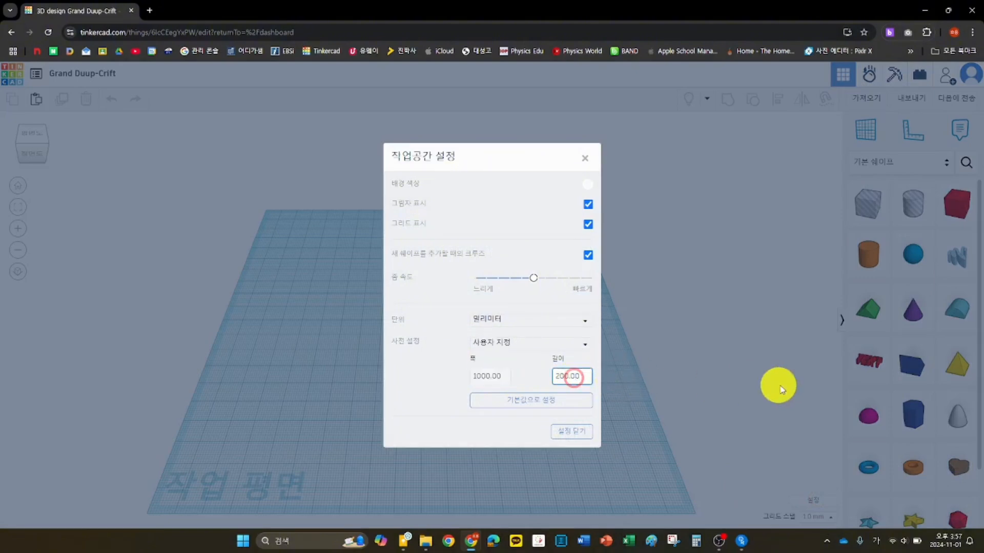
key("ctrl+a")
type("1")
left_click(489, 434)
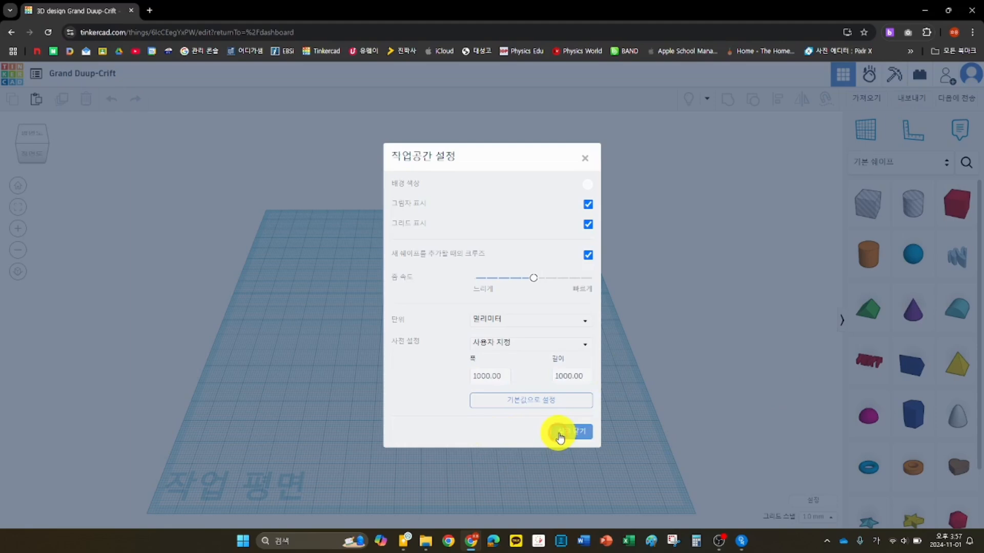
left_click(563, 433)
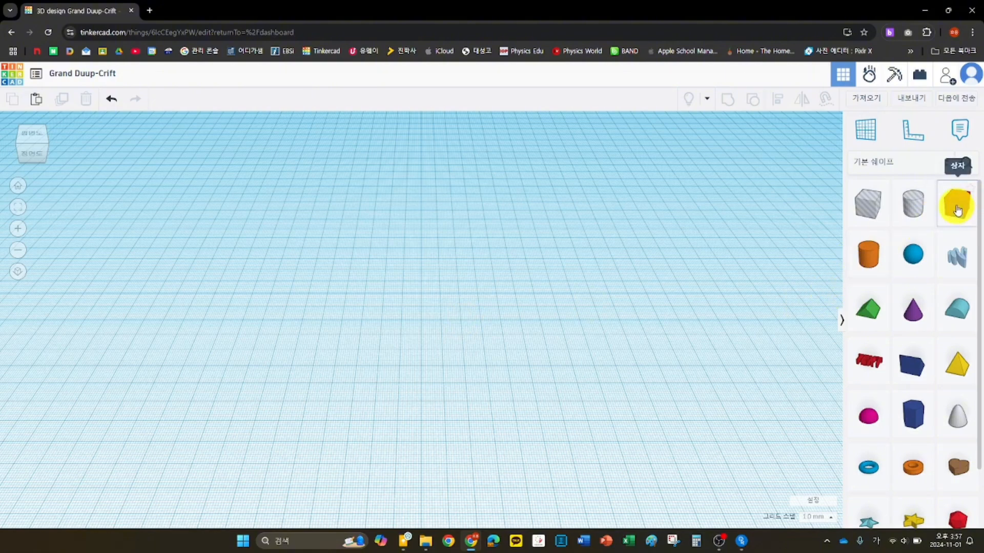
Step: Place a box on the workplane and size it as a floor plate with length 100, width 100 and height 5 mm
left_click_drag(956, 210, 358, 328)
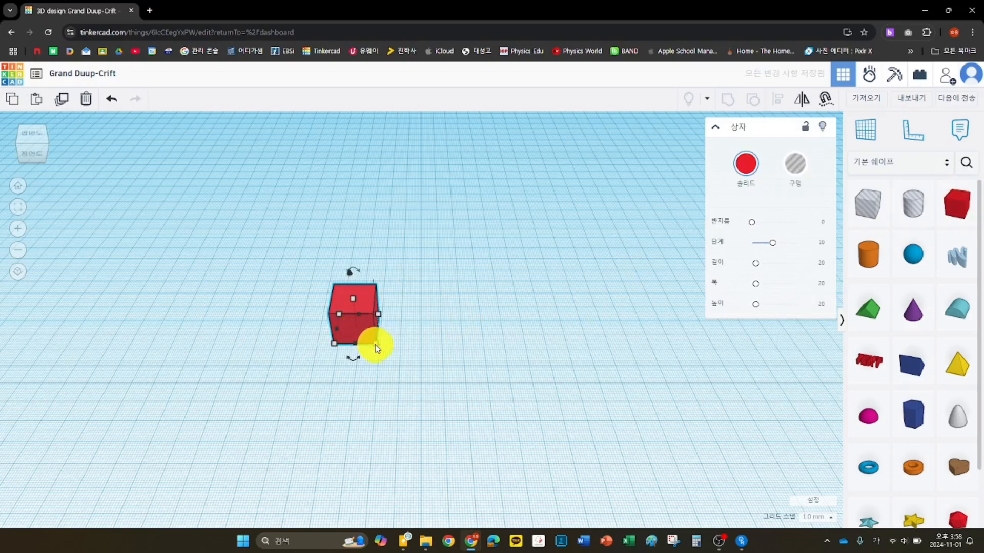
left_click(376, 344)
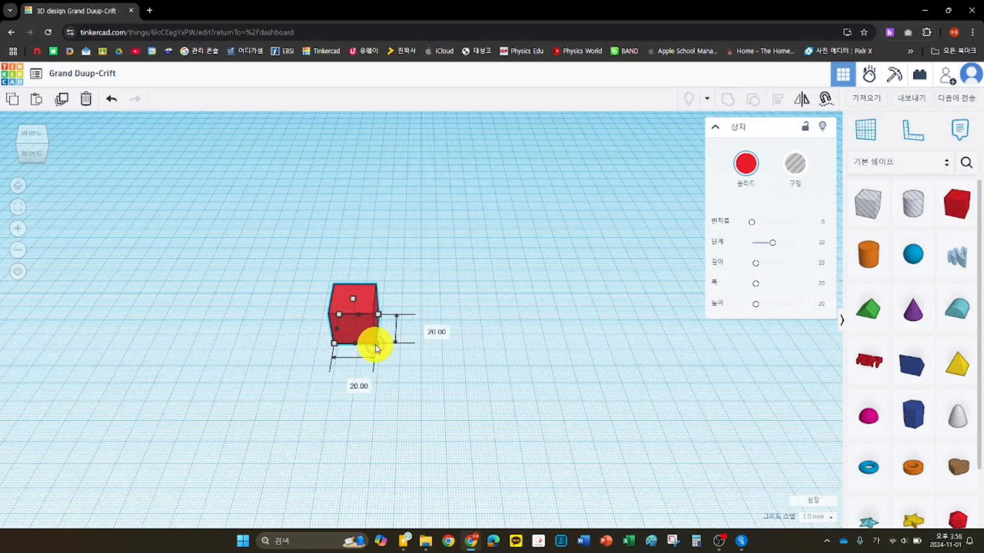
left_click(820, 265)
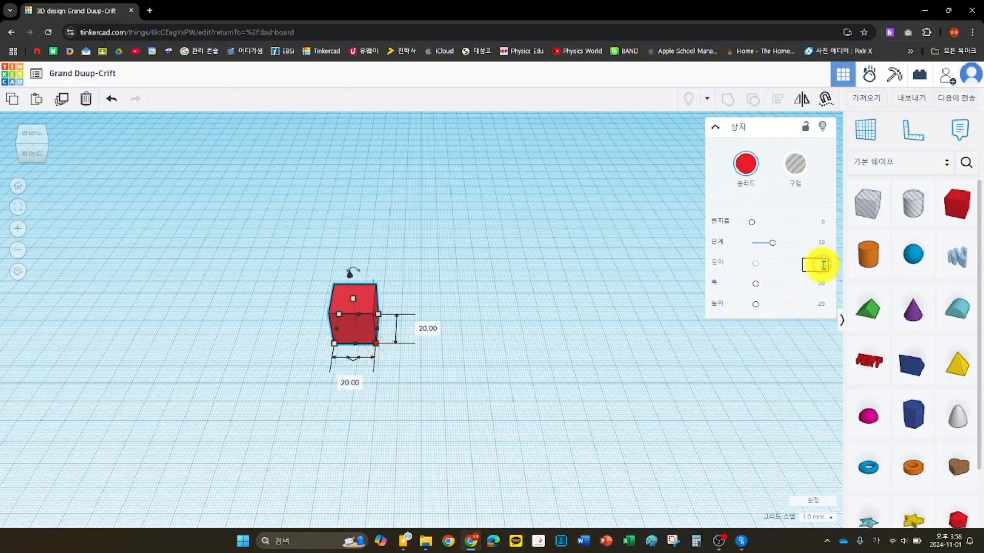
double_click(822, 265)
type("1")
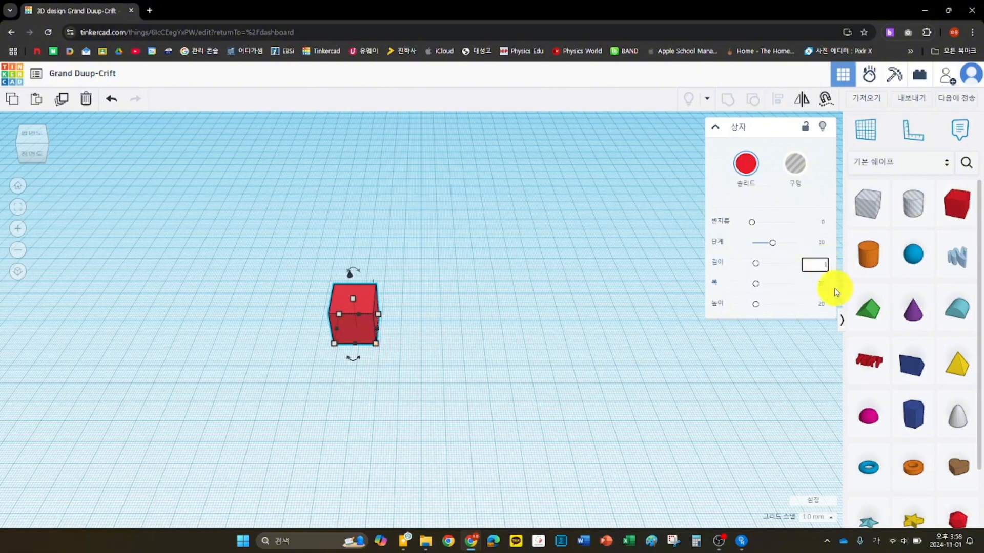
type("00")
left_click(822, 283)
type("1")
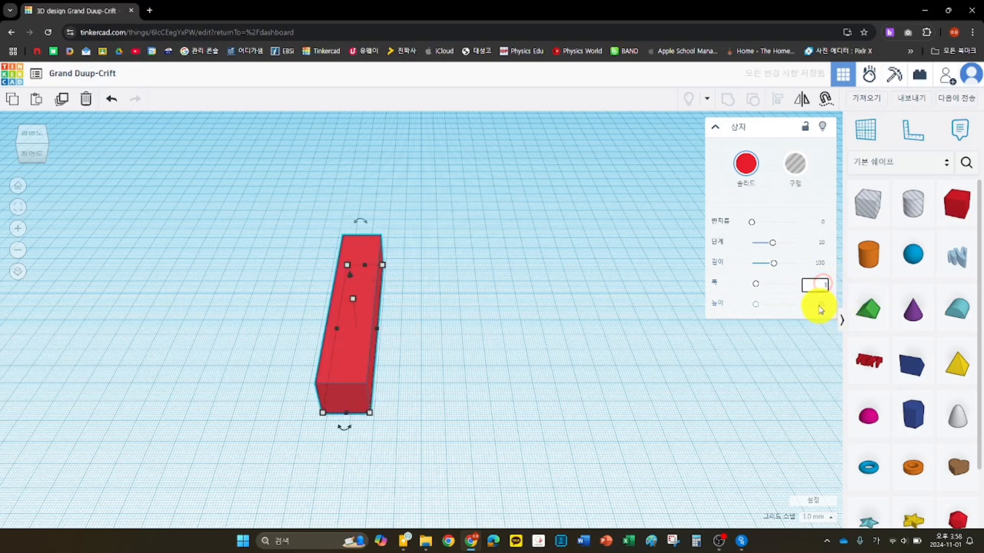
type("00")
left_click(819, 305)
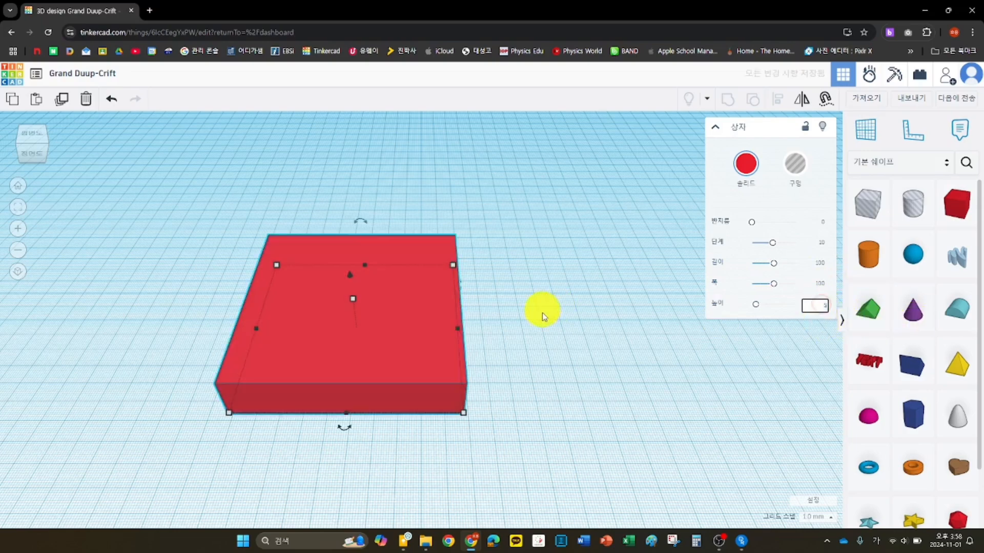
type("5")
key("Return")
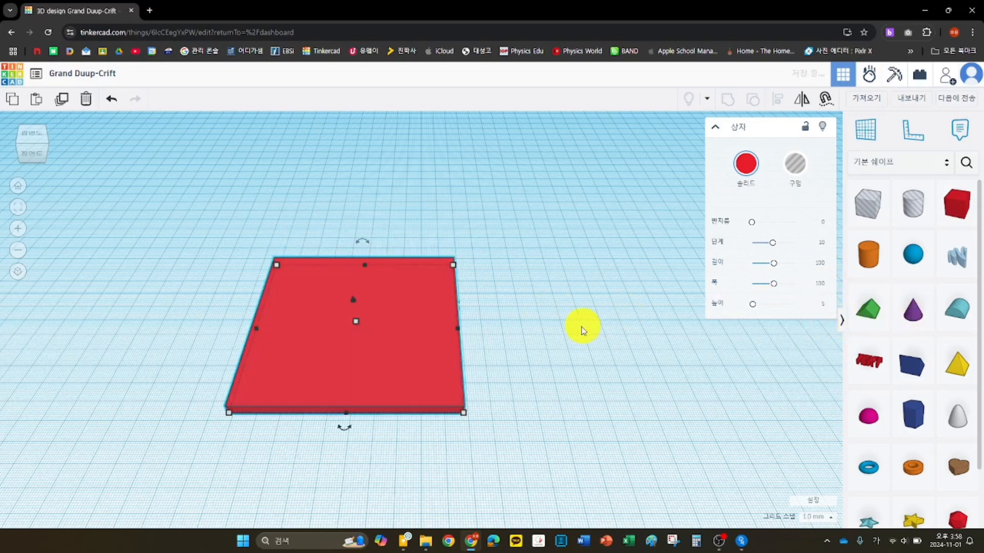
left_click(582, 327)
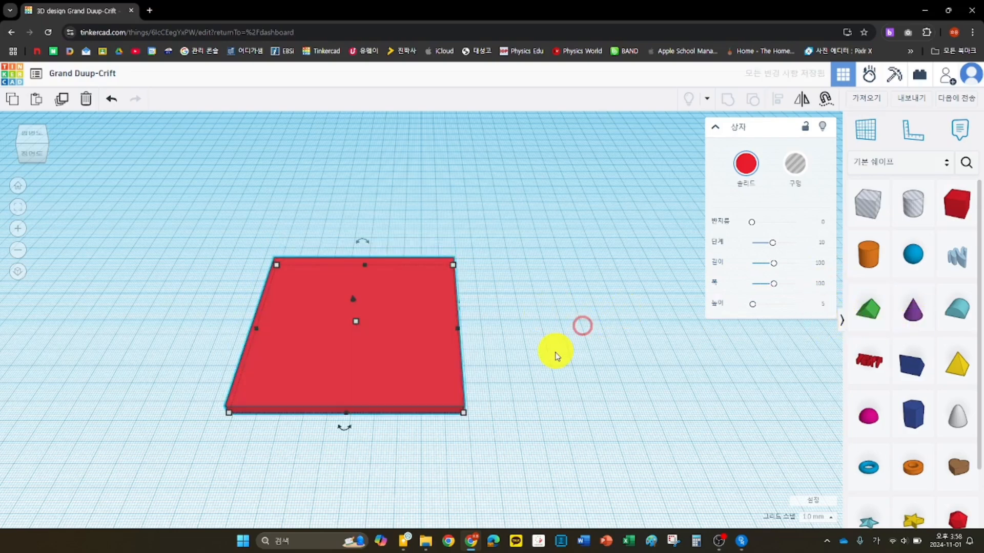
left_click(522, 379)
Step: Add a second box beside the plate and size it as a pillar with length 10, width 10 and height 50 mm
mouse_move(522, 379)
right_mouse_down()
mouse_move(527, 358)
mouse_move(522, 370)
right_mouse_up()
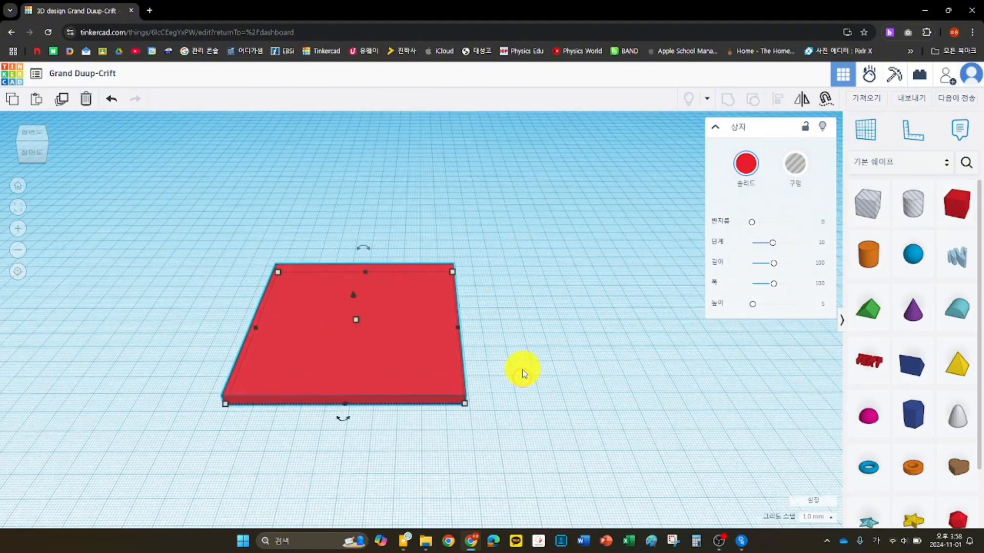
right_click(552, 354)
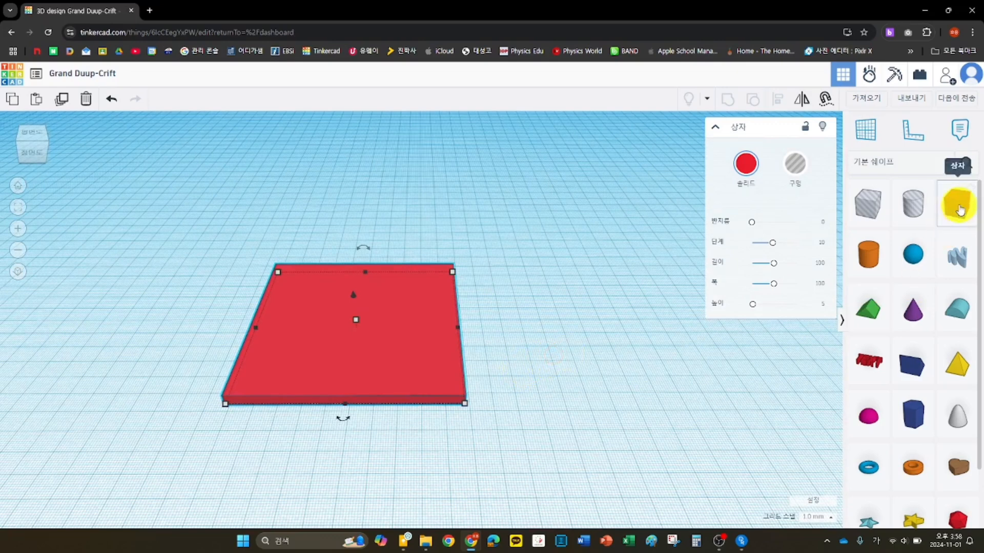
left_click_drag(959, 210, 540, 391)
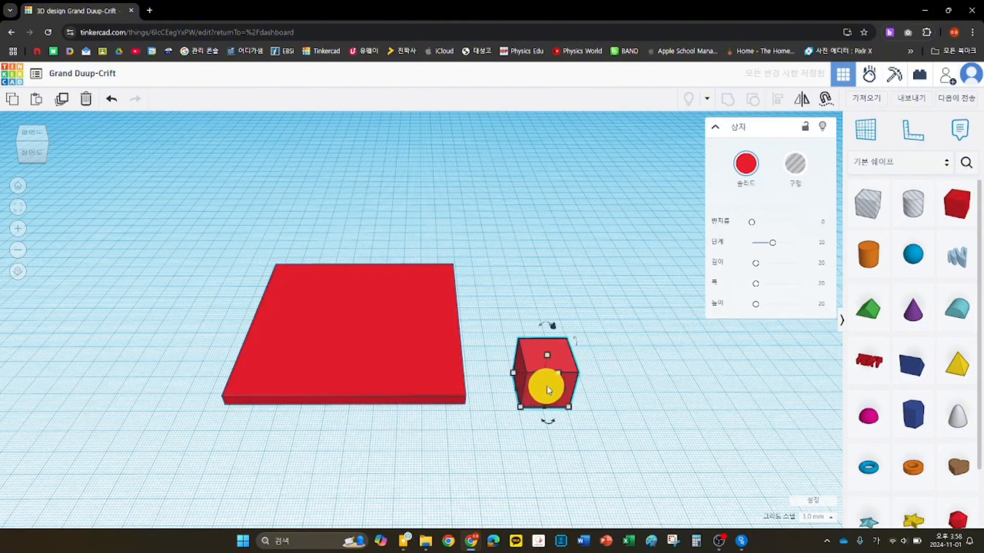
left_click(821, 265)
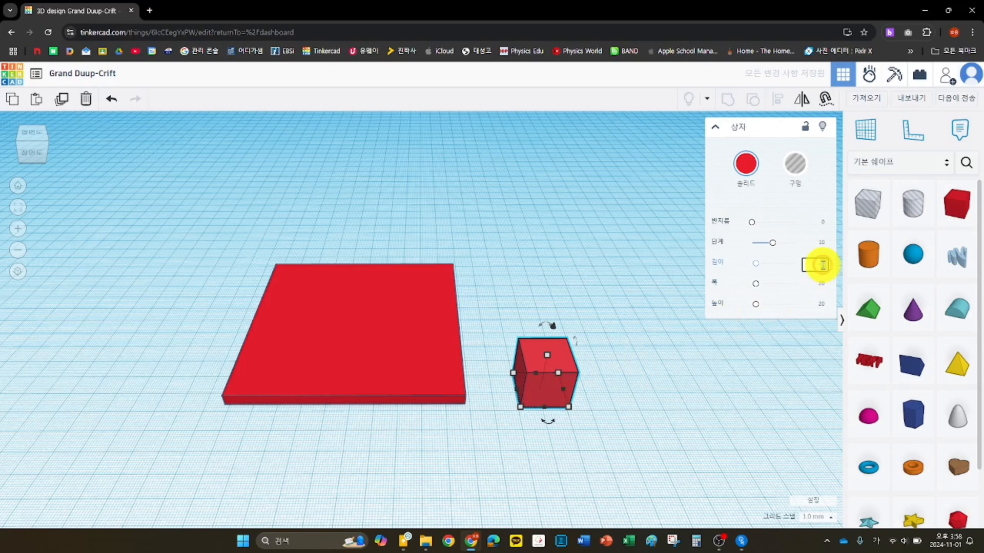
type("10")
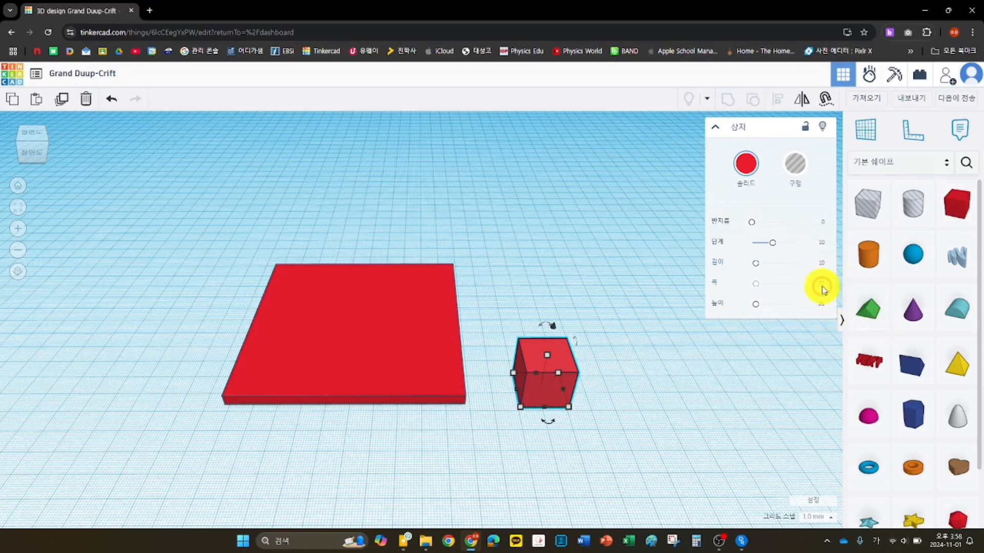
left_click(822, 286)
type("10")
left_click(821, 306)
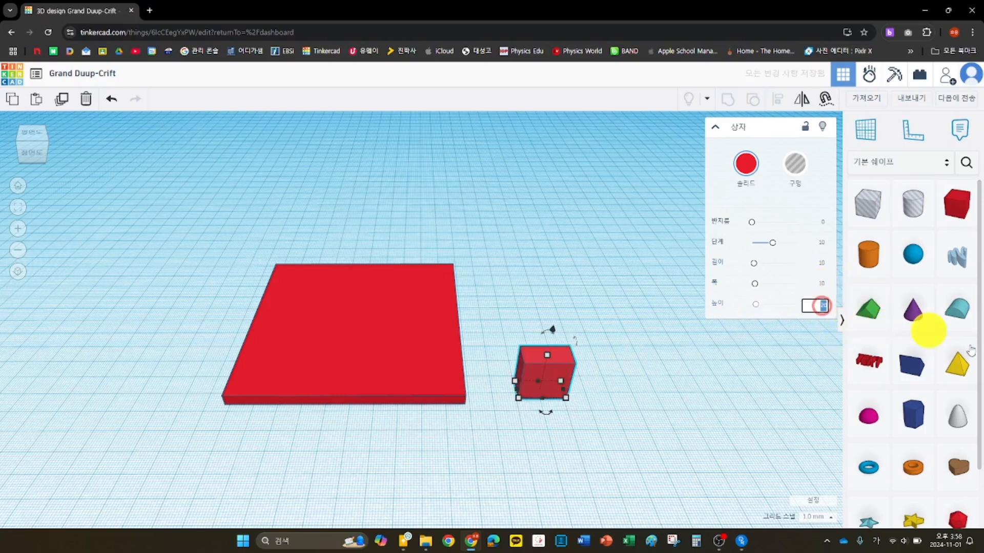
type("50")
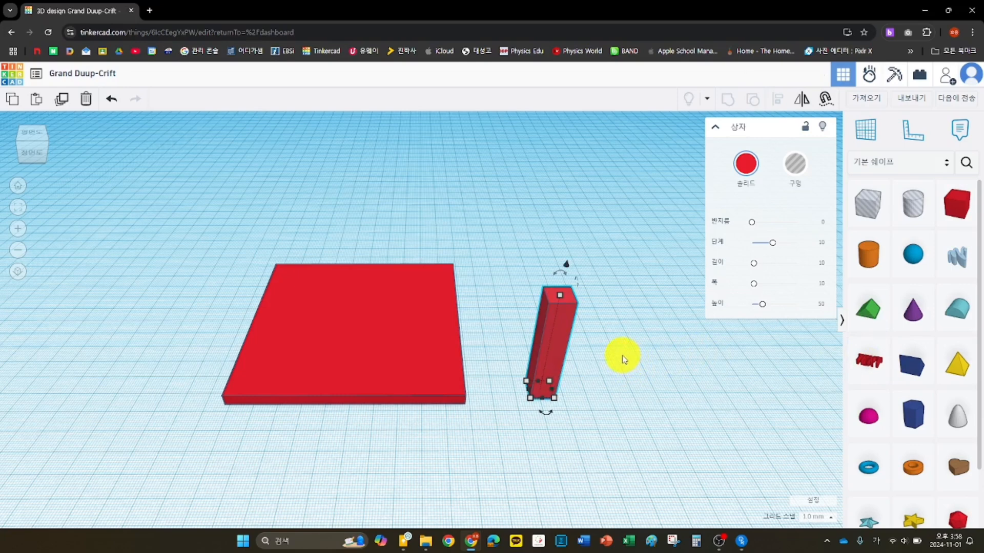
Step: Set a new workplane on the plate's top face and raise the pillar so its base rests on that plane
left_click(432, 311)
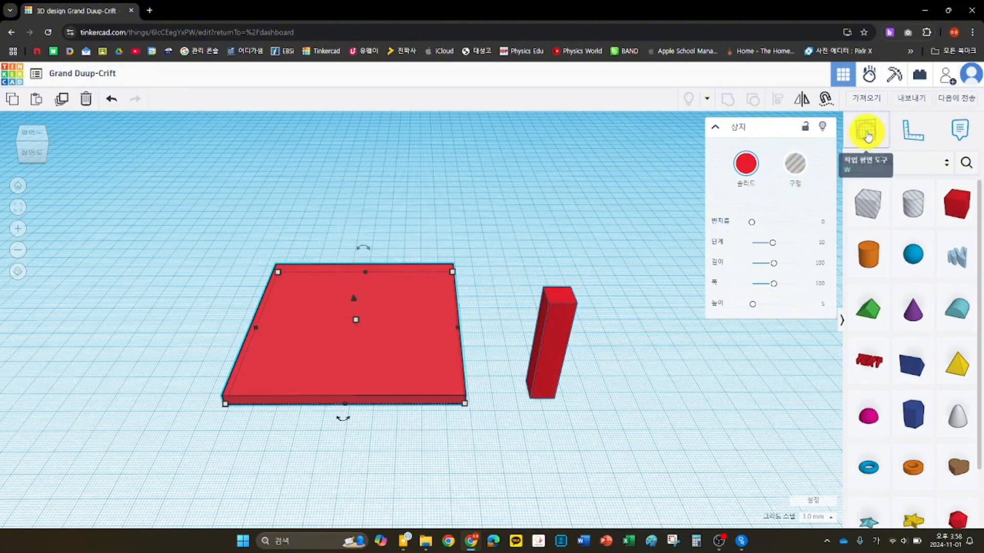
key("w")
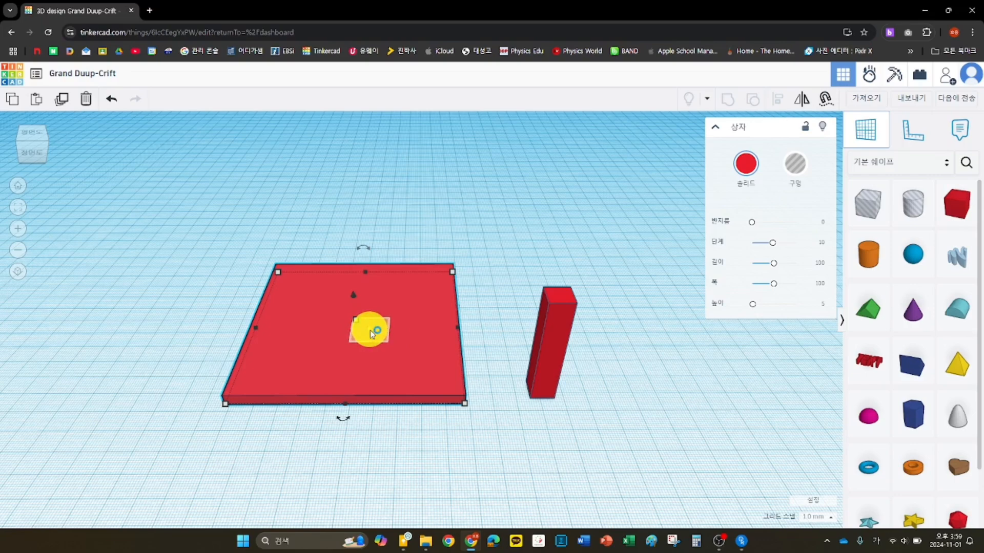
left_click(370, 330)
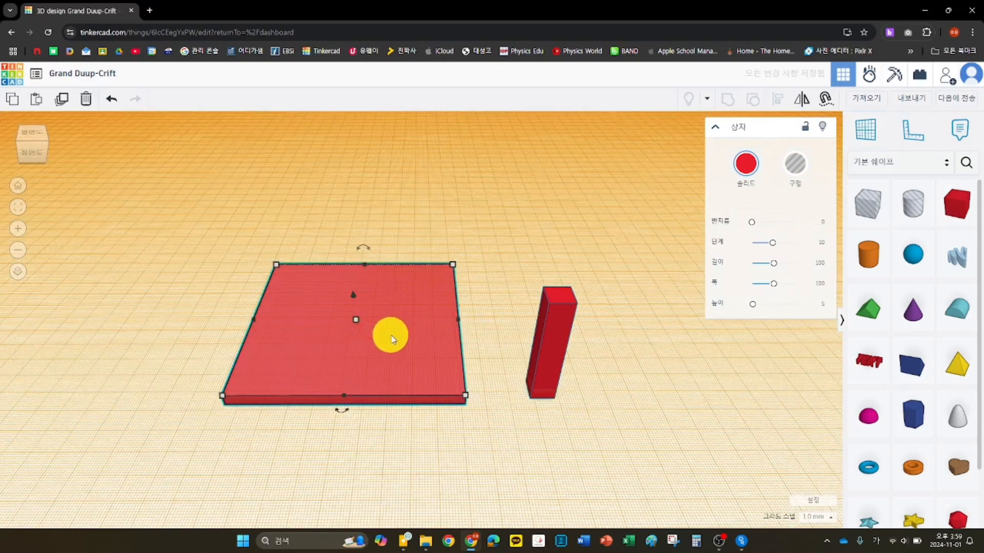
left_click(551, 346)
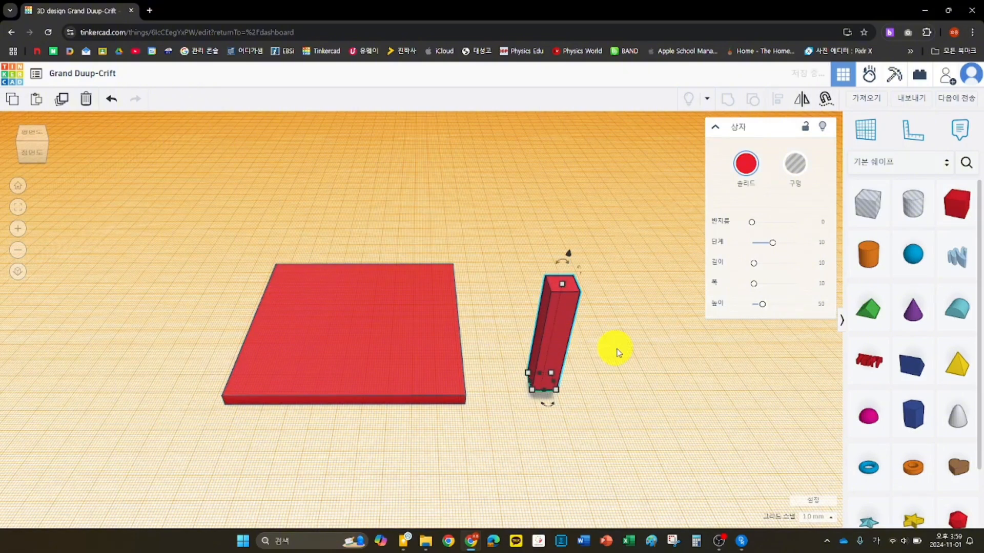
mouse_move(609, 356)
right_mouse_down()
mouse_move(606, 310)
mouse_move(589, 314)
mouse_move(603, 322)
mouse_move(600, 340)
right_mouse_up()
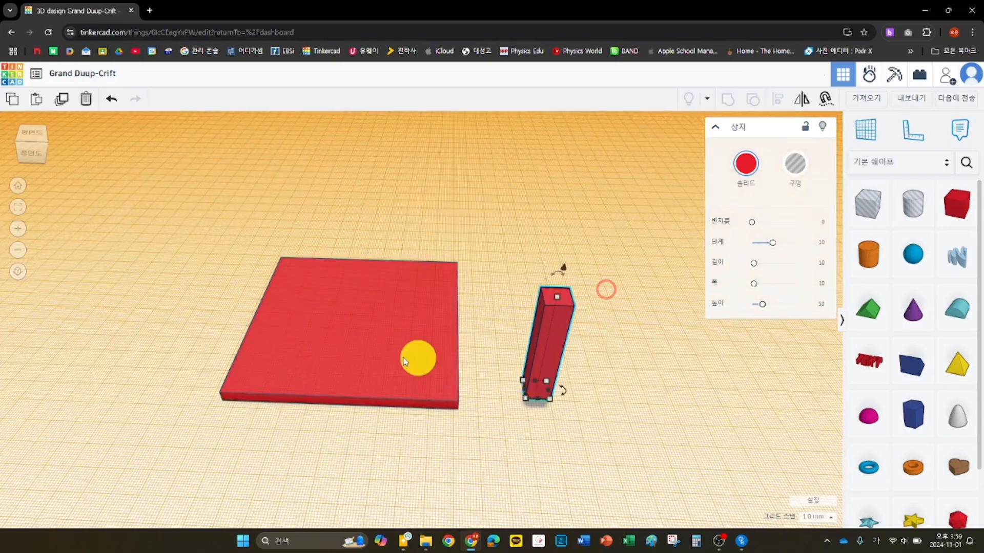
Step: Align the pillar to the floor plate's front-left corner, keeping the plate fixed as the alignment reference
left_click(362, 351, "shift")
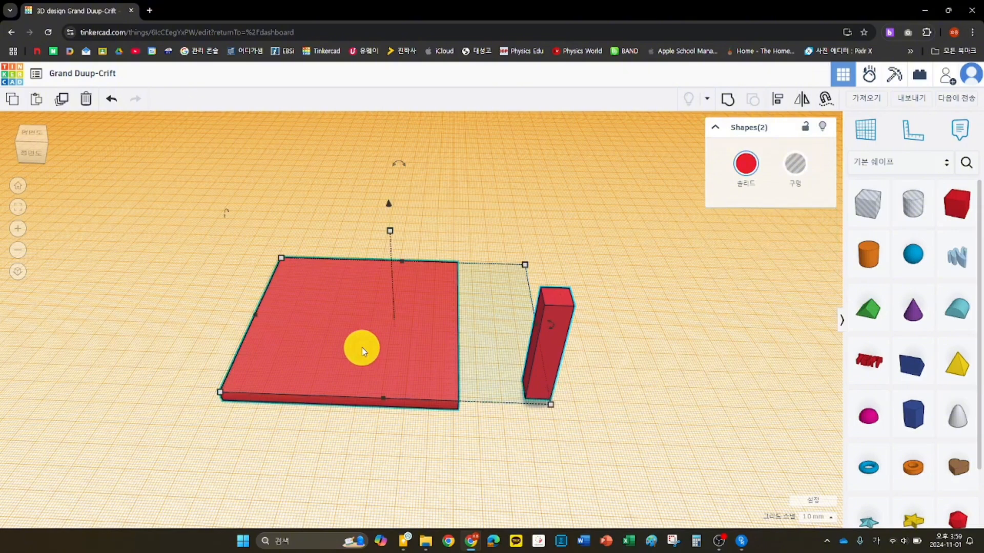
left_click(782, 109)
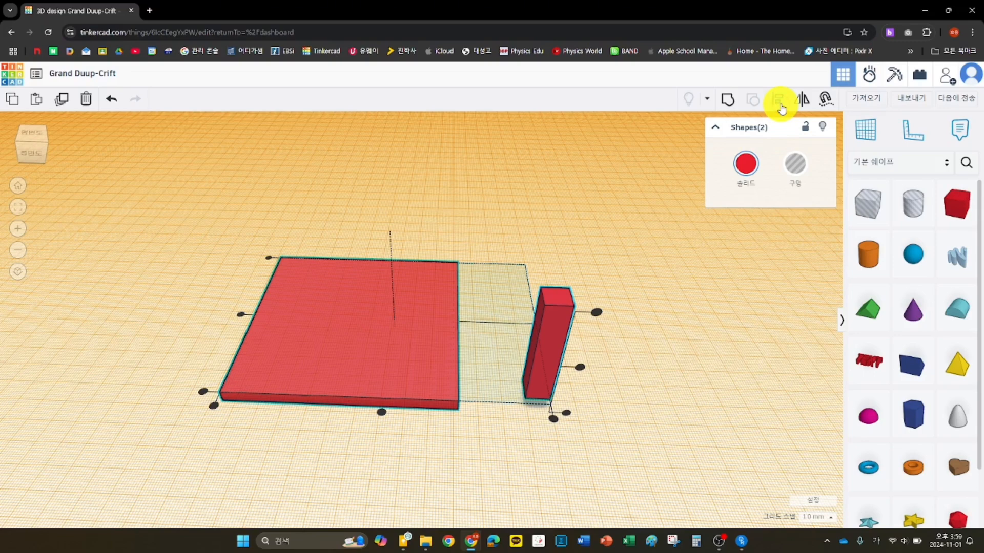
left_click(346, 337)
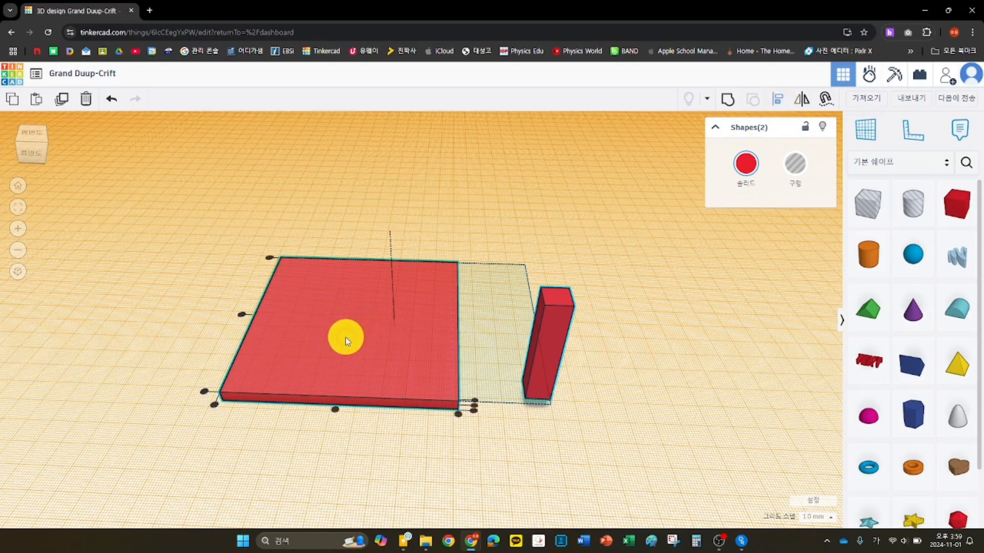
left_click(205, 395)
left_click(216, 404)
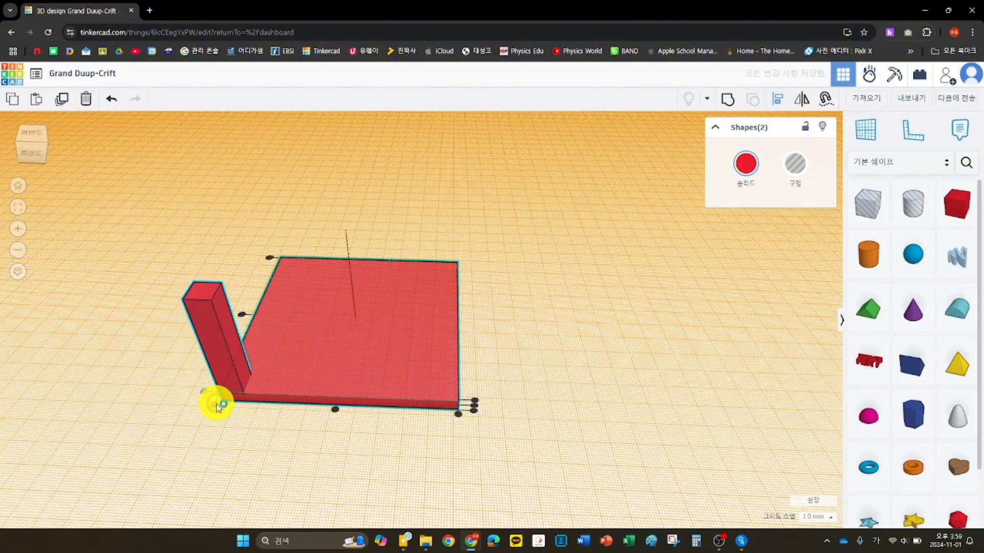
right_click_drag(575, 384, 640, 358)
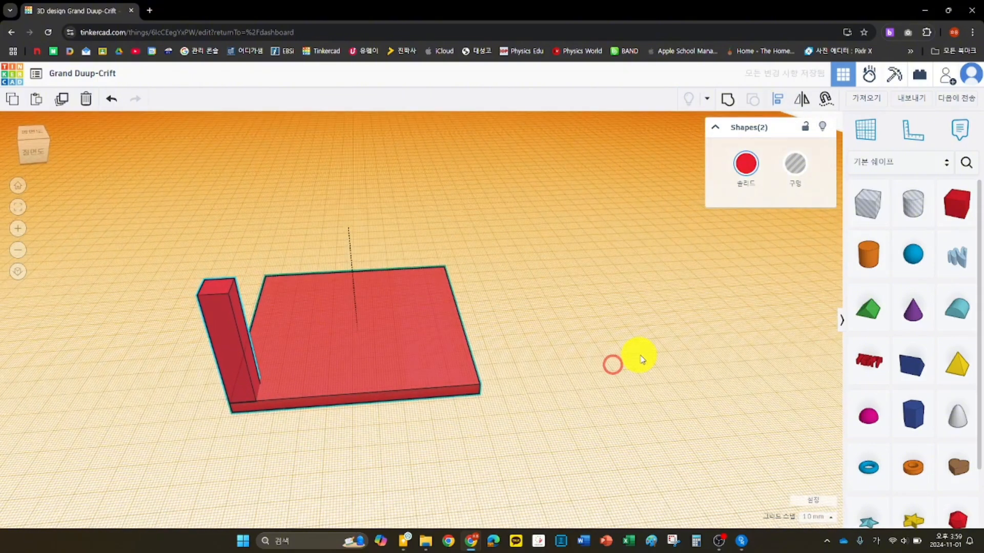
key("l")
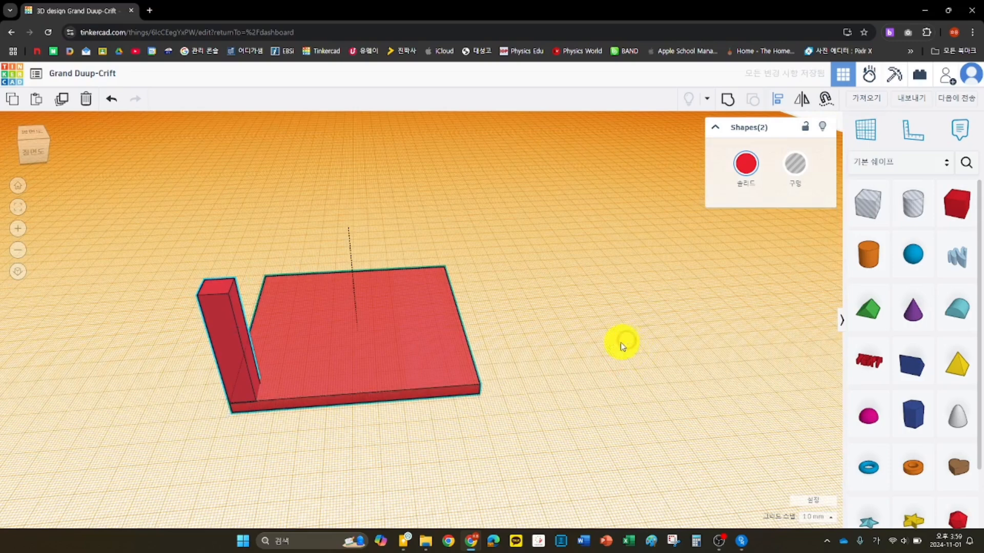
right_click_drag(622, 343, 617, 342)
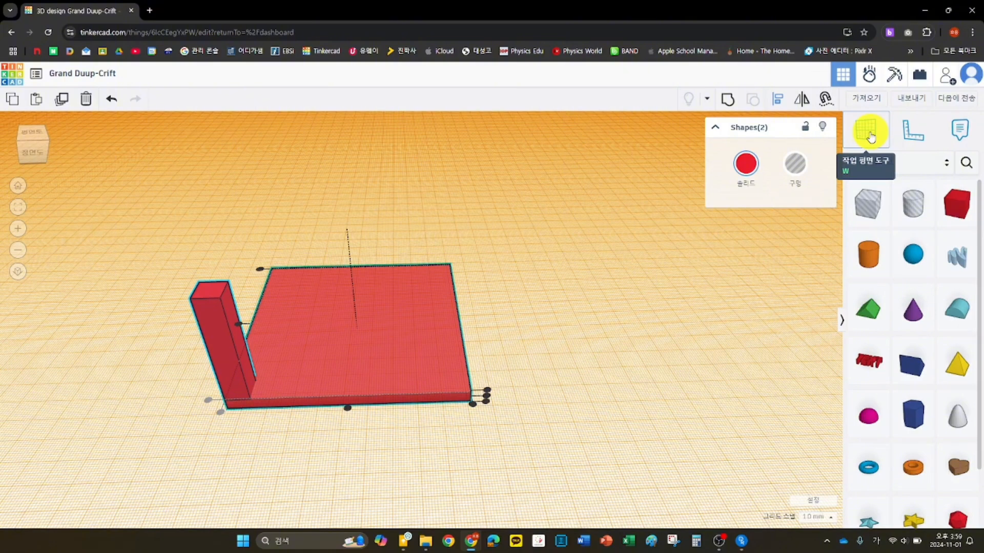
Step: Return the workplane to the default ground grid and deselect the shapes
left_click(870, 134)
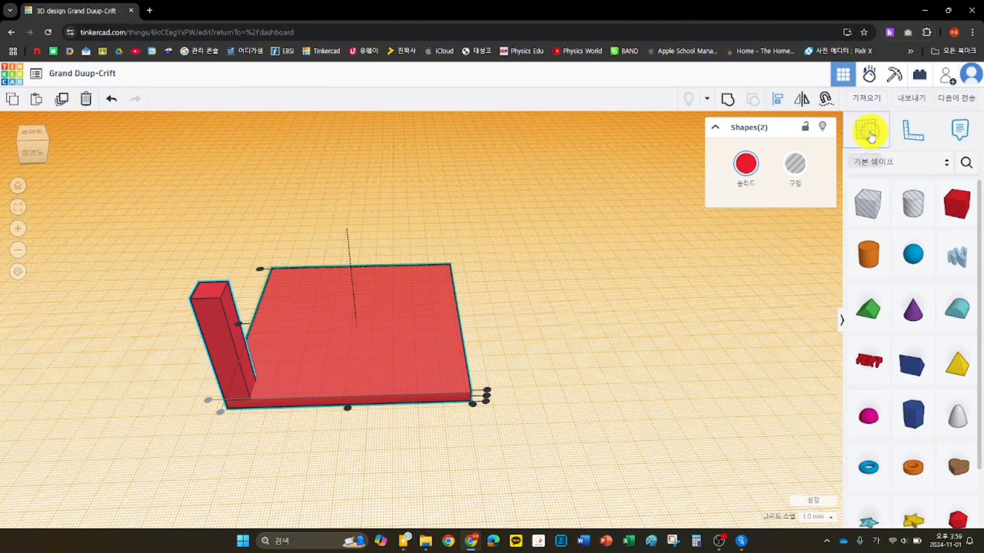
left_click(610, 364)
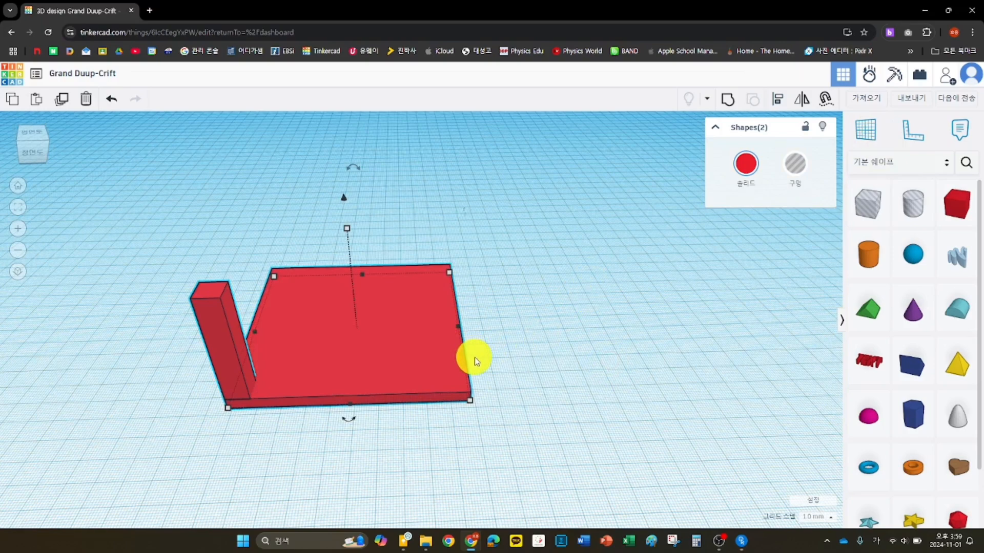
left_click(218, 324)
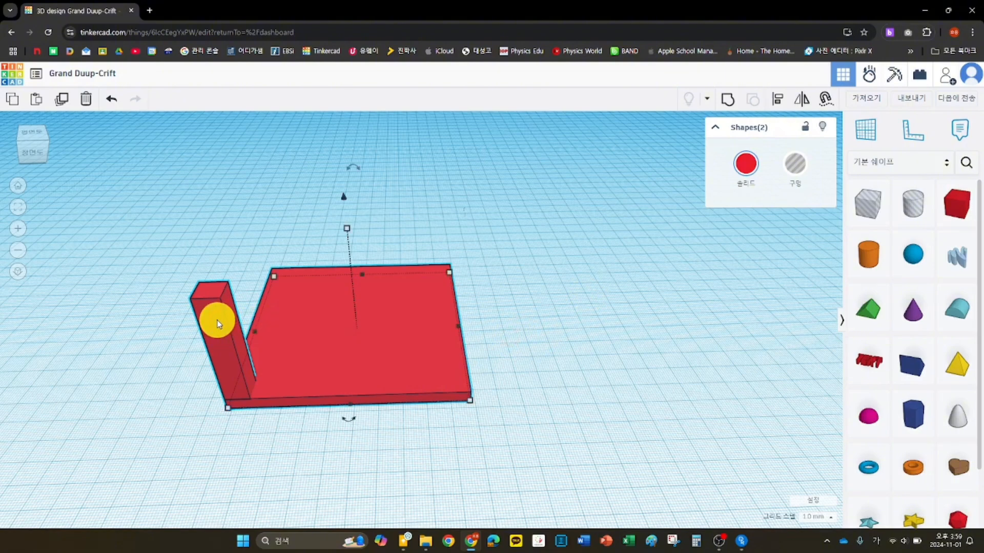
left_click(149, 376)
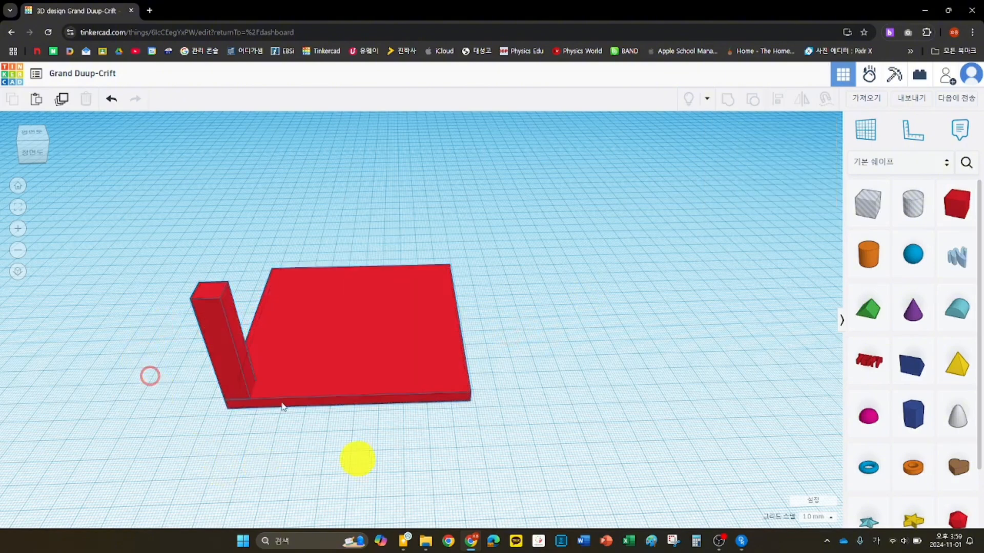
Step: Duplicate the corner pillar and align the copy with the plate's front-right corner
left_click(217, 323)
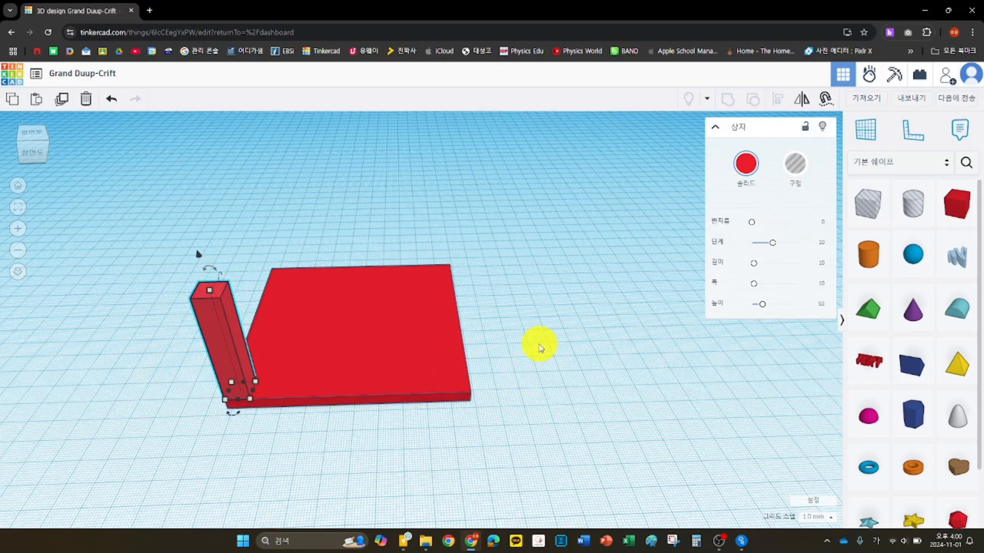
key("ctrl+v")
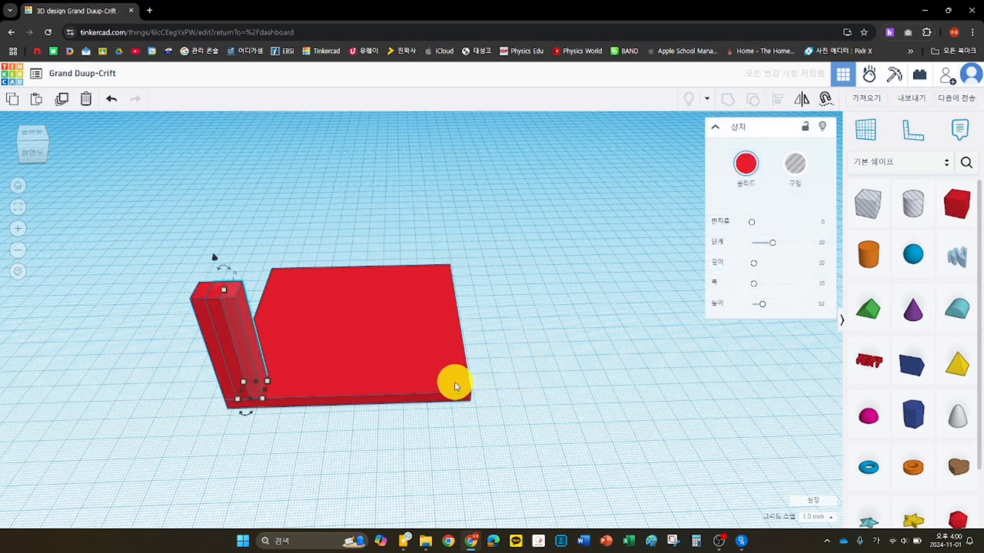
left_click(402, 330, "shift")
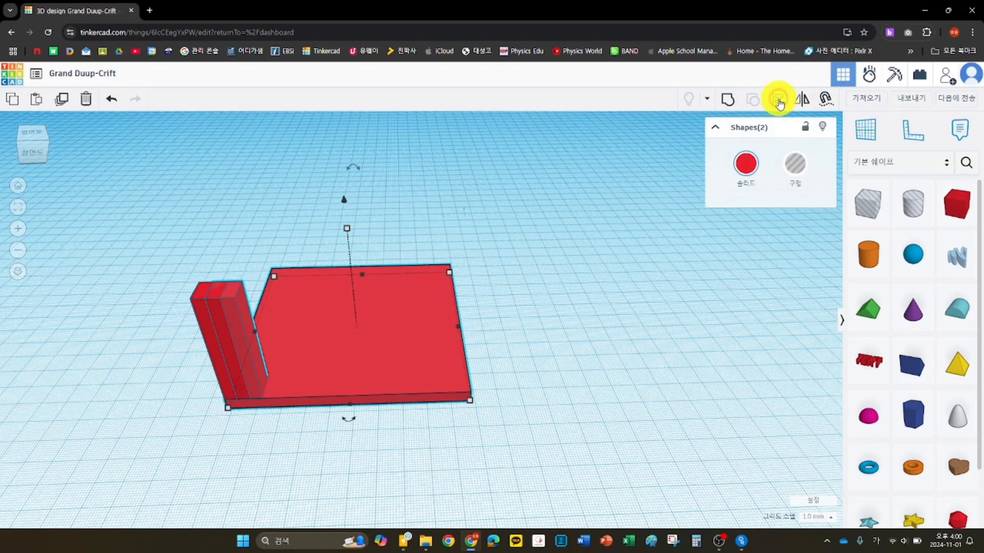
left_click(778, 100)
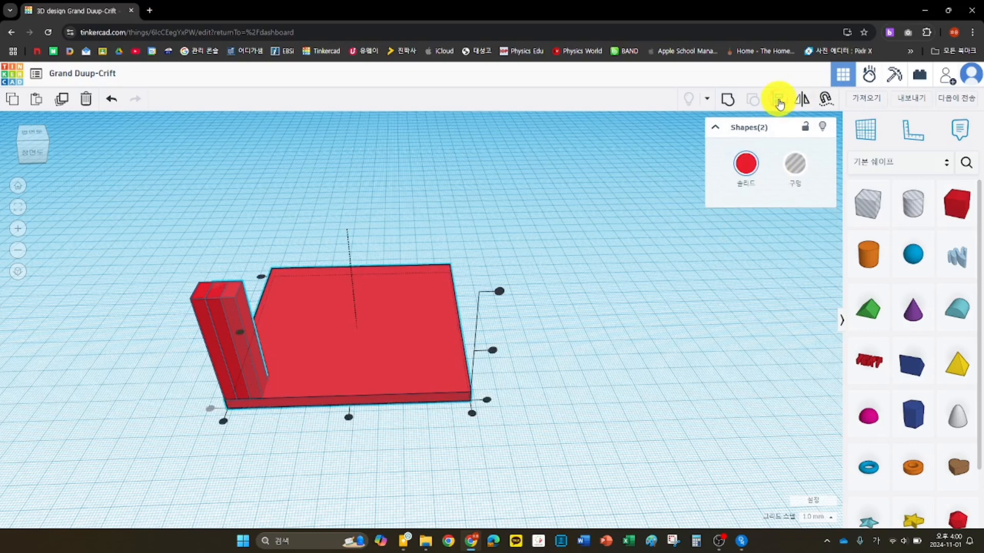
left_click(472, 414)
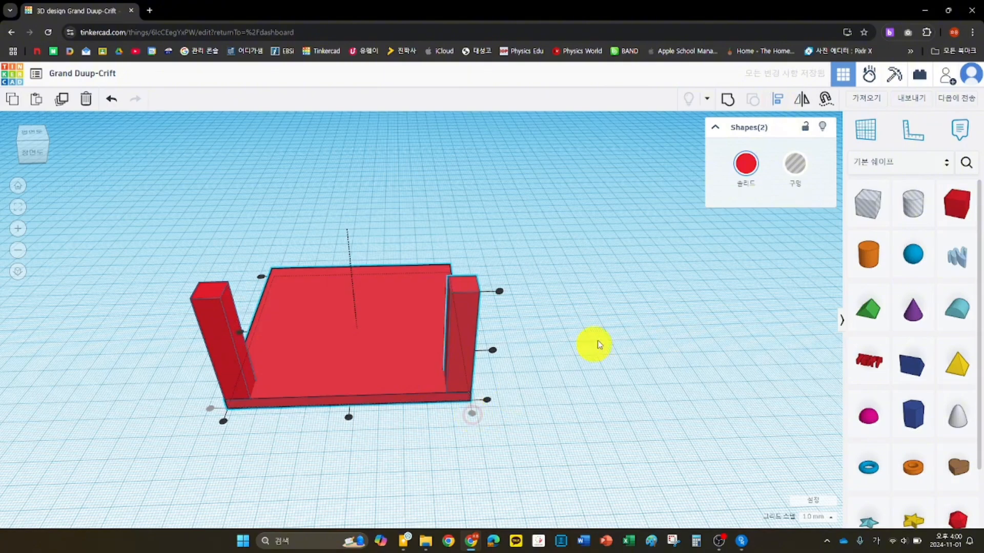
left_click(651, 310)
Step: Duplicate the second pillar and align the copy with the plate corner diagonally opposite the first pillar
right_click_drag(652, 307, 568, 245)
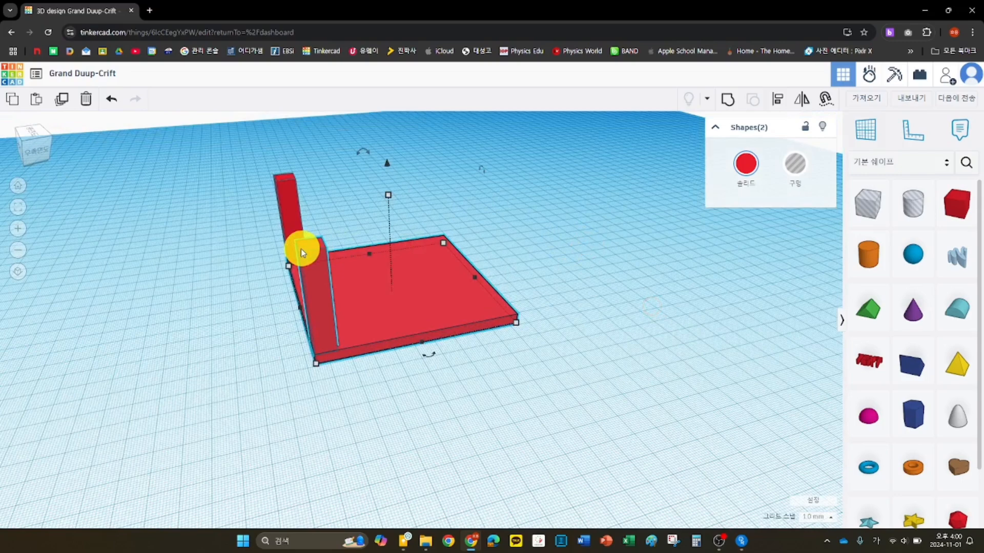
left_click(232, 298)
left_click(319, 273)
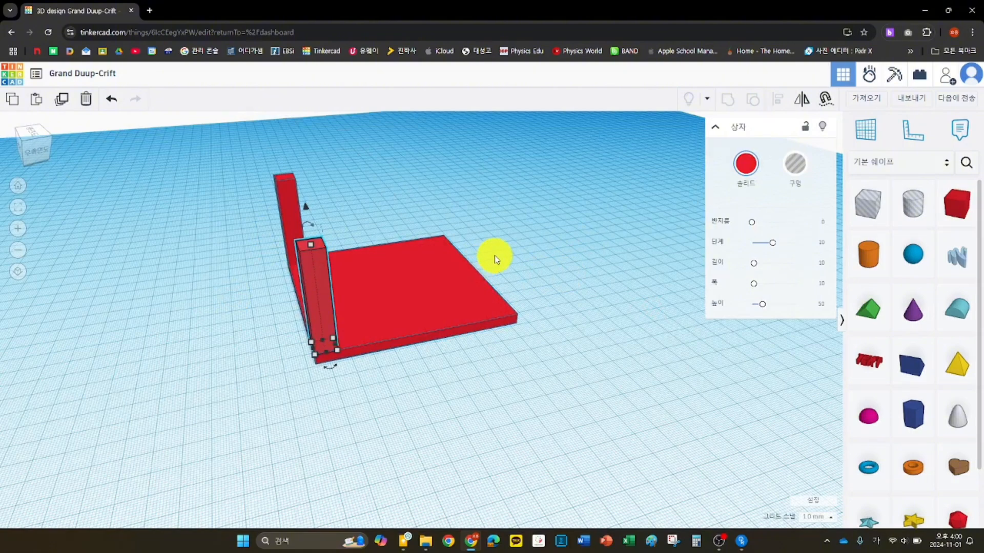
key("ctrl+v")
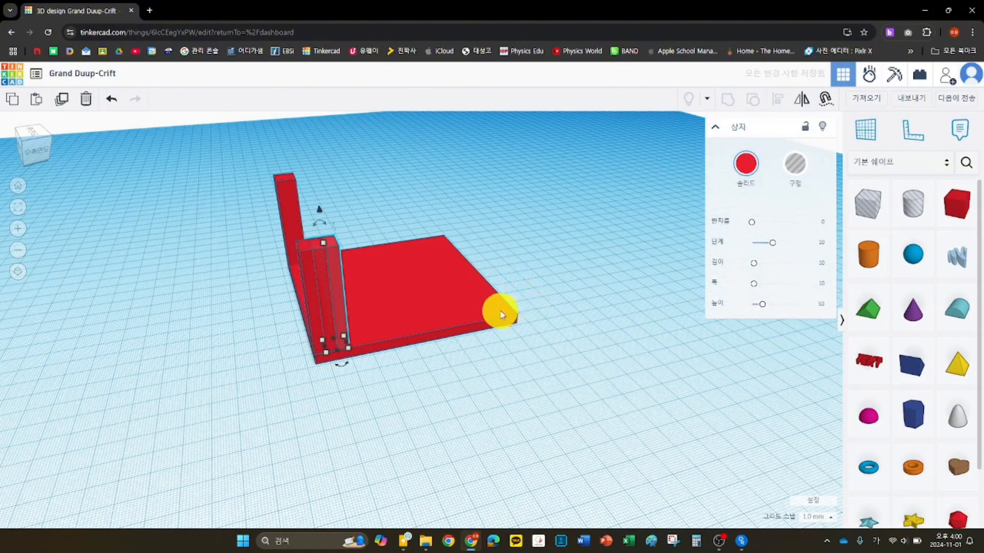
left_click(442, 299, "shift")
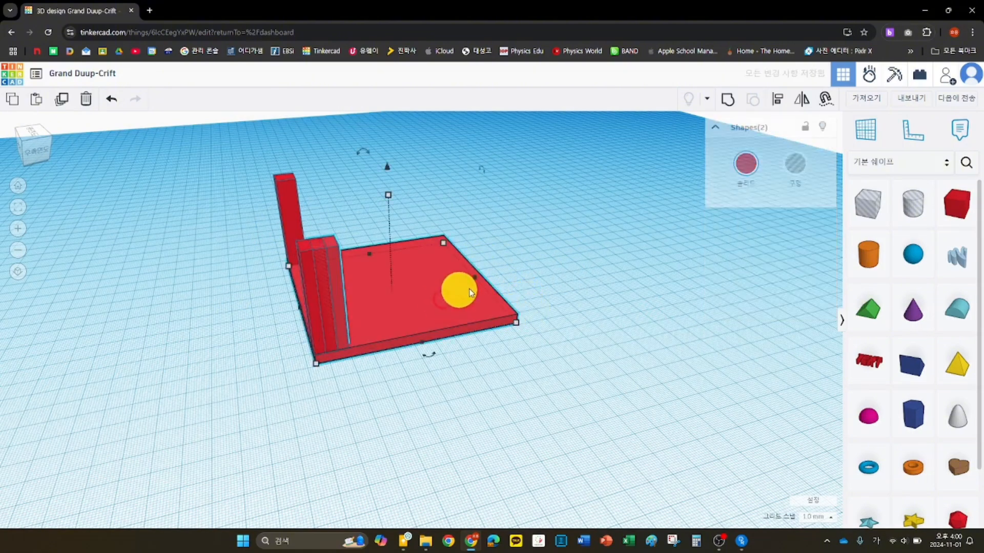
left_click(778, 102)
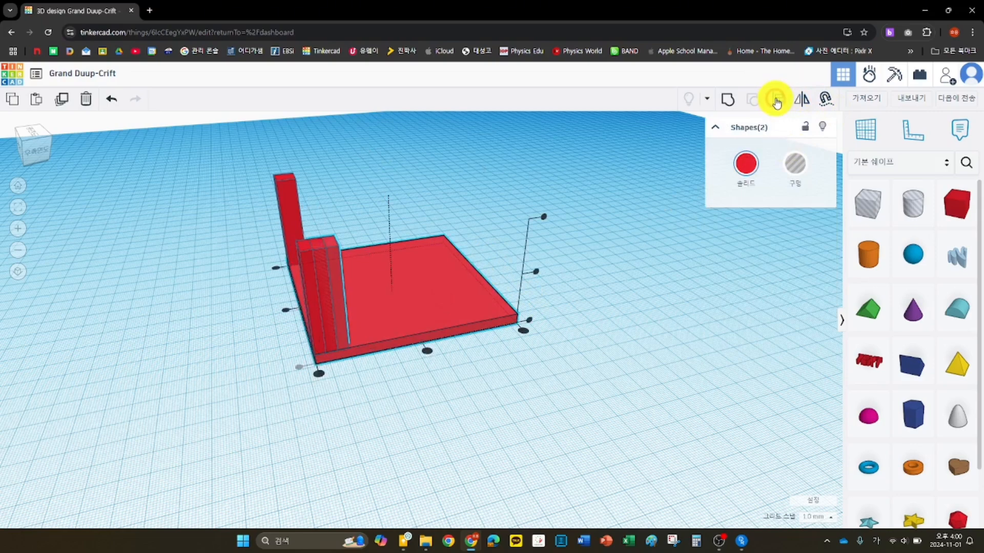
left_click(521, 331)
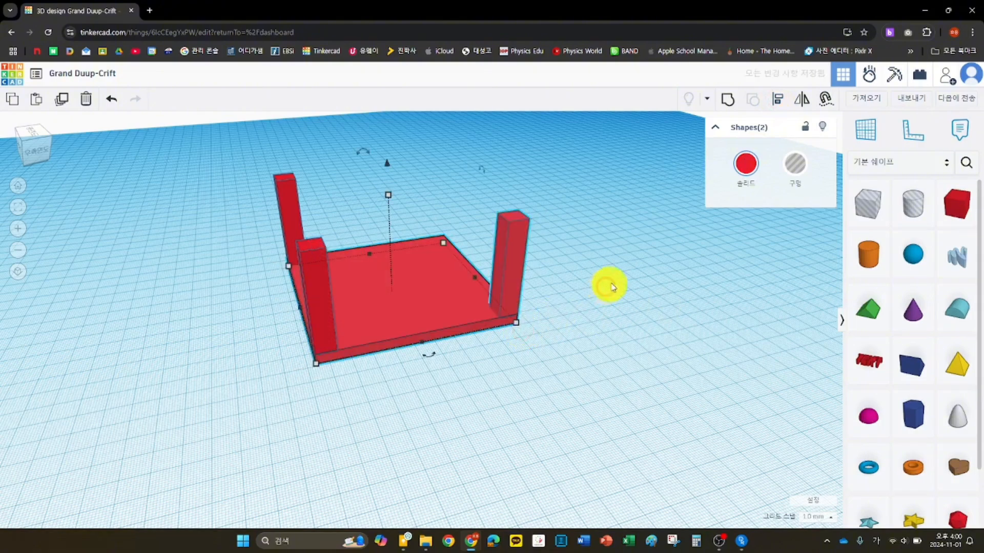
Step: Copy the third pillar and align the duplicate with both plate edges at the last free corner
right_click_drag(613, 279, 670, 320)
right_click_drag(724, 289, 538, 285)
left_click(590, 217)
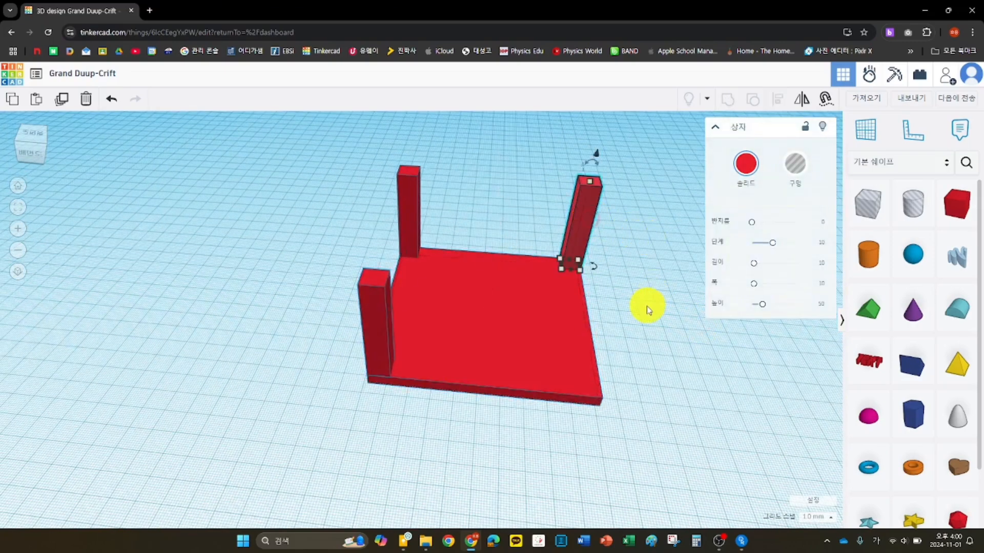
key("ctrl+c")
key("ctrl+v")
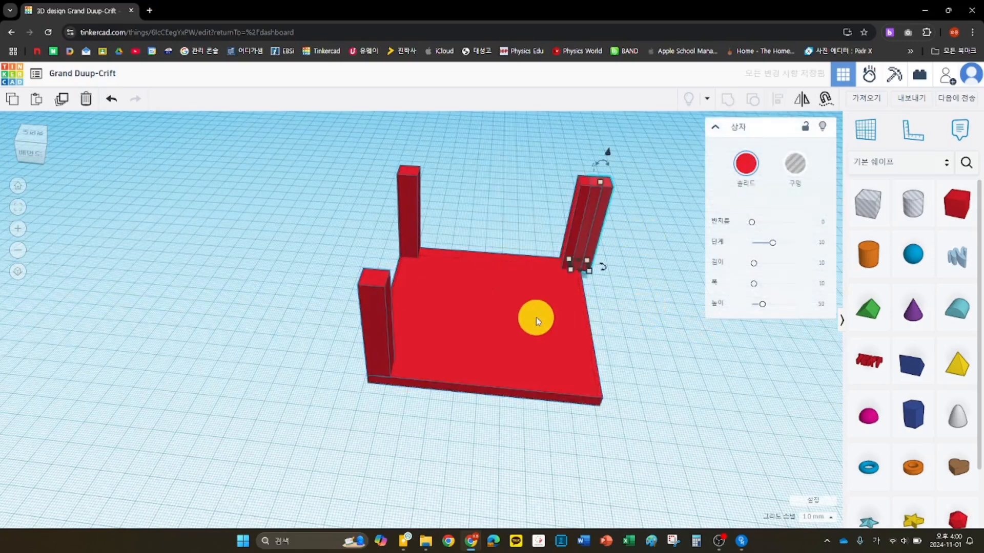
left_click(500, 320, "shift")
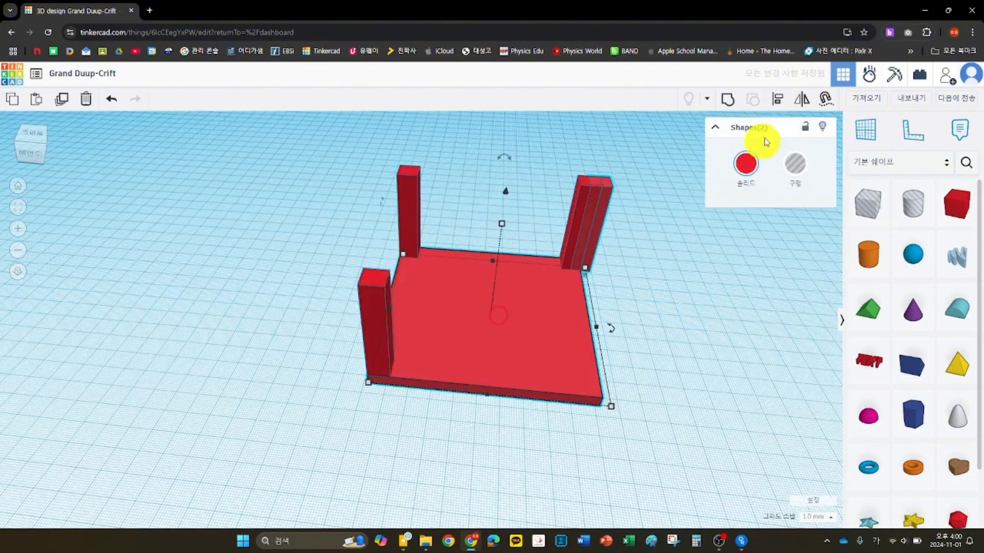
left_click(778, 101)
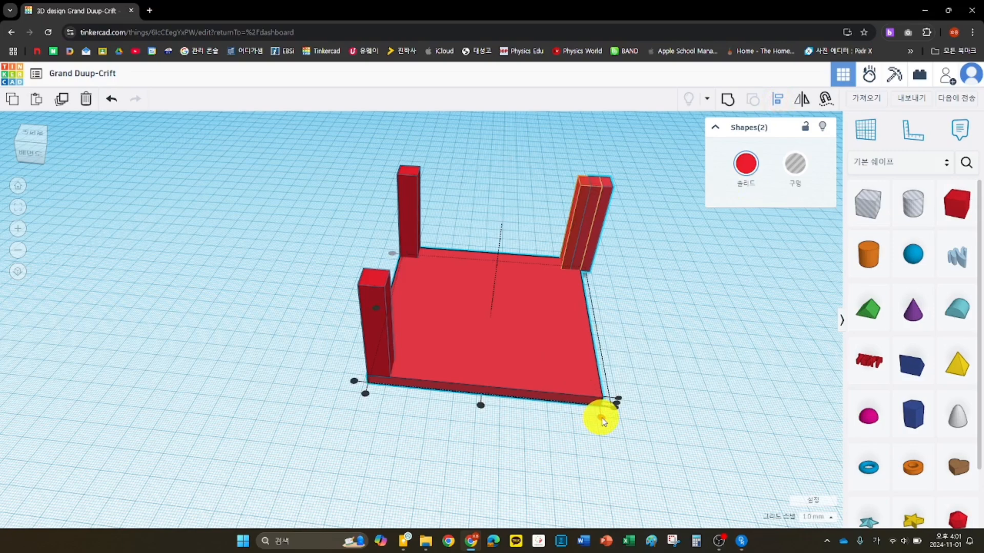
left_click(357, 385)
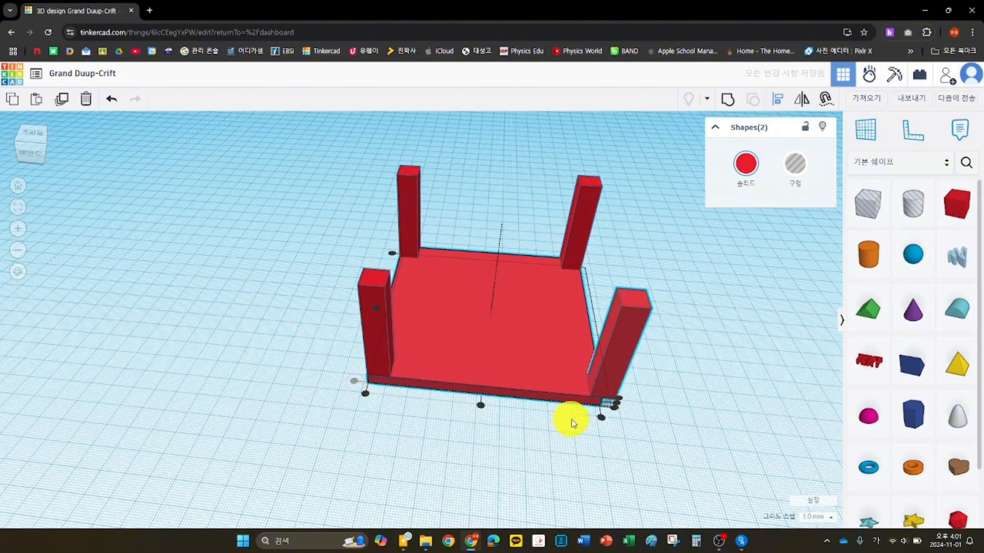
left_click(601, 418)
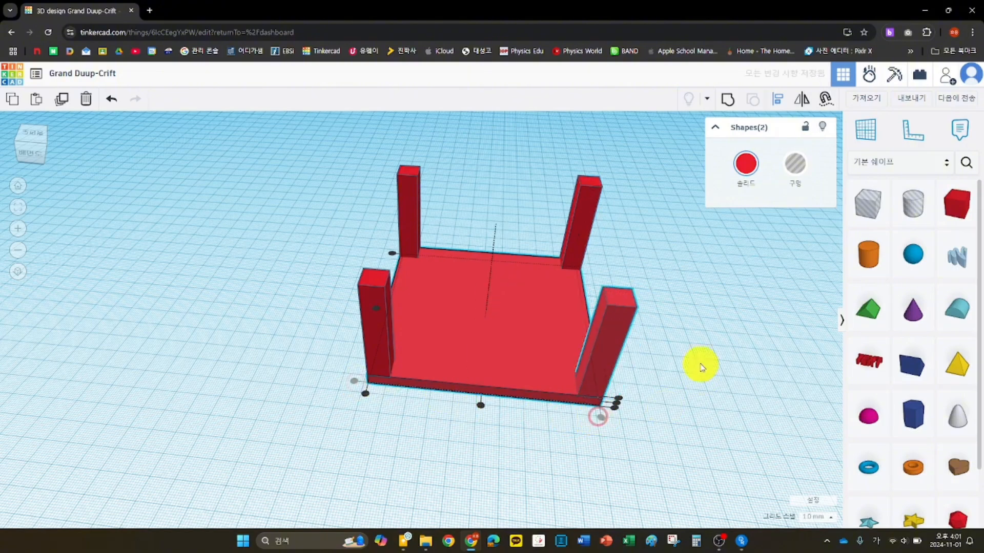
left_click(706, 347)
mouse_move(717, 327)
right_mouse_down()
mouse_move(534, 268)
mouse_move(432, 278)
mouse_move(597, 292)
mouse_move(352, 300)
right_mouse_up()
mouse_move(540, 234)
right_mouse_down()
mouse_move(518, 263)
mouse_move(340, 283)
mouse_move(257, 204)
mouse_move(377, 209)
mouse_move(412, 251)
right_mouse_up()
right_click_drag(610, 316, 695, 323)
key("ctrl+z")
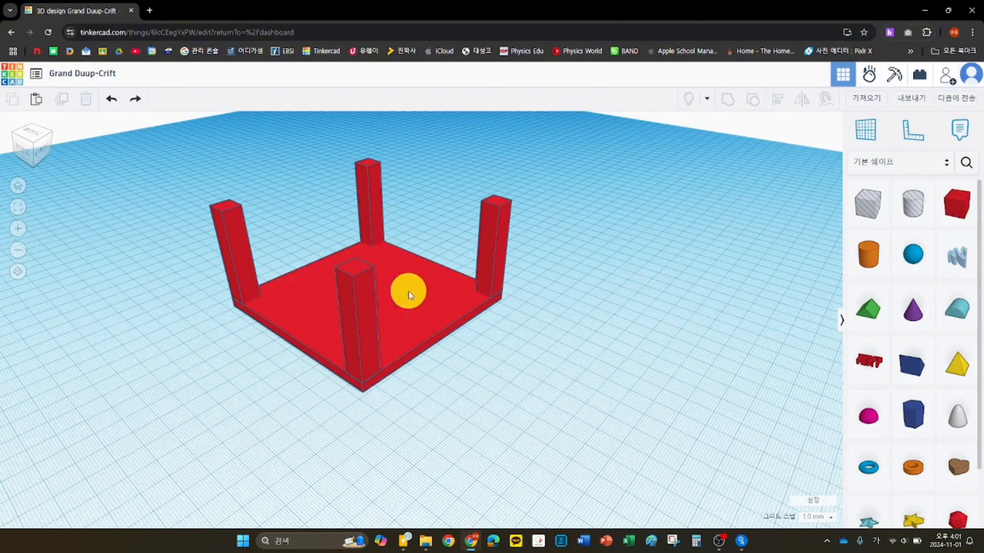
Step: Duplicate the floor plate, leaving the copy offset from the original at the same height
right_click_drag(602, 281, 392, 304)
left_click(392, 304)
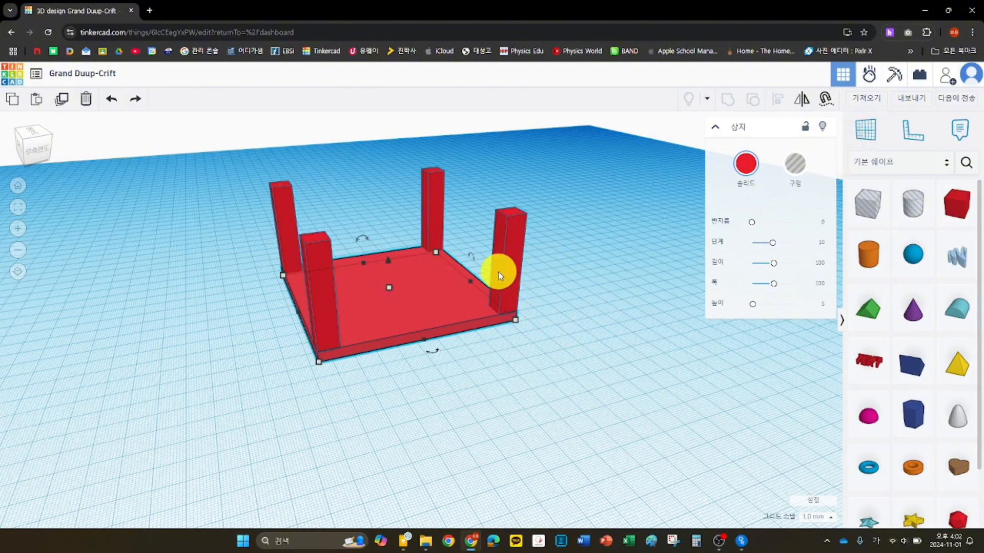
key("ctrl+v")
right_click_drag(638, 256, 639, 244)
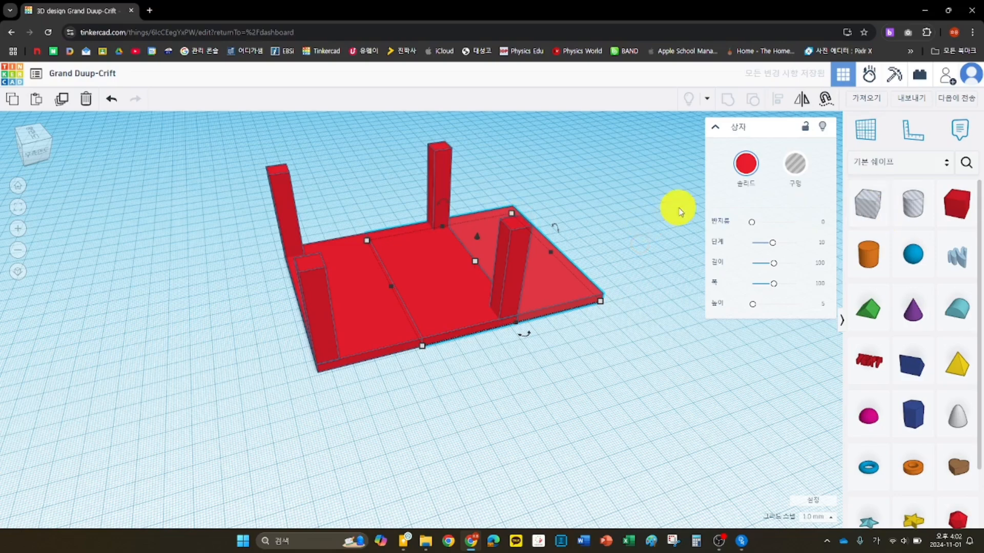
right_click_drag(669, 200, 670, 185)
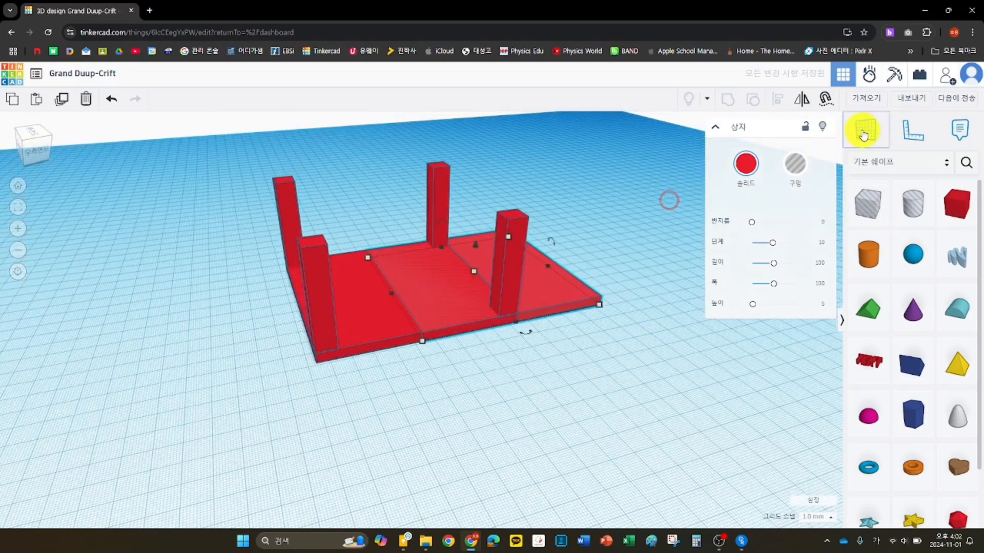
Step: Set a new workplane on a pillar's top face and drop the duplicated floor plate onto that plane
left_click(863, 134)
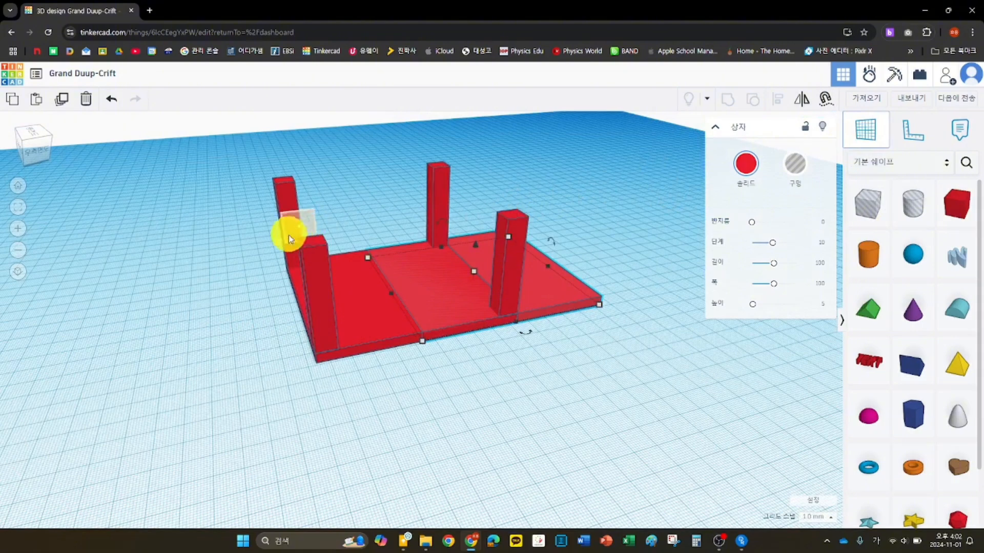
left_click(309, 241)
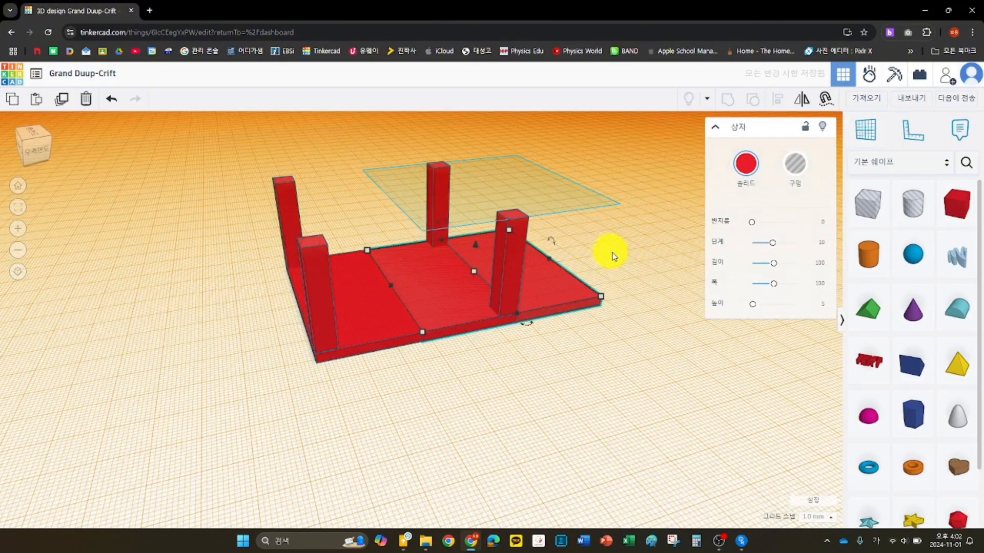
key("d")
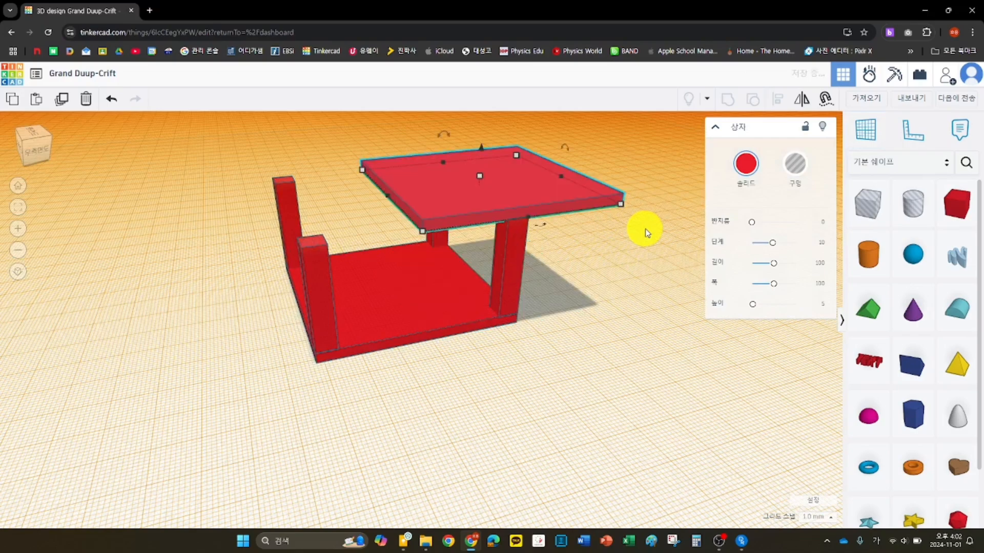
Step: Return the workplane from the pillar tops to the base grid
right_click_drag(643, 247, 740, 173)
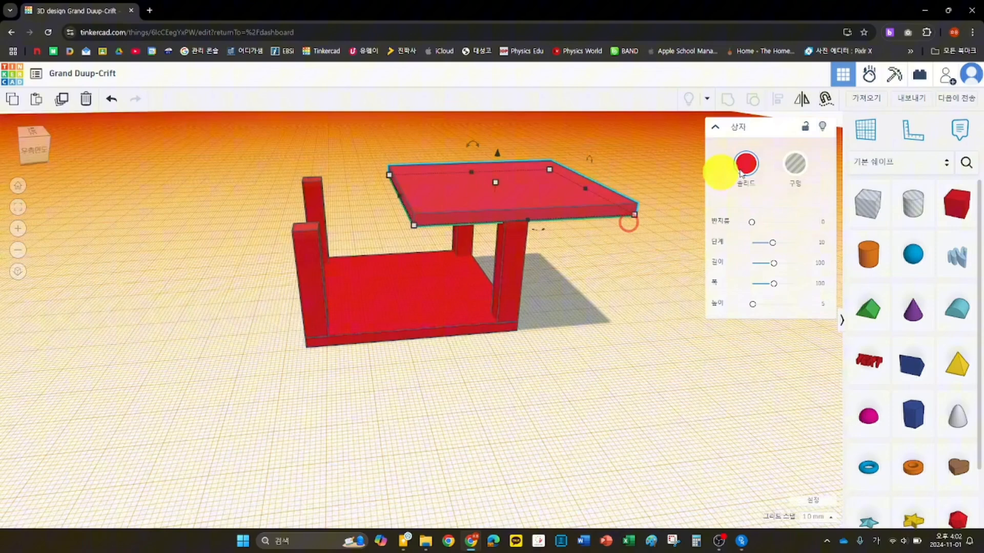
left_click(871, 137)
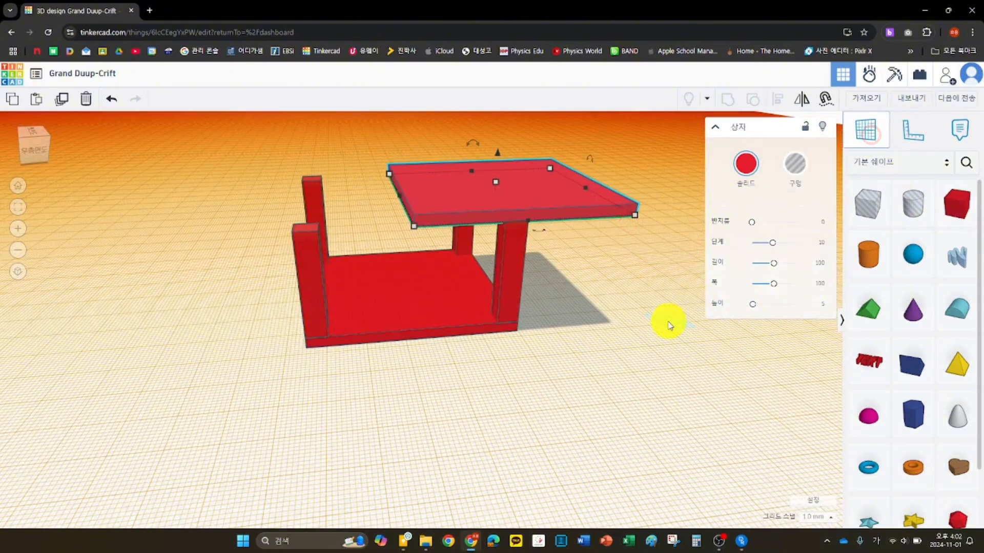
left_click(630, 330)
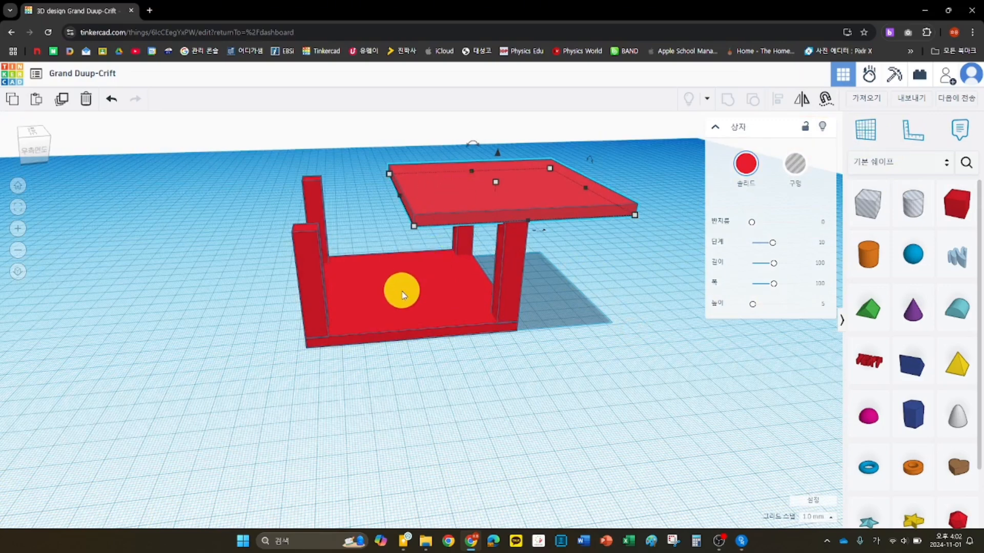
Step: Align the upper floor plate with the base plate so it sits directly above it on the four pillars
left_click(401, 293, "shift")
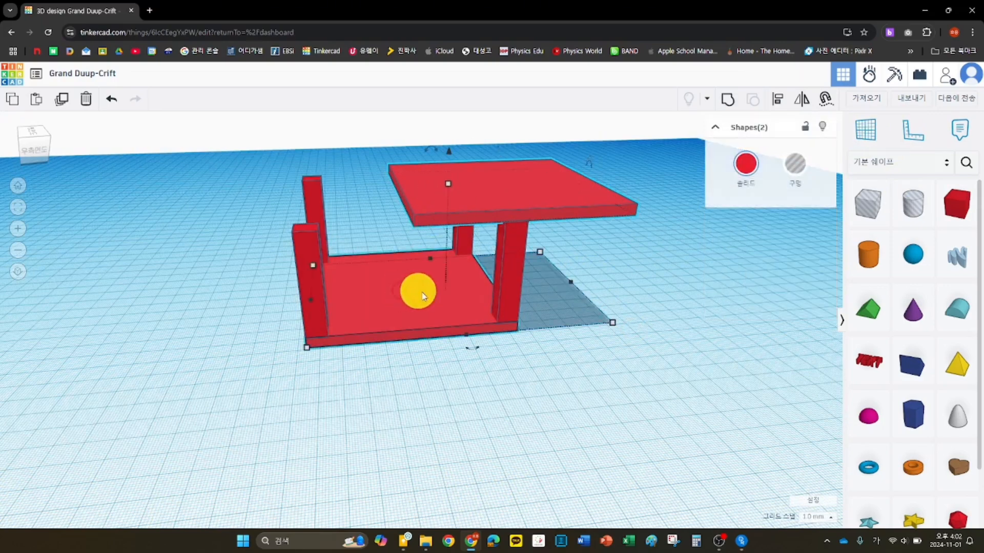
left_click(778, 106)
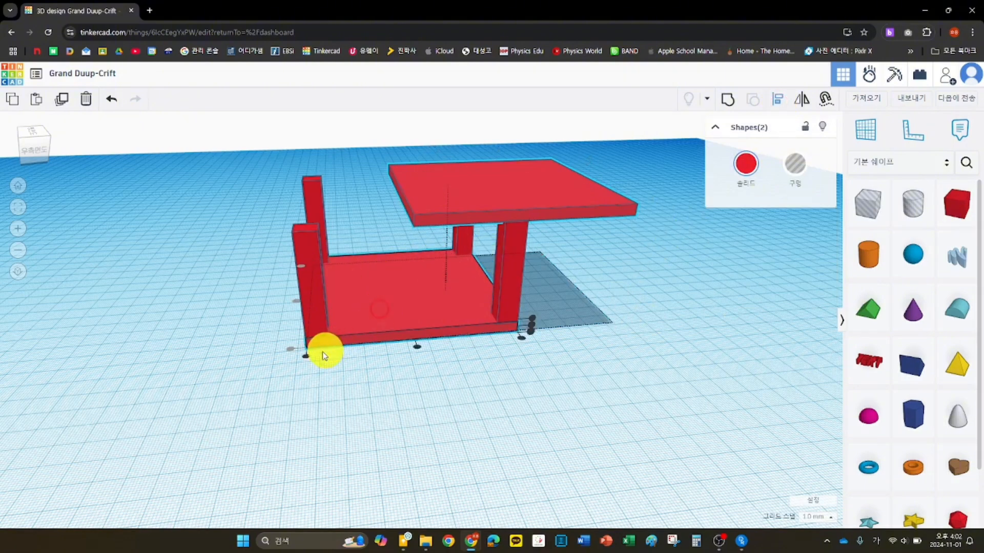
left_click(307, 355)
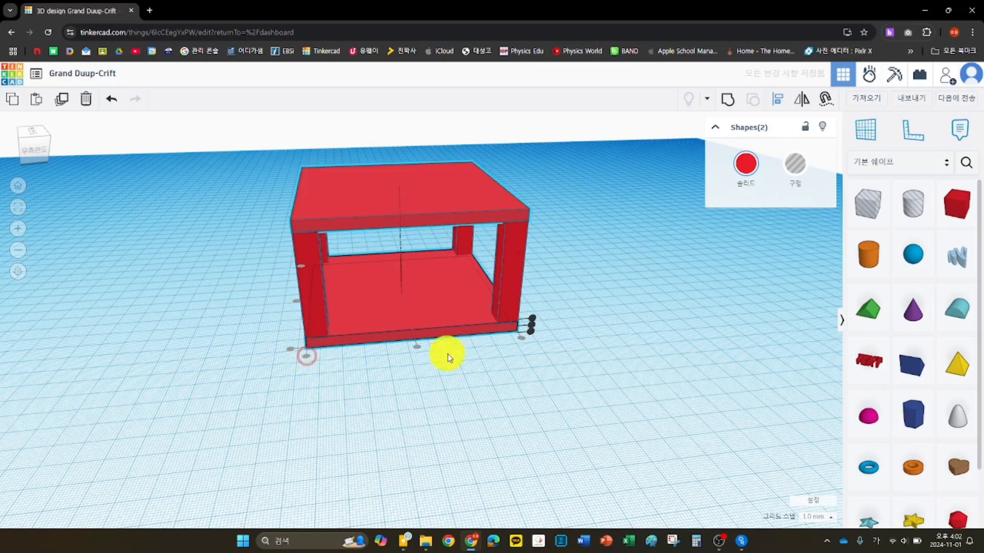
right_click_drag(625, 233, 602, 219)
left_click(564, 276)
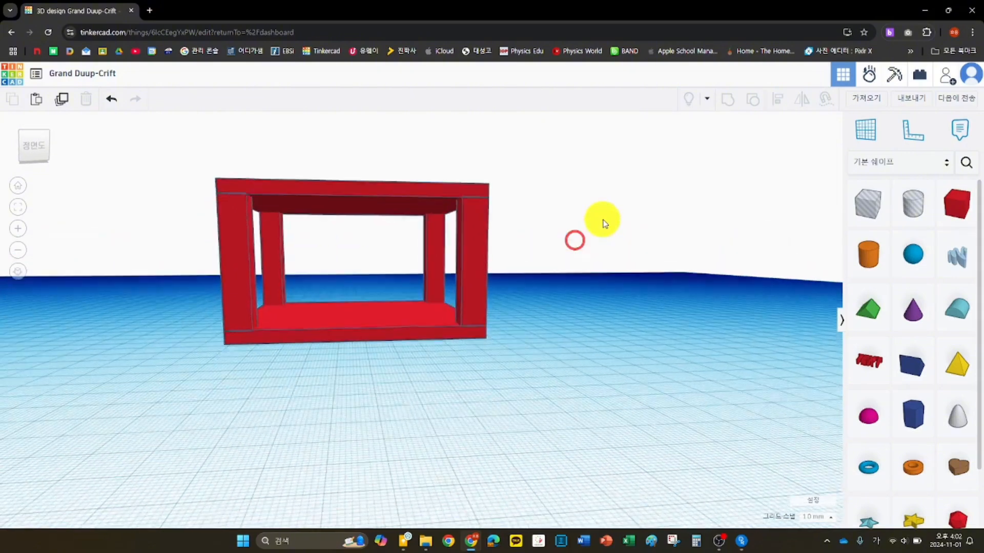
left_click(419, 314)
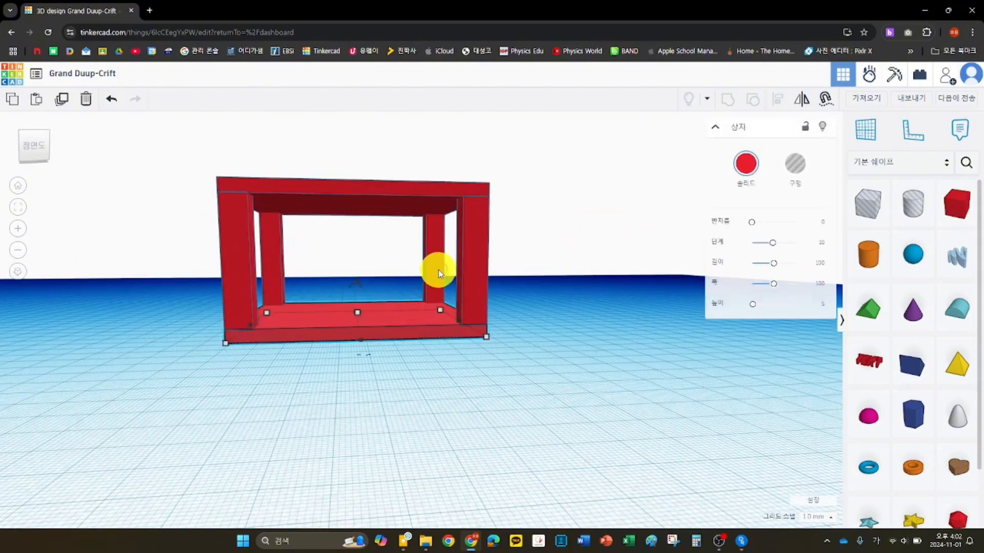
left_click(380, 207)
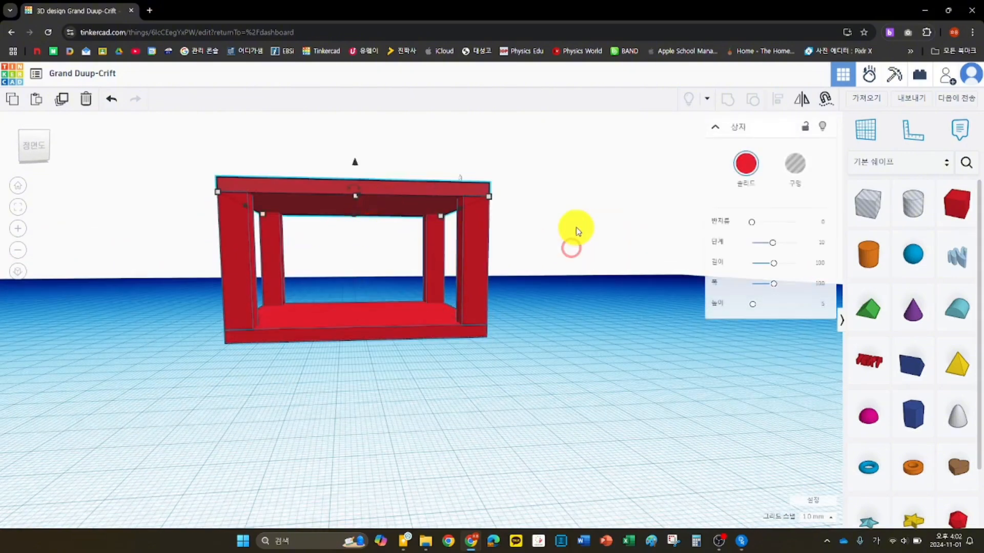
right_click_drag(572, 243, 574, 237)
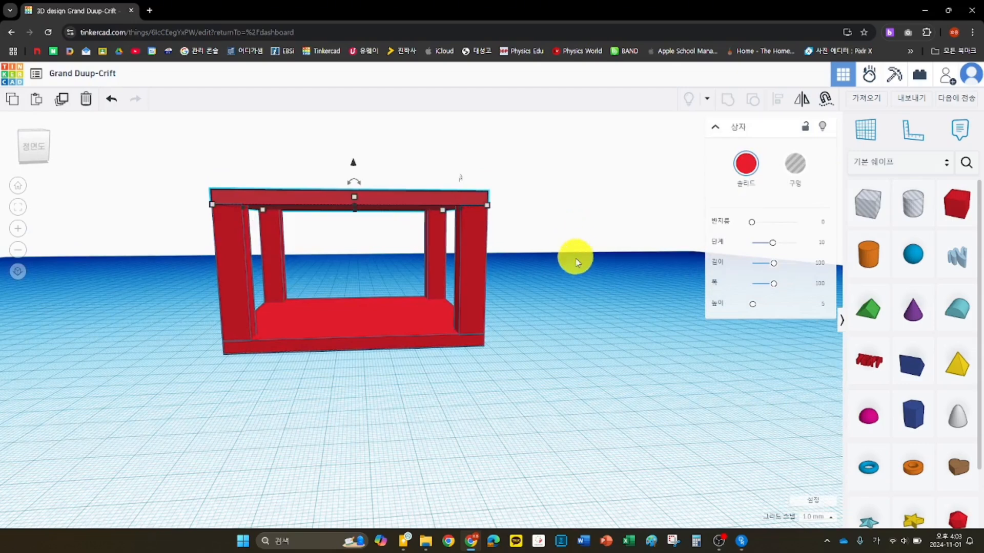
Step: Switch to Sim Lab, place a pivot connector on the grid beside the frame, and set its cone angle limit to 5
left_click(869, 78)
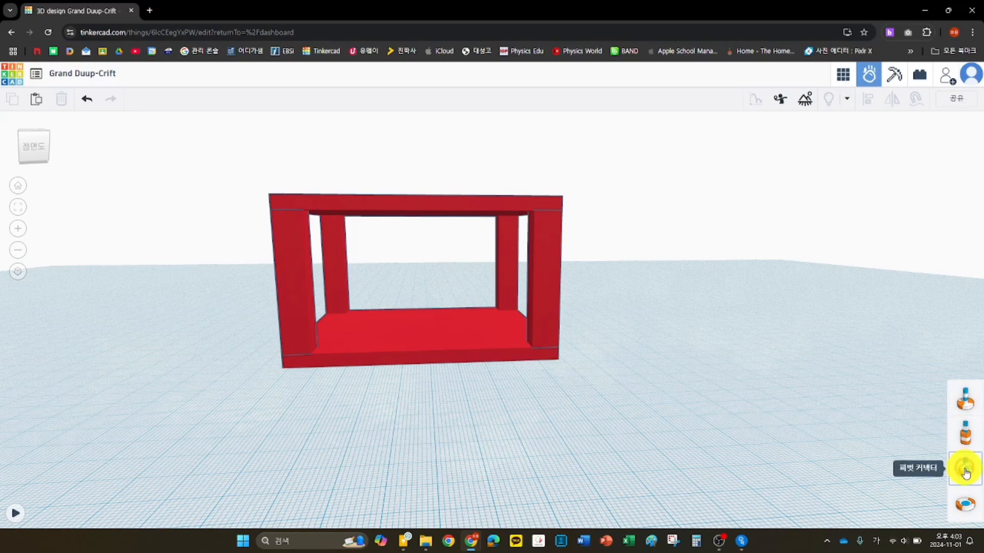
left_click(965, 472)
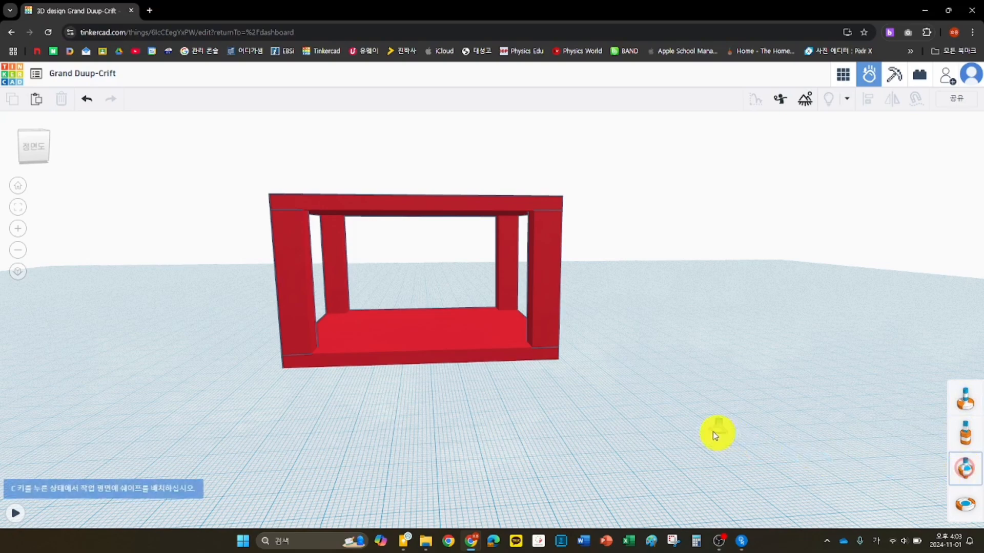
left_click(607, 368)
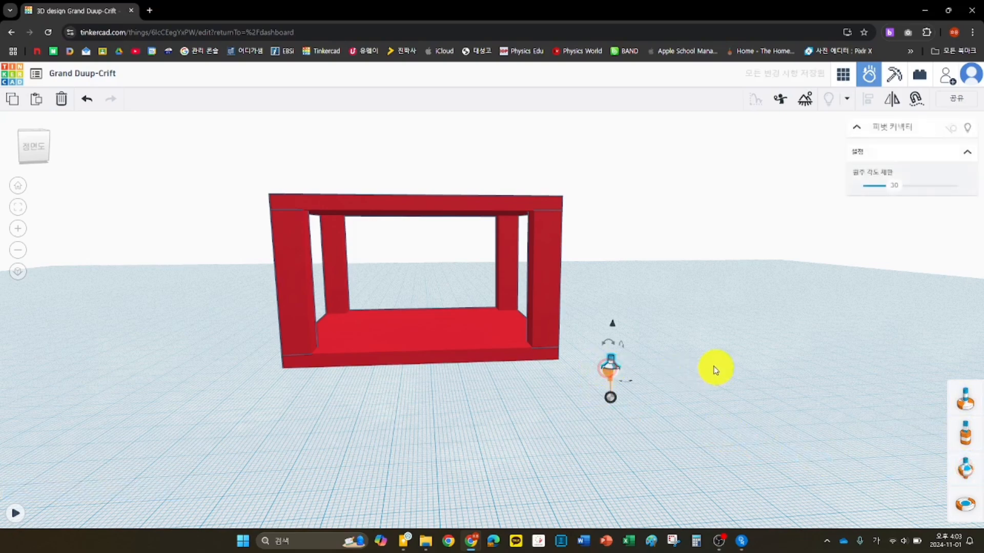
left_click(693, 370)
right_click_drag(692, 370, 684, 374)
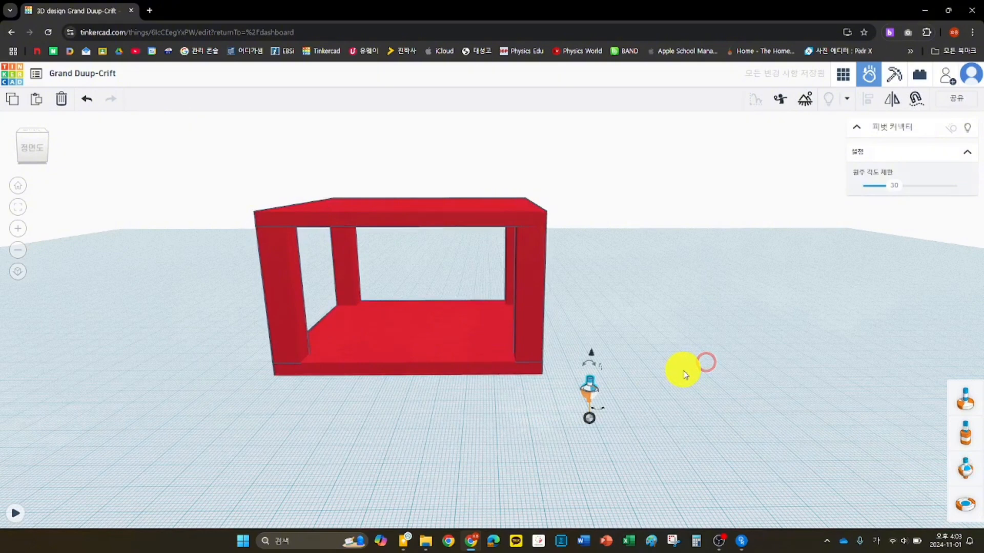
left_click(891, 186)
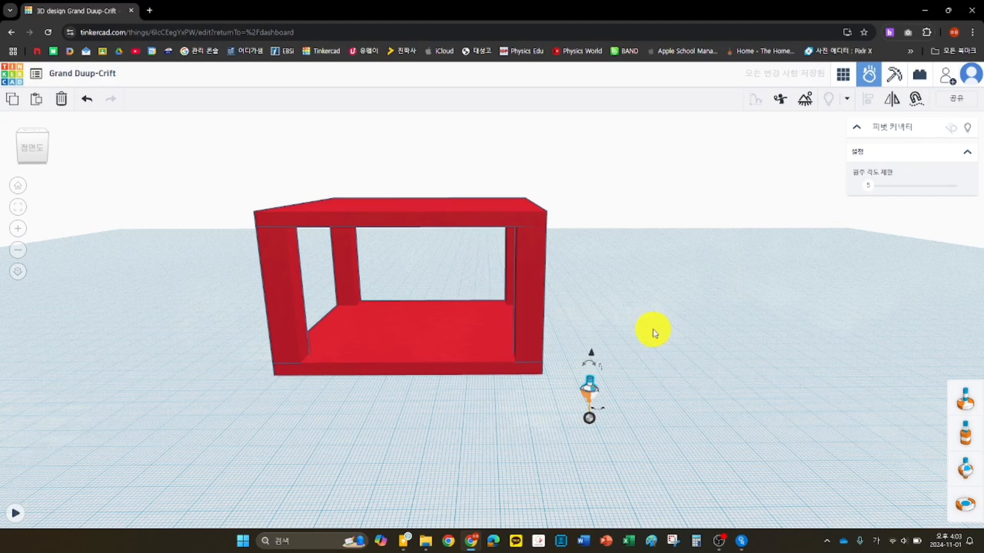
Step: Align the pivot connector to the nearest front pillar, centred on its width and depth at its lower end
left_click(530, 334)
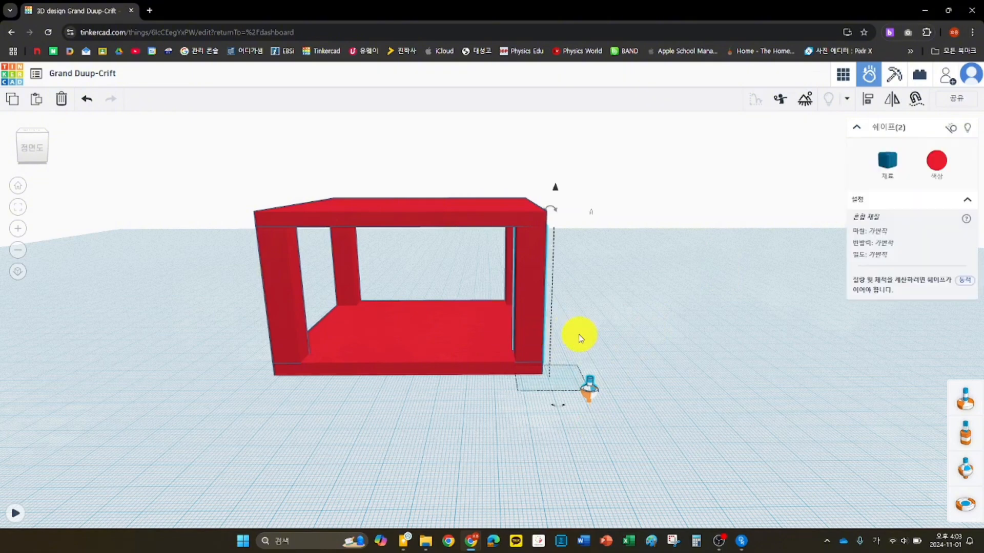
left_click(869, 100)
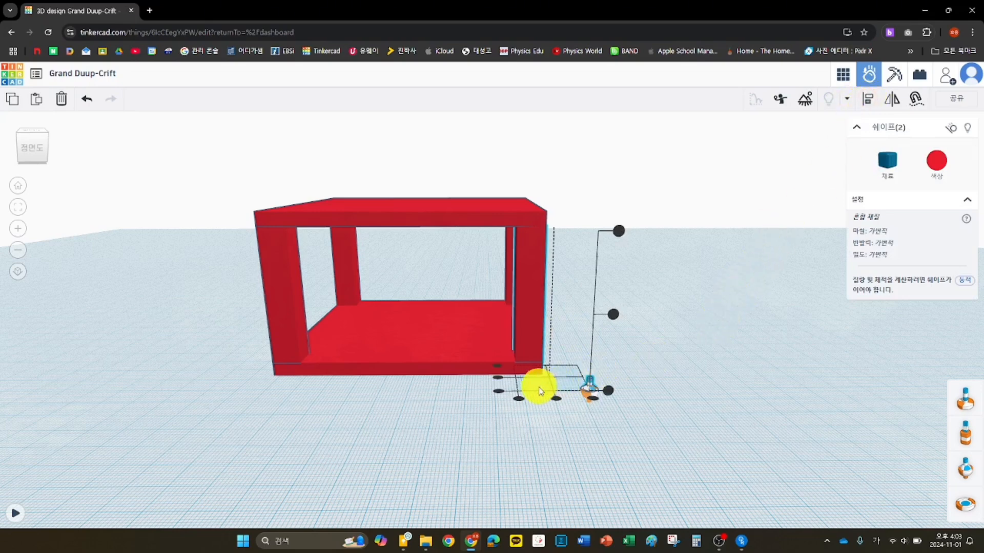
left_click(531, 333)
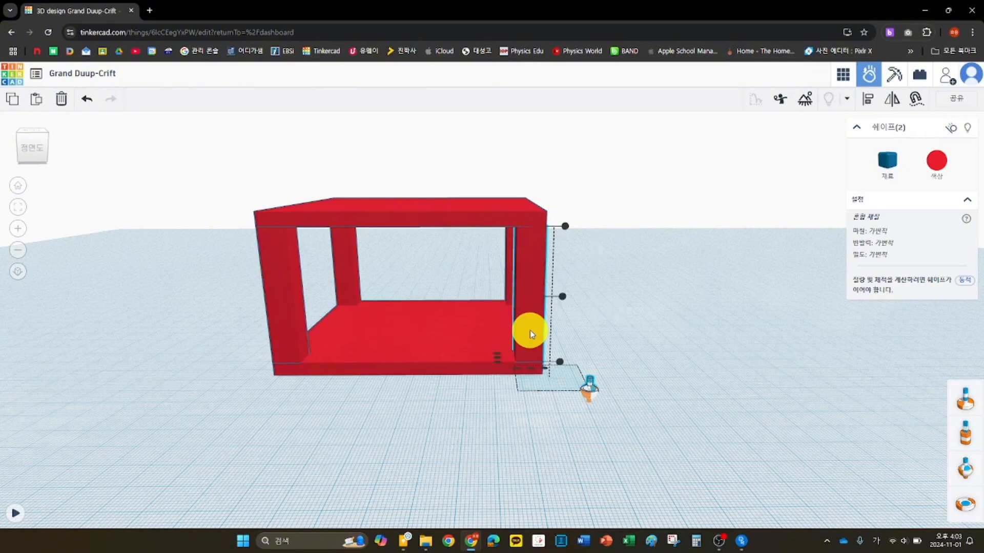
left_click(531, 372)
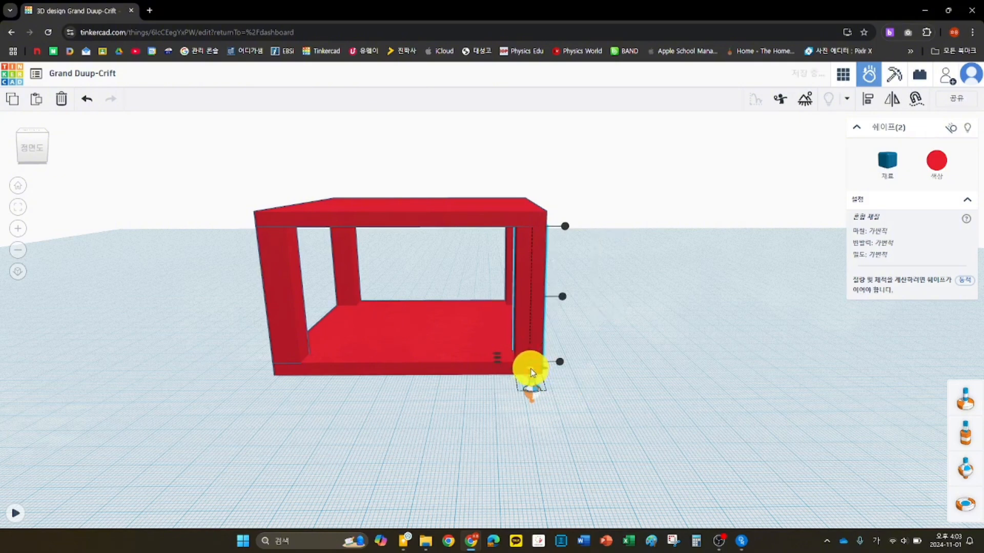
left_click(560, 362)
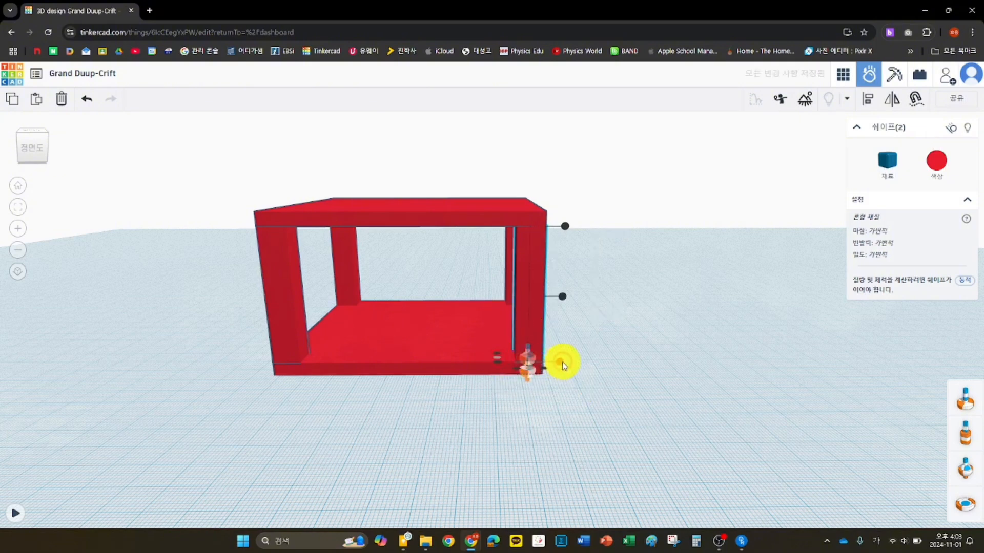
right_click_drag(683, 319, 631, 383)
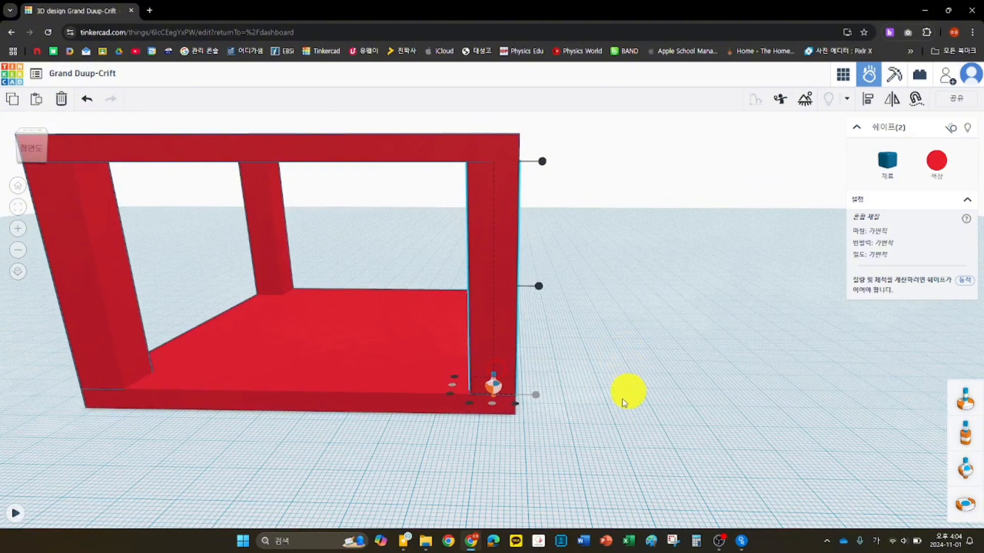
right_click(598, 397)
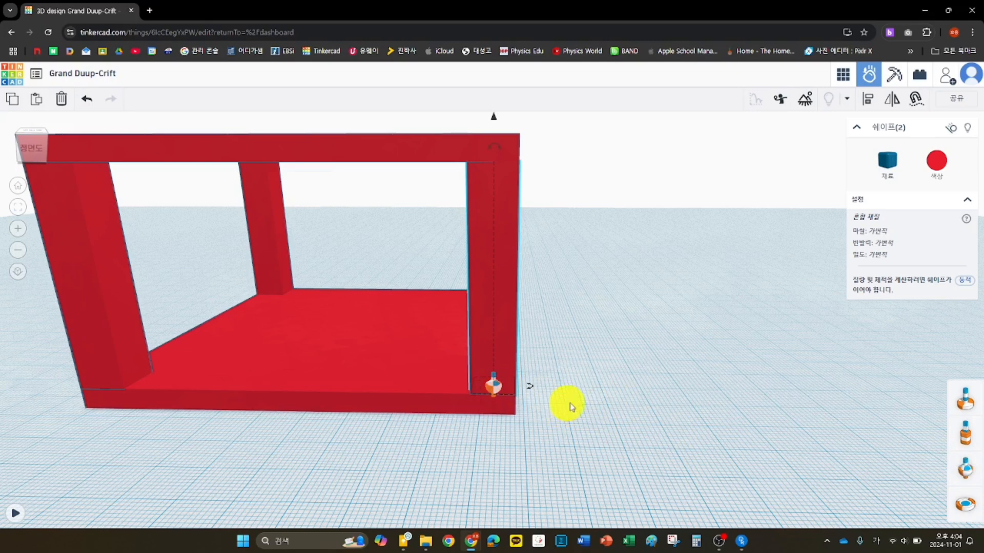
key("ctrl+v")
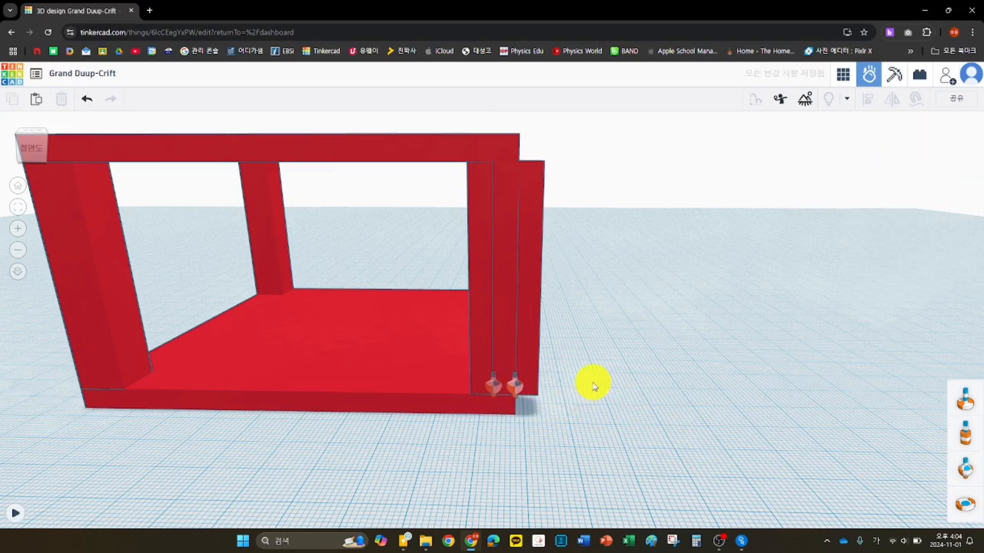
key("ctrl+z")
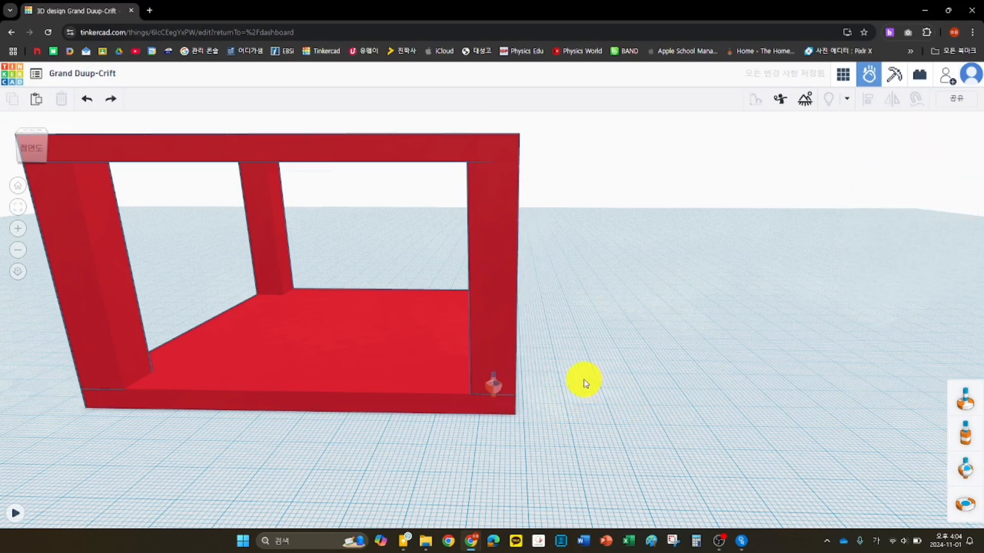
left_click(493, 385)
left_click(681, 398)
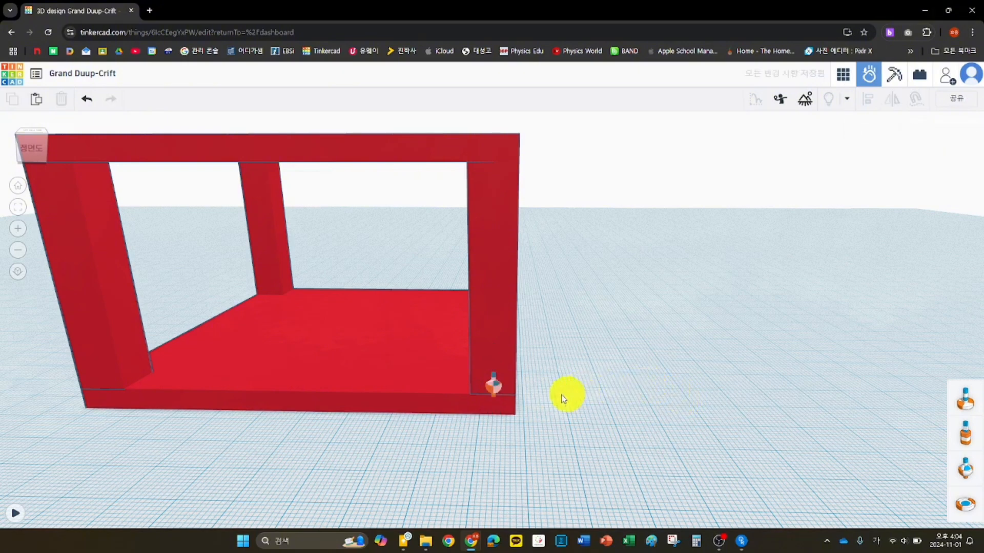
Step: Copy the pivot connector and align the copy to the other front pillar, centred on its width and depth at the lower end
left_click(486, 396)
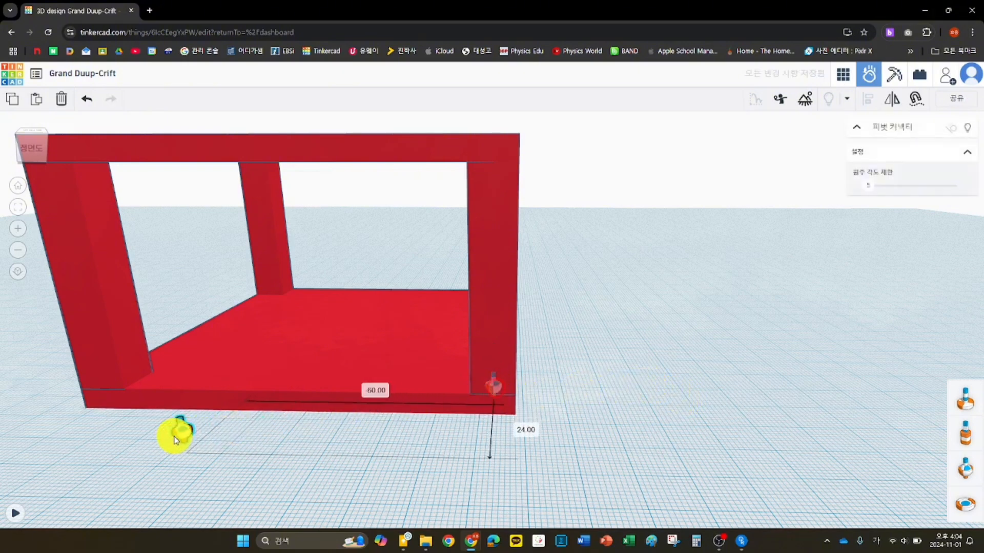
scroll(259, 285, "down", 1)
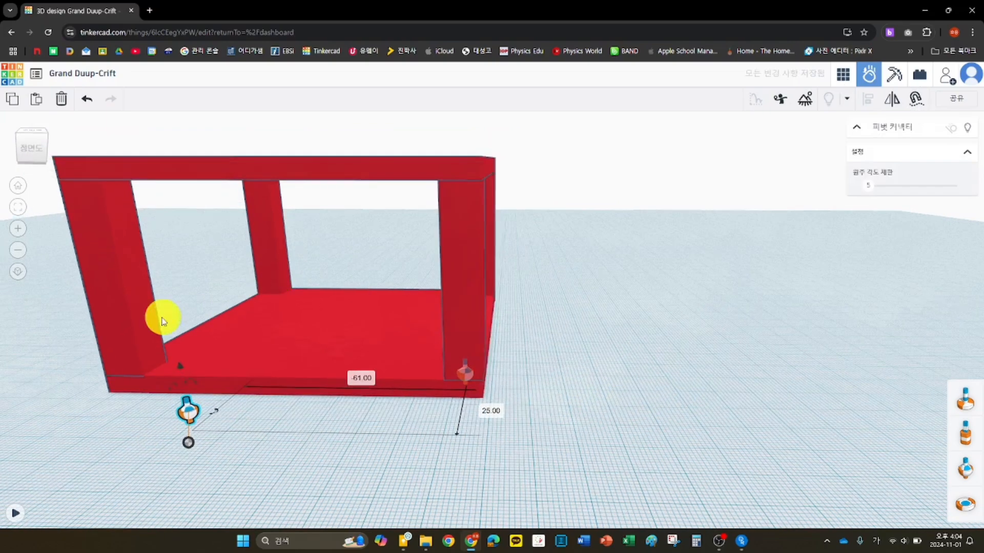
left_click(124, 311)
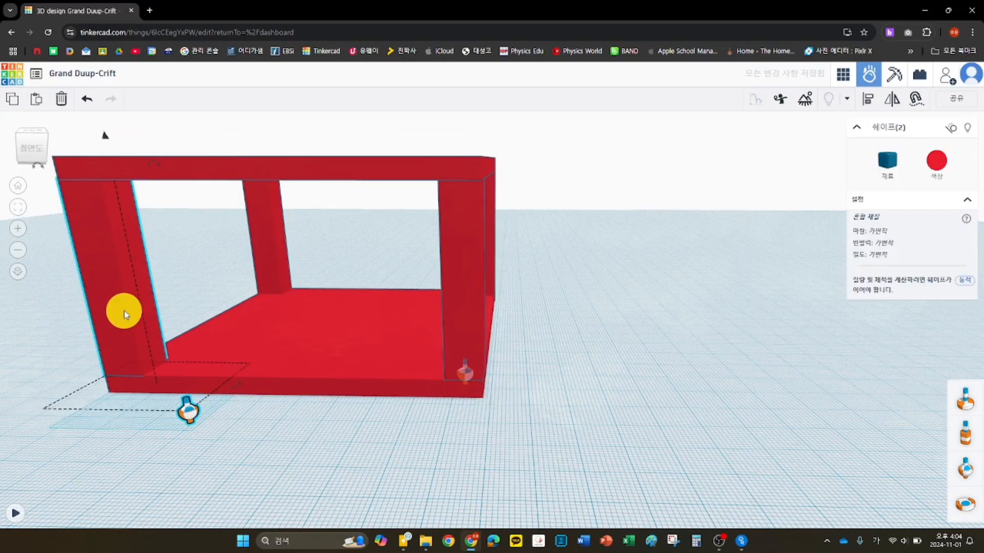
left_click(868, 103)
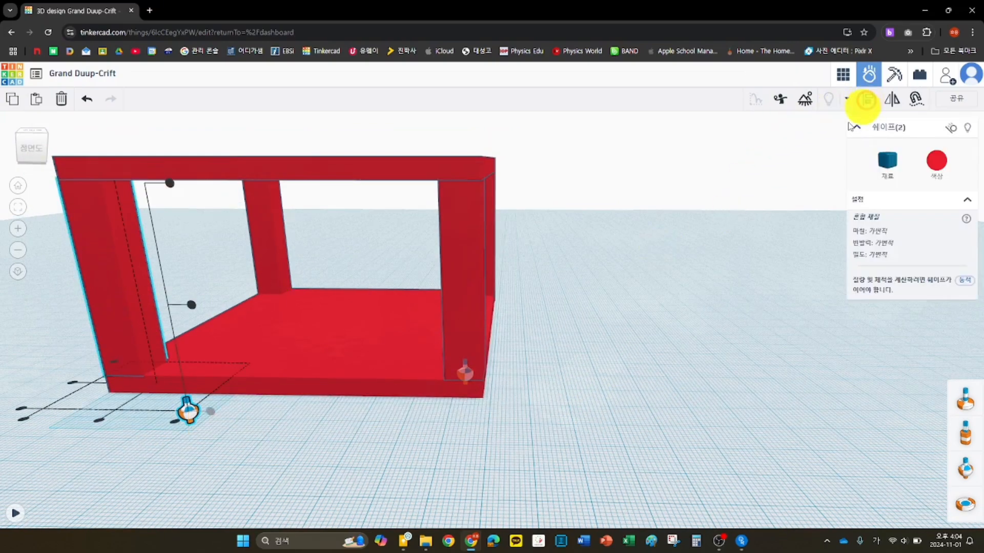
left_click(98, 291)
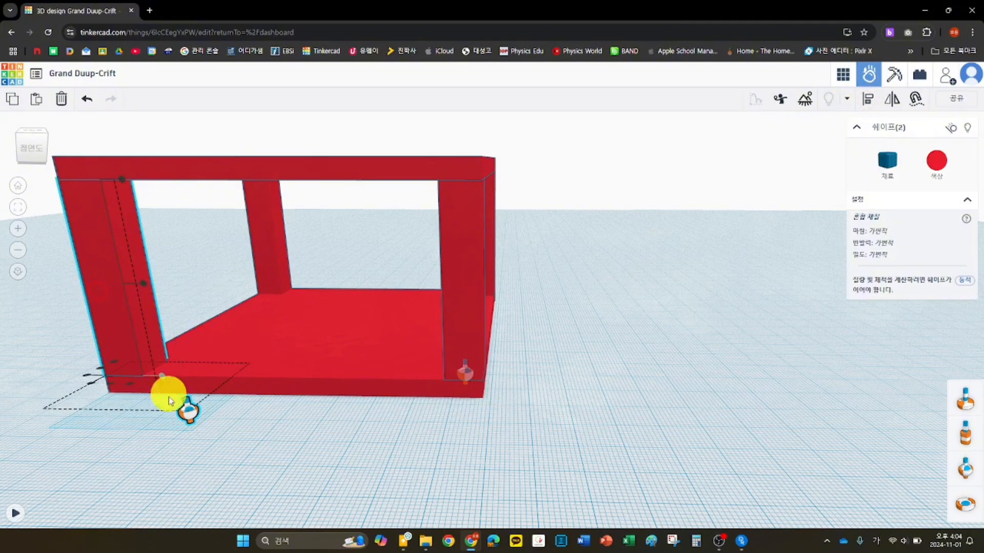
right_click_drag(270, 440, 456, 441)
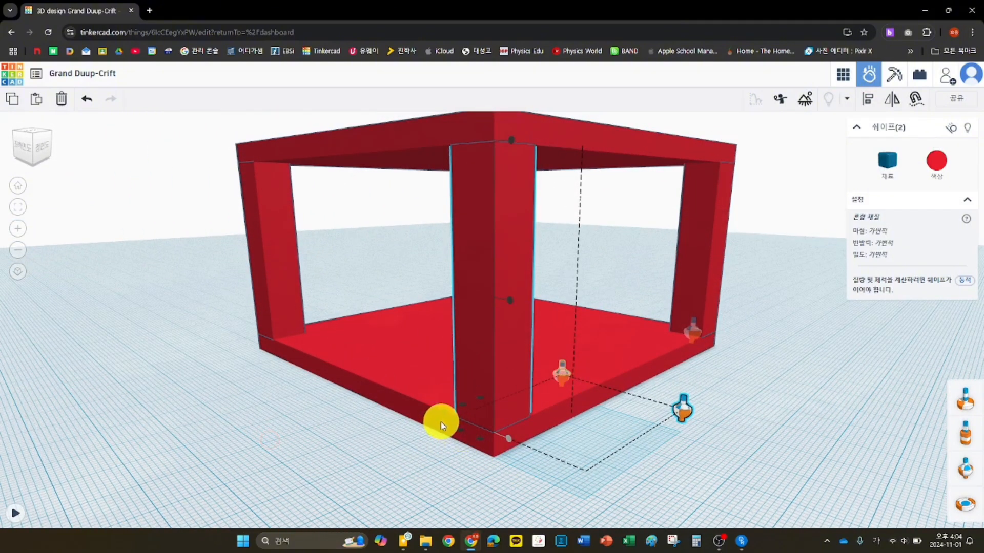
left_click(465, 409)
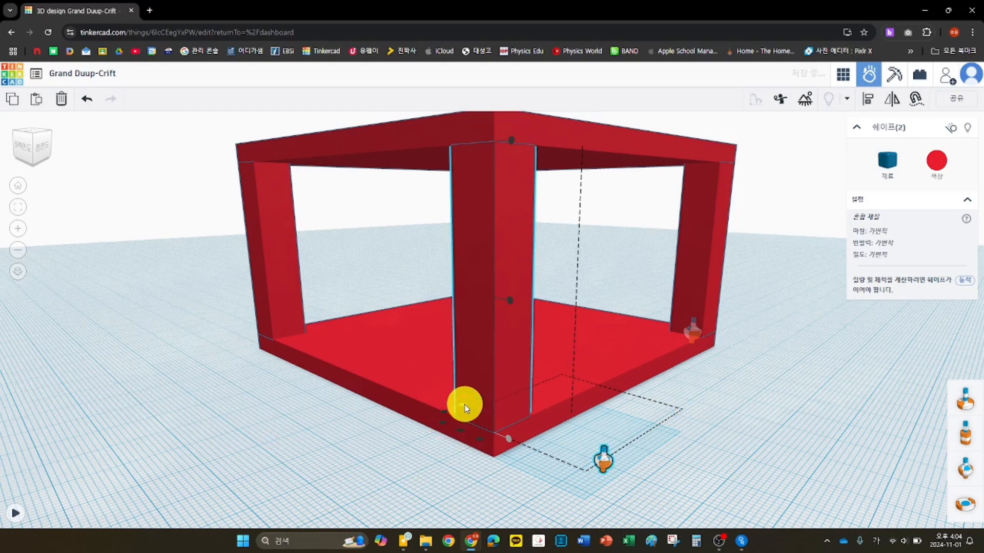
left_click(460, 436)
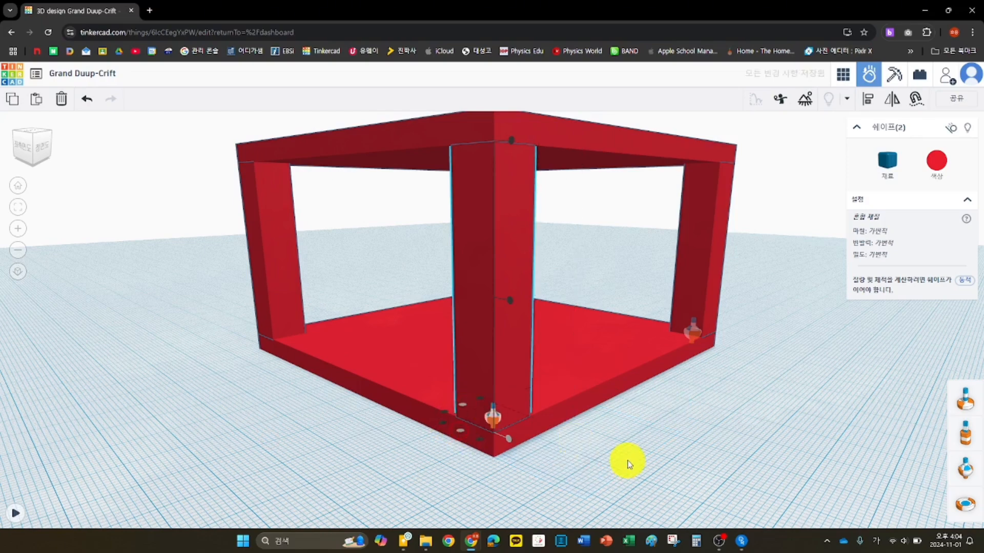
right_click_drag(627, 464, 788, 456)
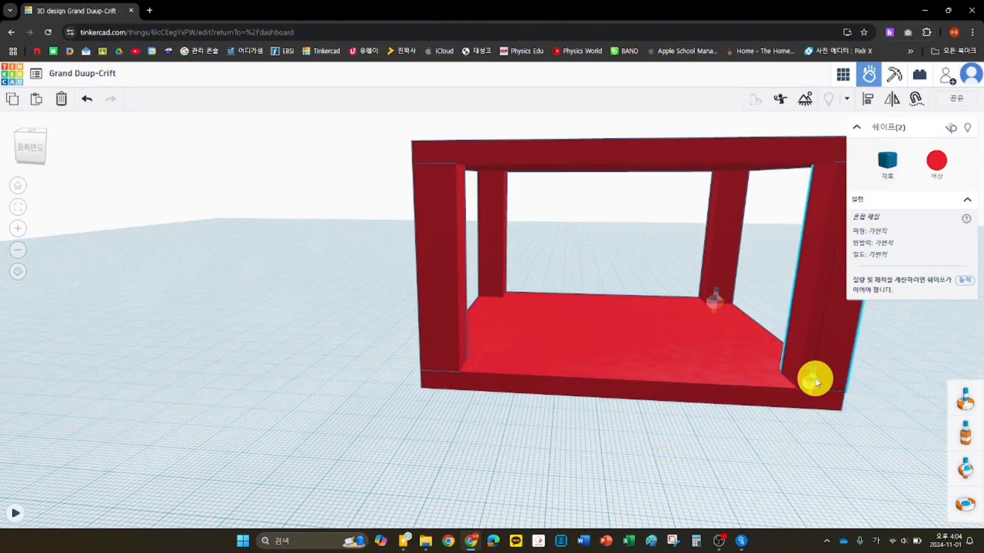
left_click(856, 455)
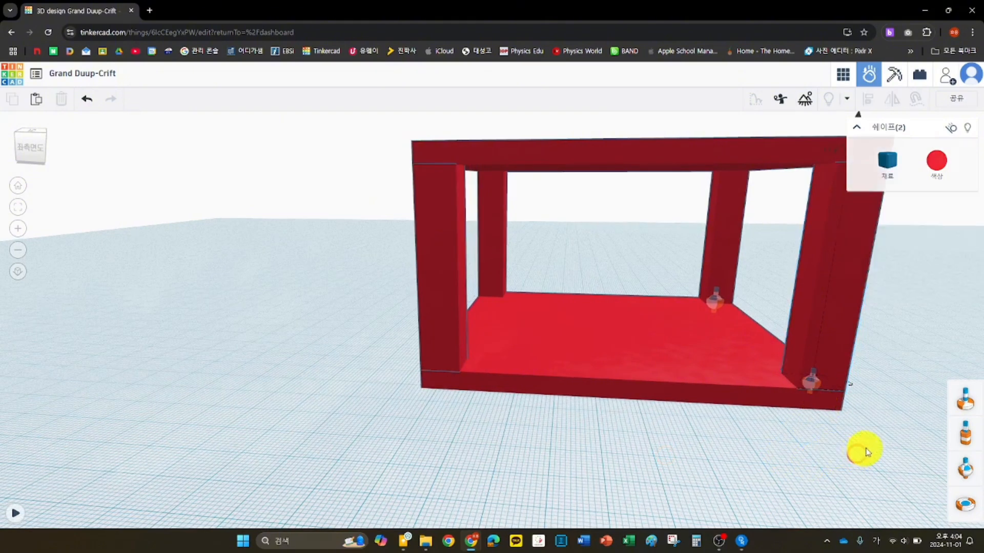
Step: Duplicate a pivot connector and align the copy to the third corner pillar, centred on its width and depth at the lower end
left_click(713, 303)
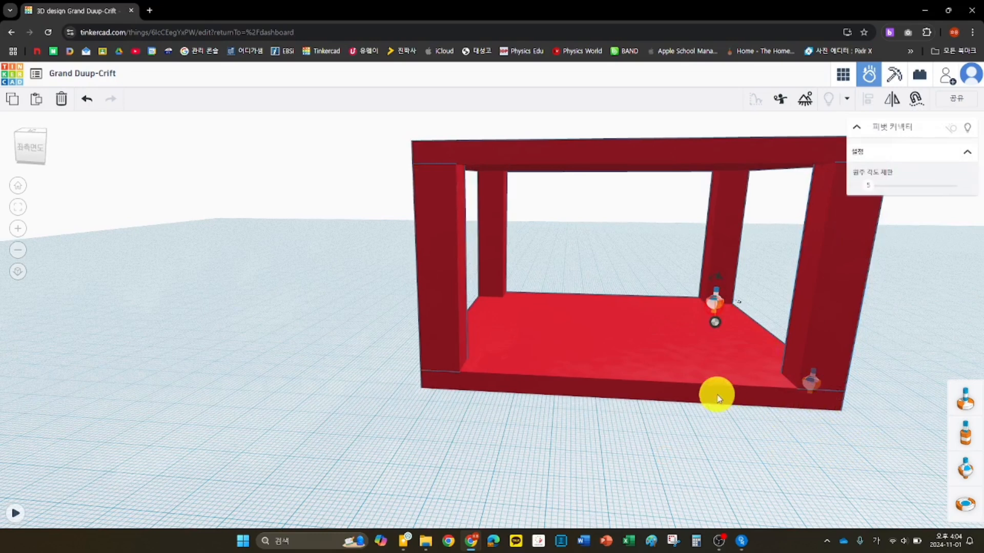
left_click(592, 378)
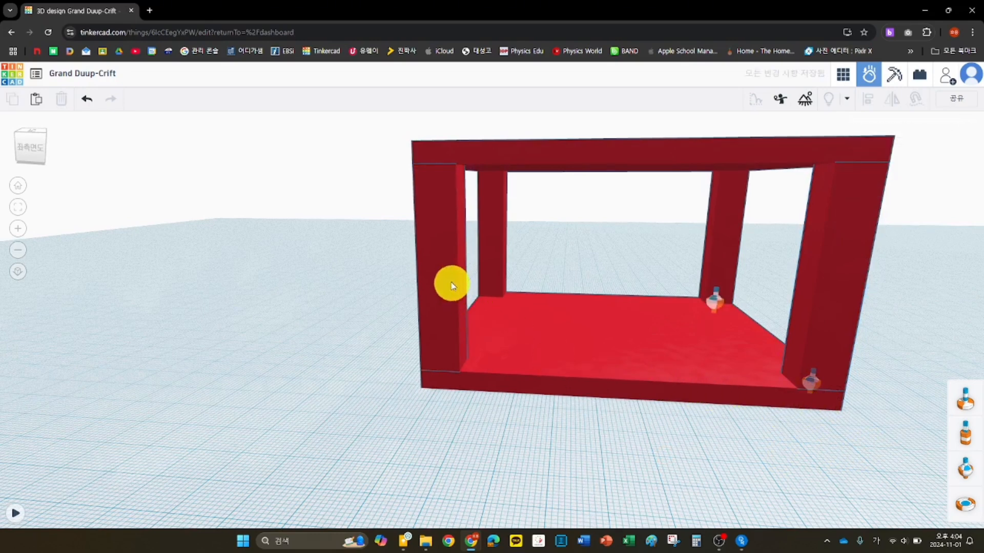
left_click(438, 268)
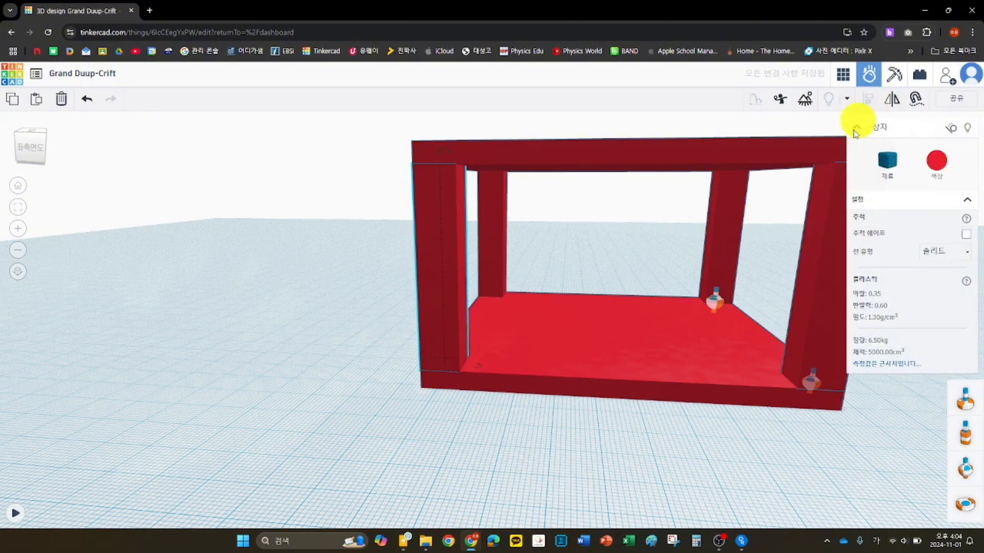
left_click(715, 304)
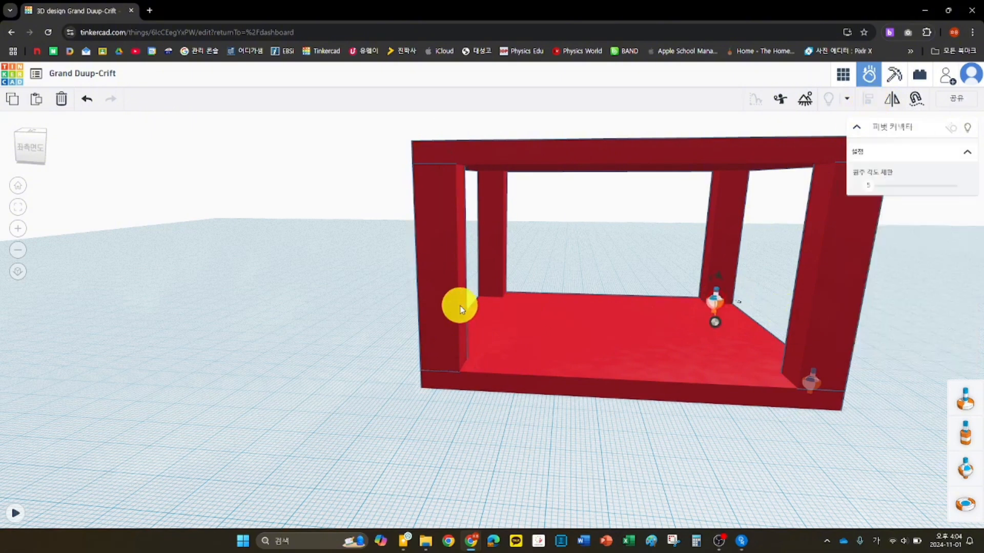
left_click(443, 281, "shift")
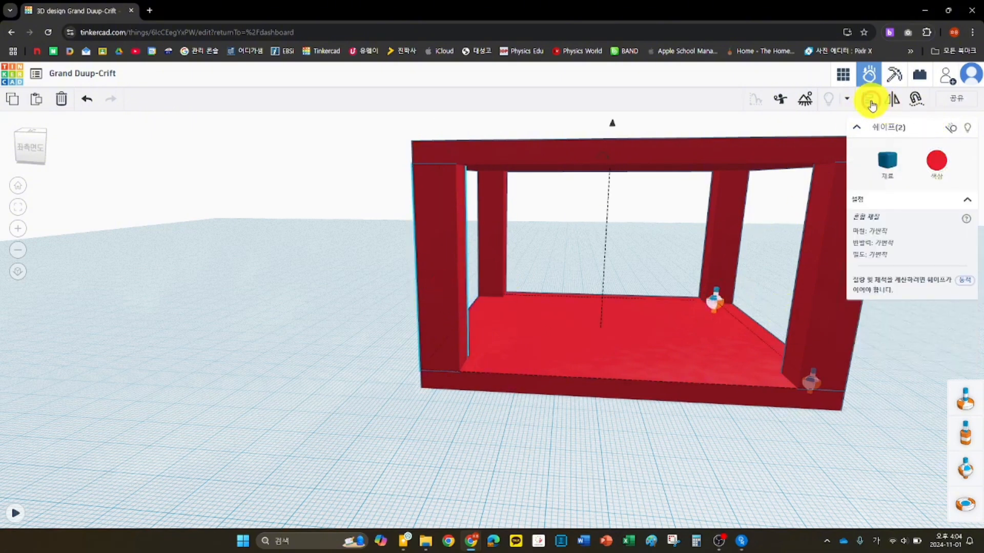
left_click(871, 105)
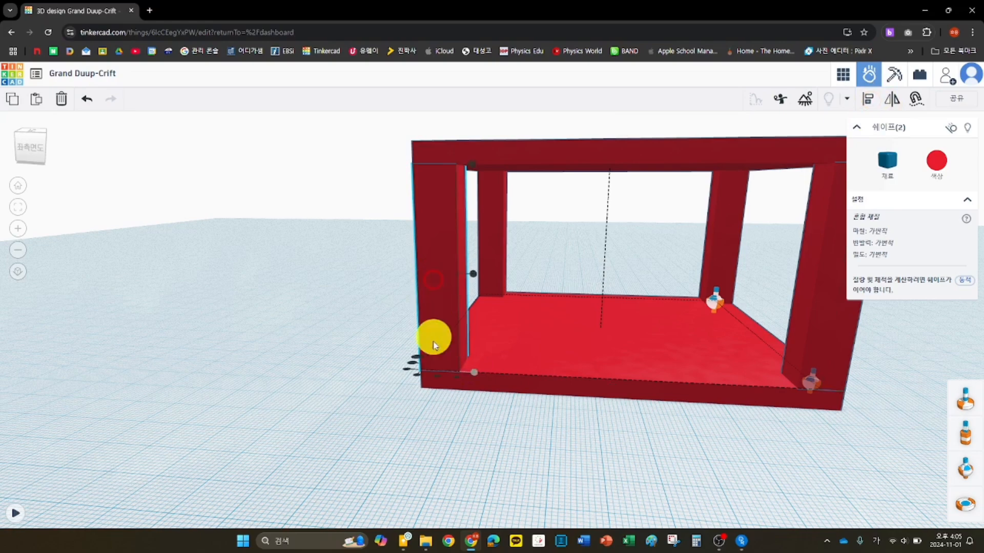
left_click(410, 361)
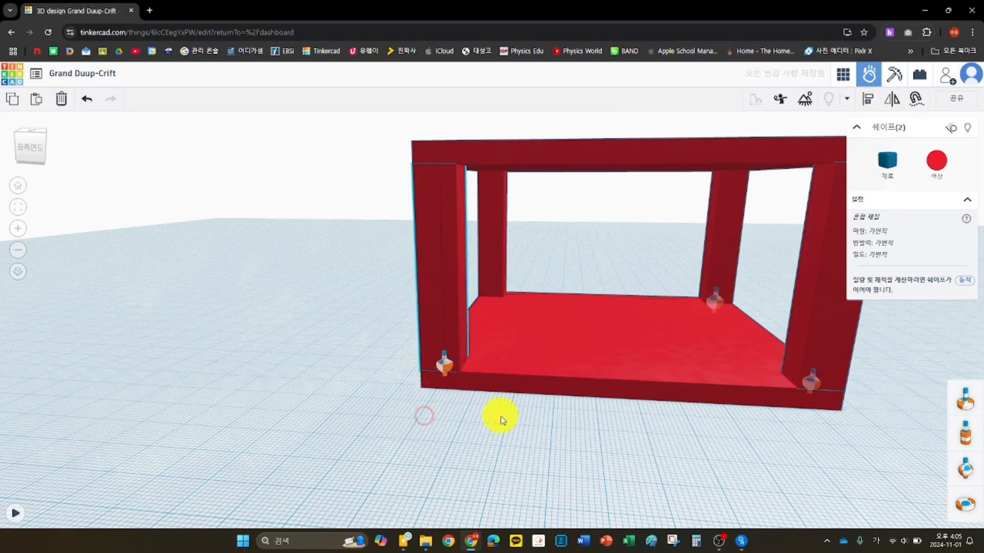
Step: Duplicate a pivot connector and align the copy to the remaining corner pillar, centred on its width and depth at the lower end
right_click_drag(501, 415, 735, 405)
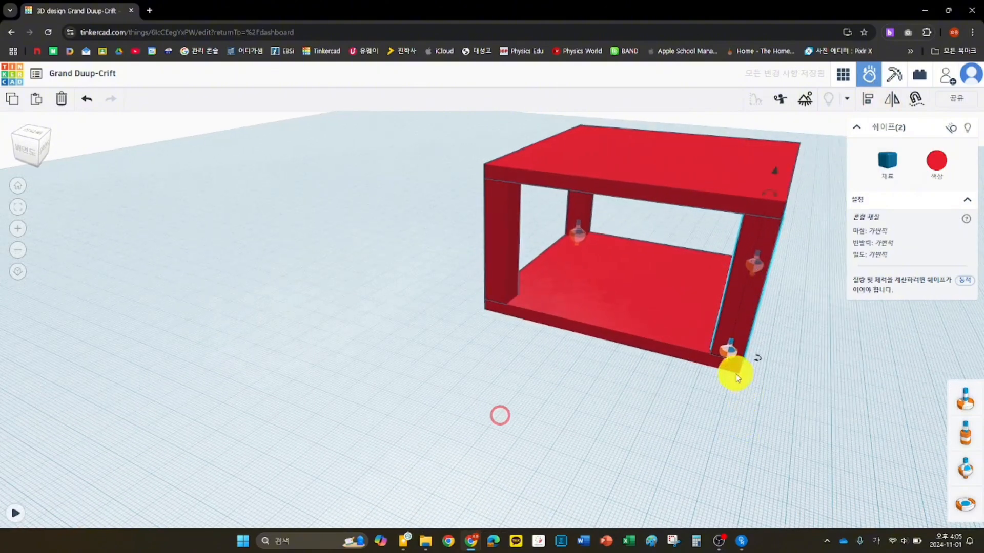
left_click(578, 234)
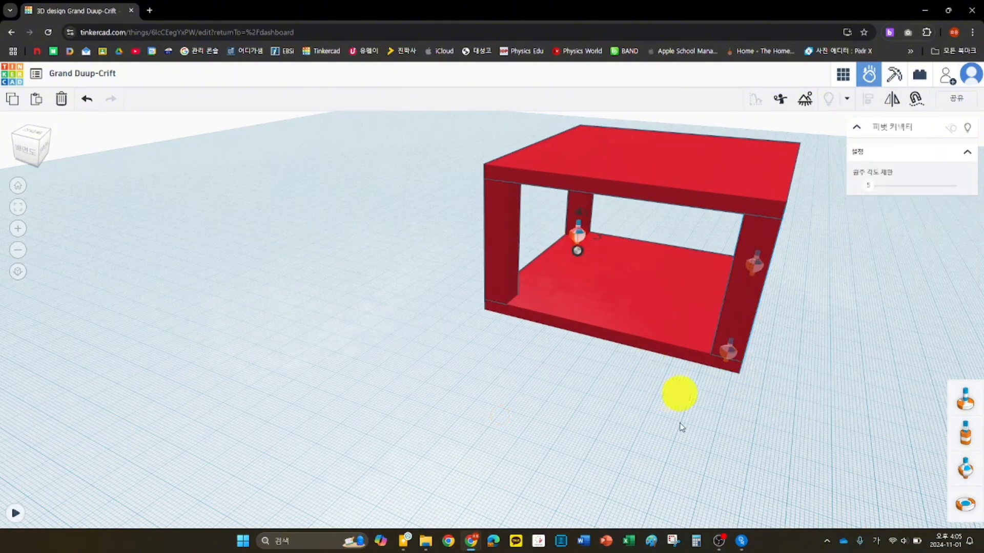
left_click(645, 402)
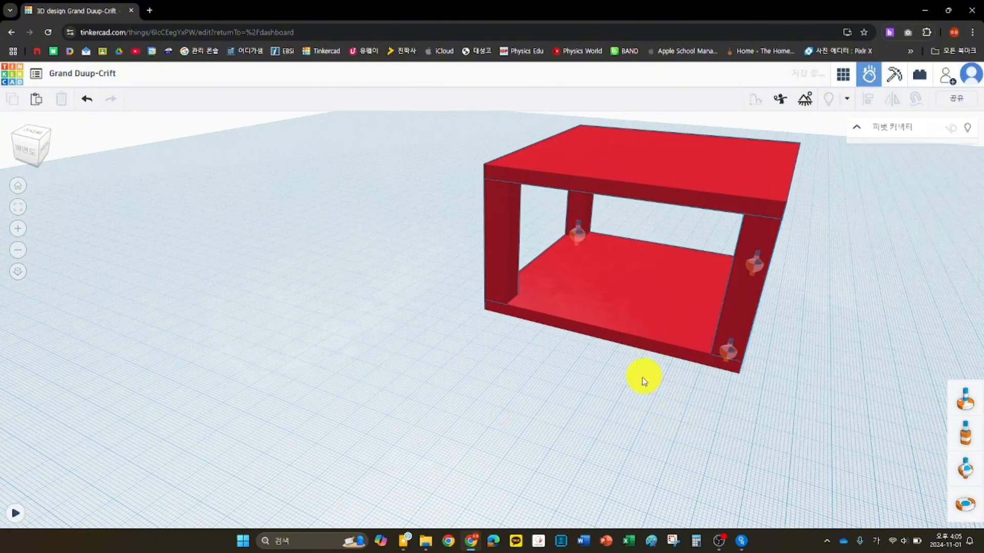
left_click(578, 238)
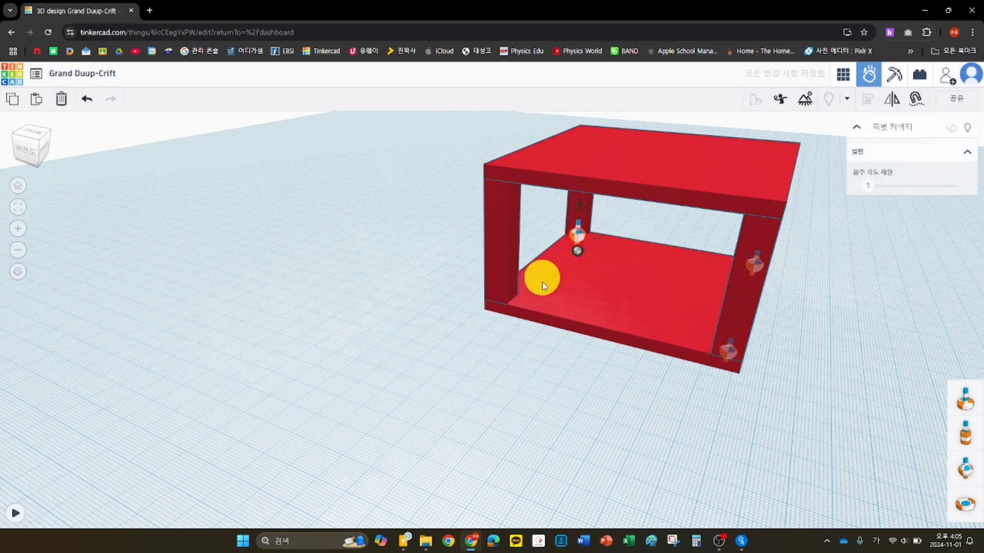
left_click(503, 250)
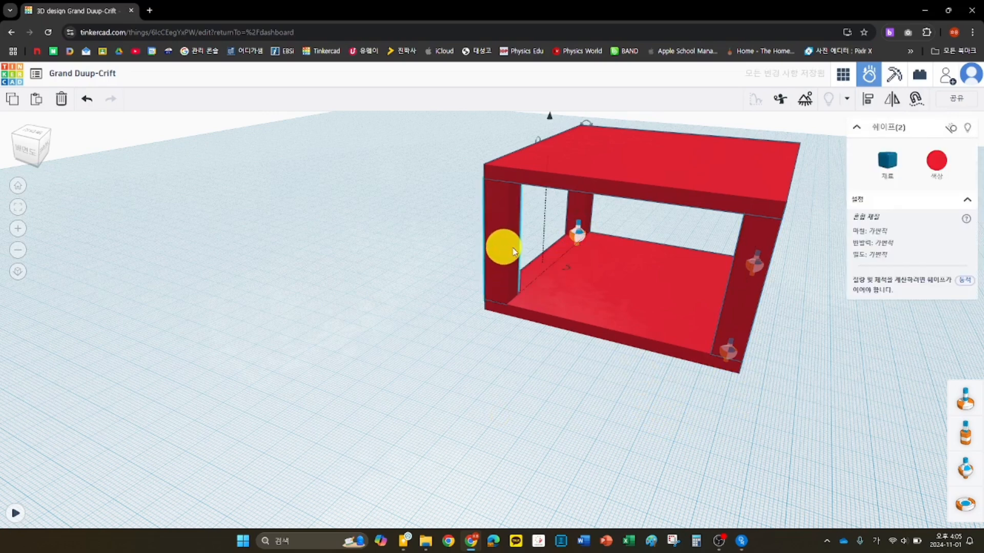
left_click(871, 101)
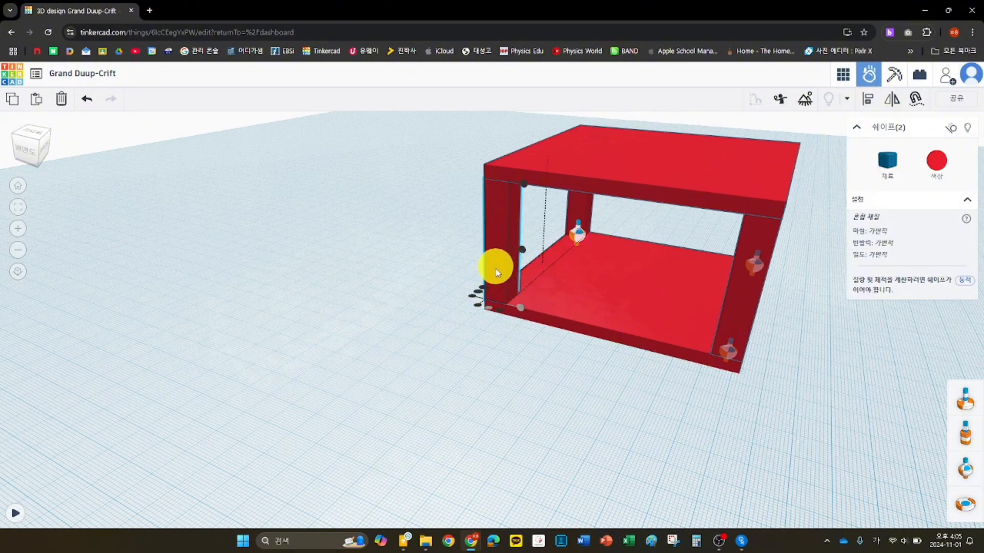
left_click(477, 290)
left_click(475, 367)
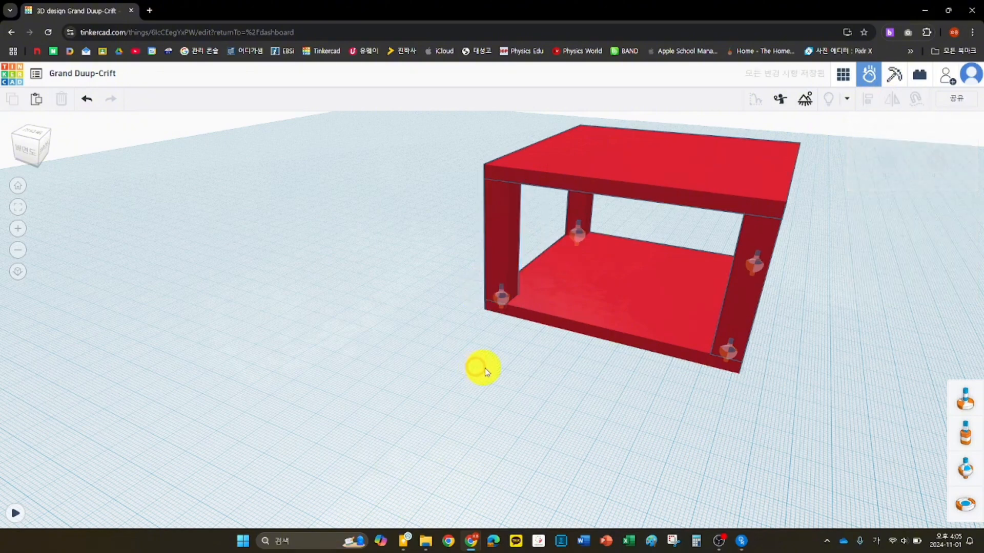
Step: Attach the far-left pivot connector's orange end to the base plate and its blue end to the pillar above it
mouse_move(483, 367)
right_mouse_down()
mouse_move(533, 374)
mouse_move(644, 317)
right_mouse_up()
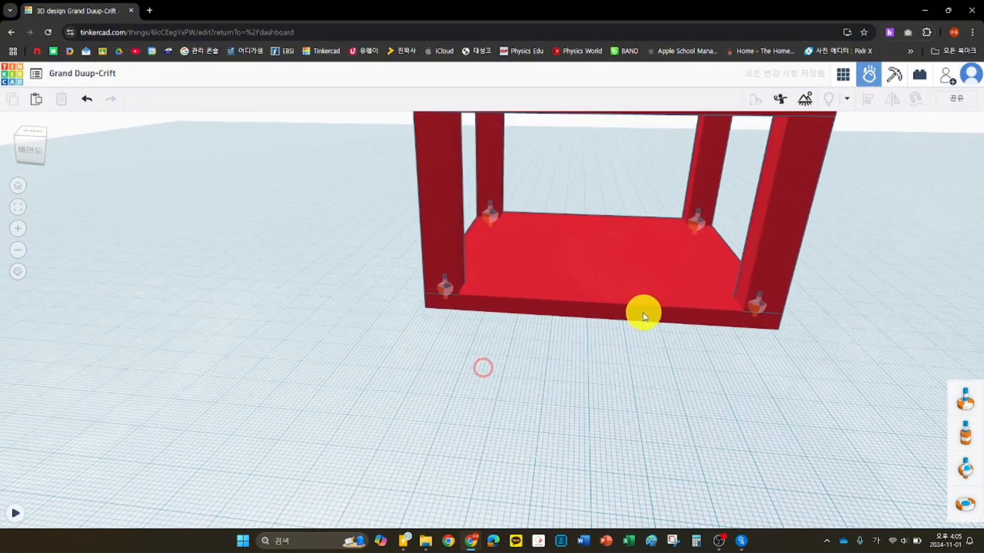
right_click_drag(671, 237, 428, 302)
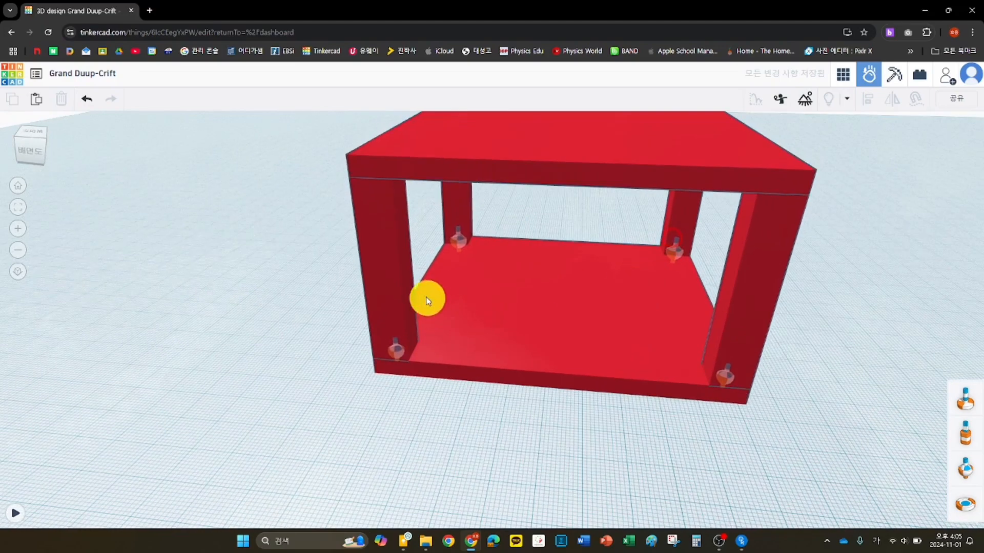
left_click(465, 246)
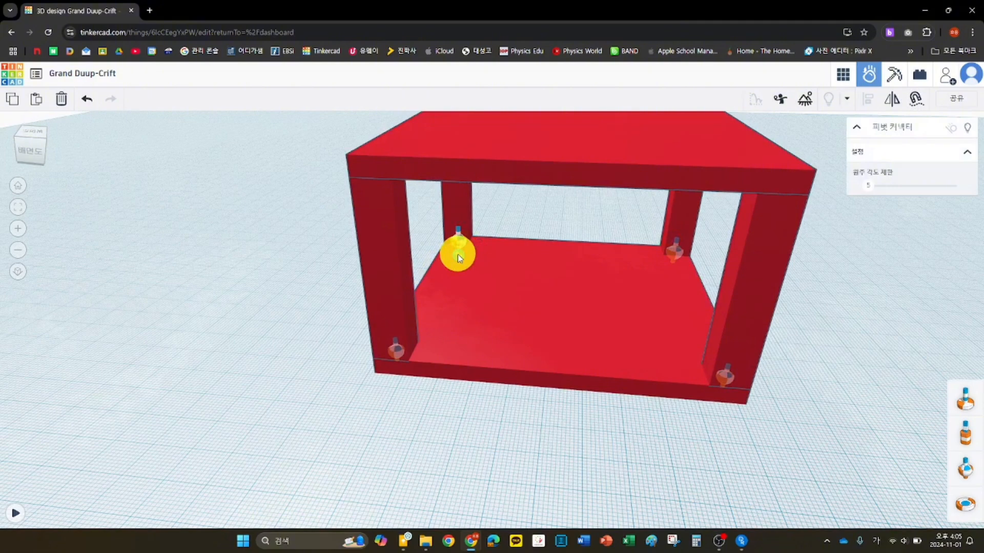
left_click_drag(458, 256, 561, 296)
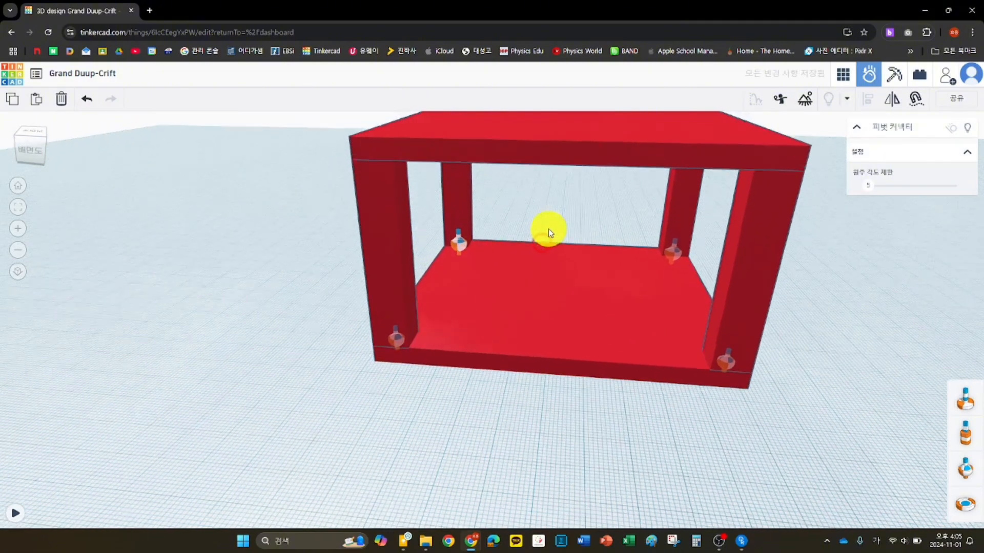
right_click_drag(549, 229, 488, 248)
left_click_drag(459, 264, 458, 188)
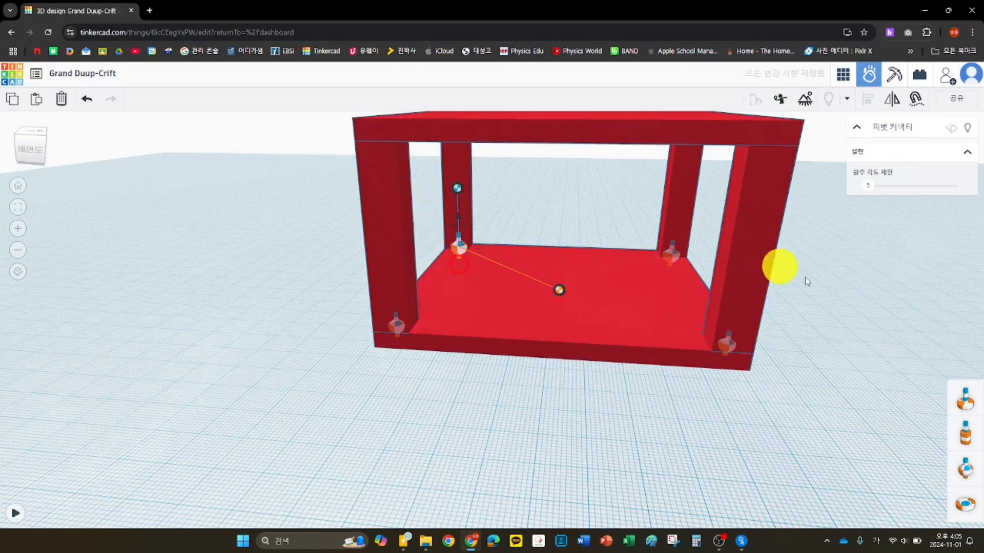
left_click(893, 296)
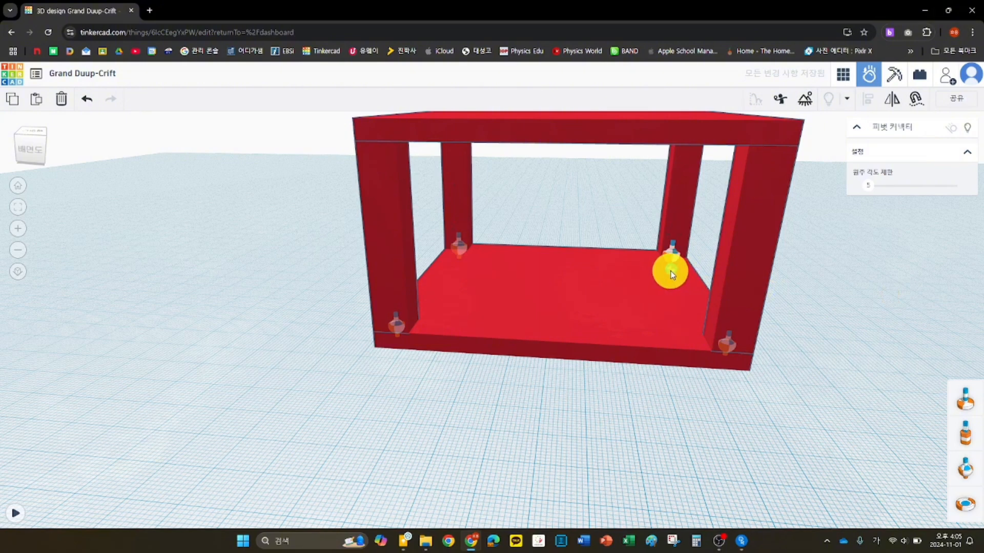
Step: Link the other three lower pivot connectors, each with its orange end on the base plate and its blue end on its own pillar
left_click_drag(672, 274, 559, 290)
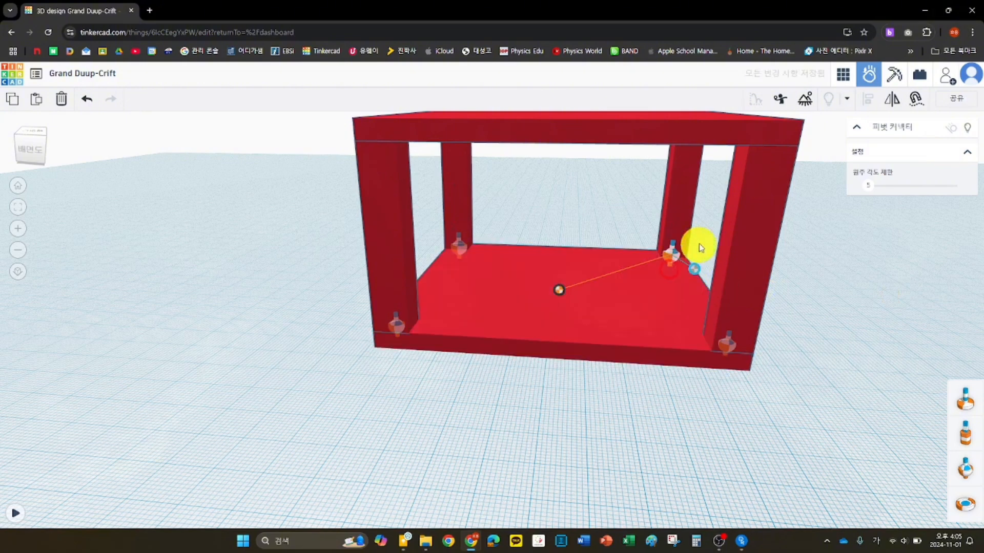
left_click_drag(695, 268, 679, 194)
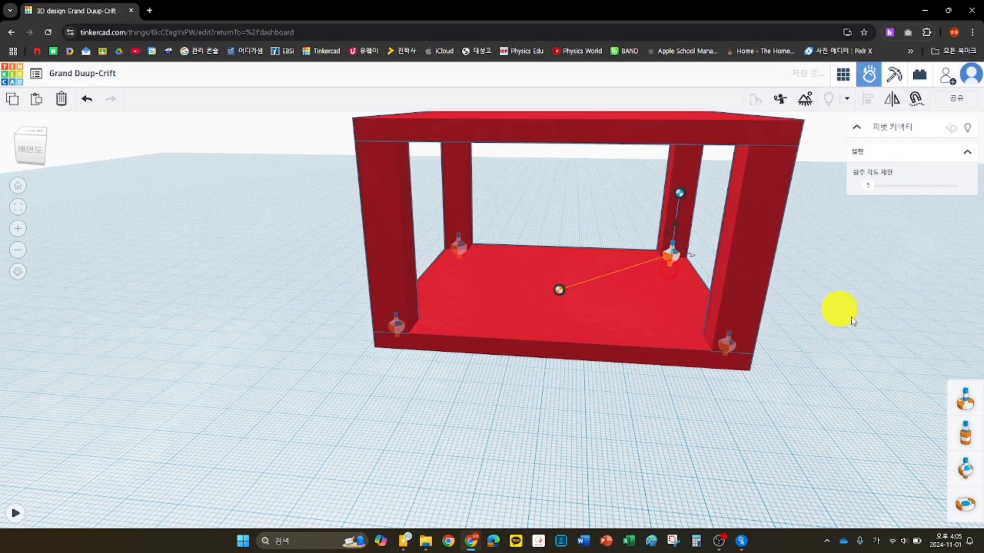
left_click(732, 349)
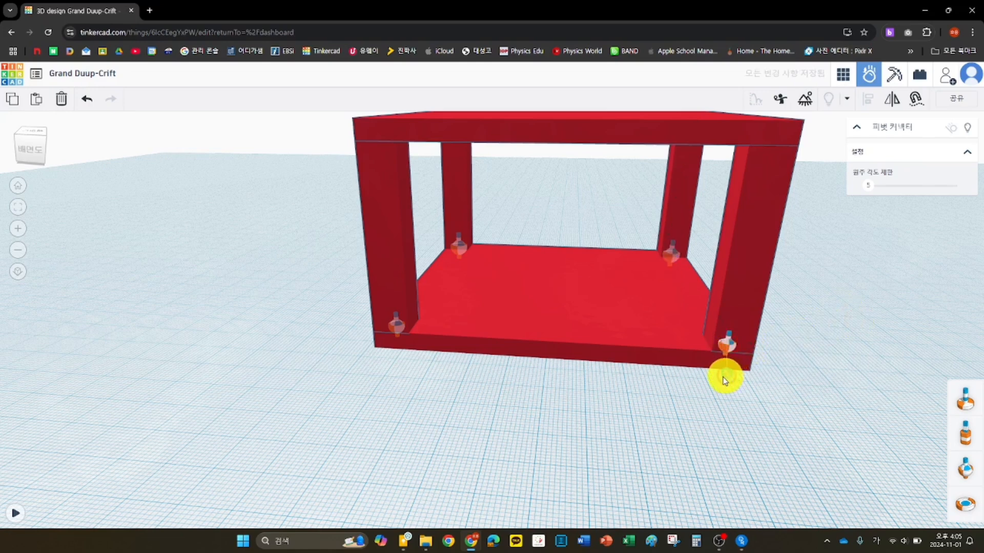
left_click_drag(724, 379, 598, 307)
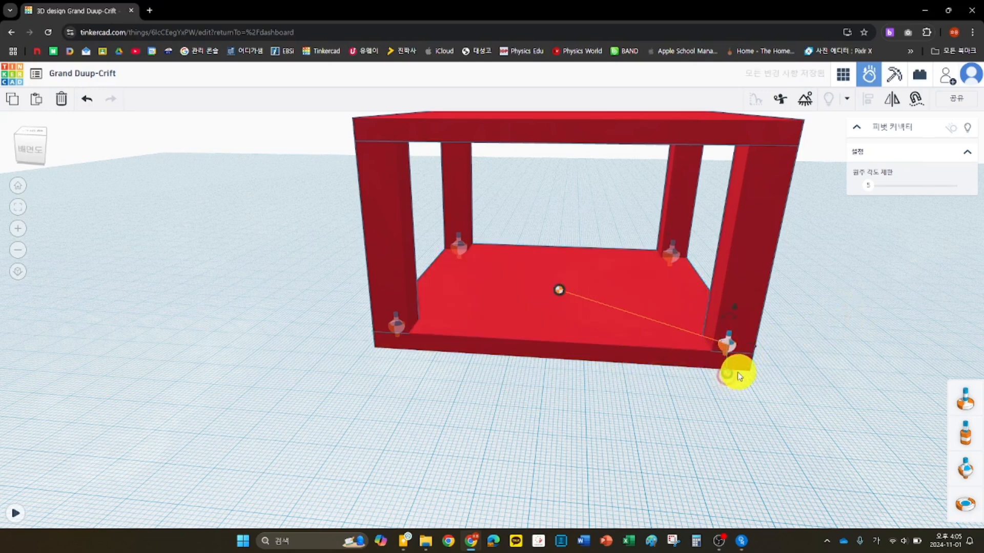
left_click_drag(727, 375, 745, 252)
left_click(396, 328)
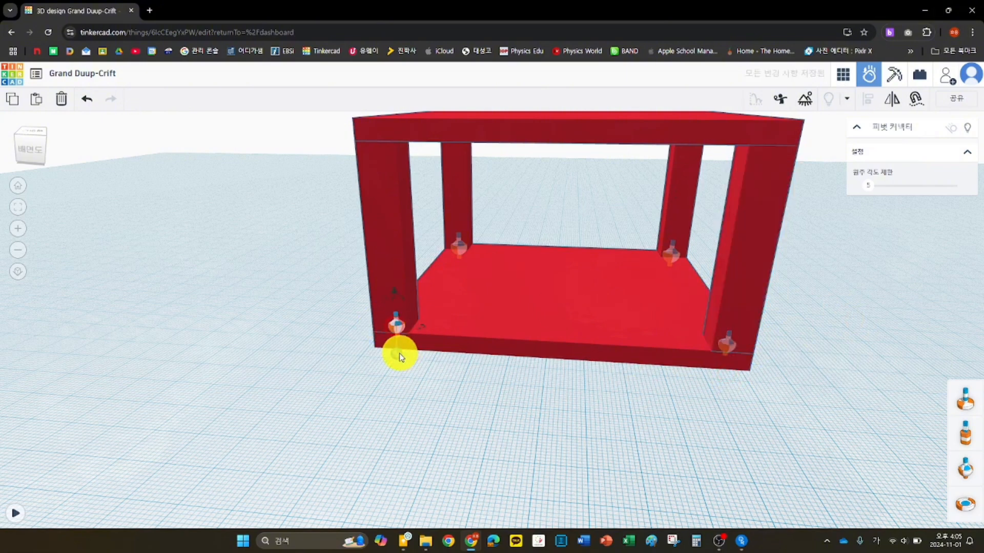
left_click_drag(404, 356, 558, 290)
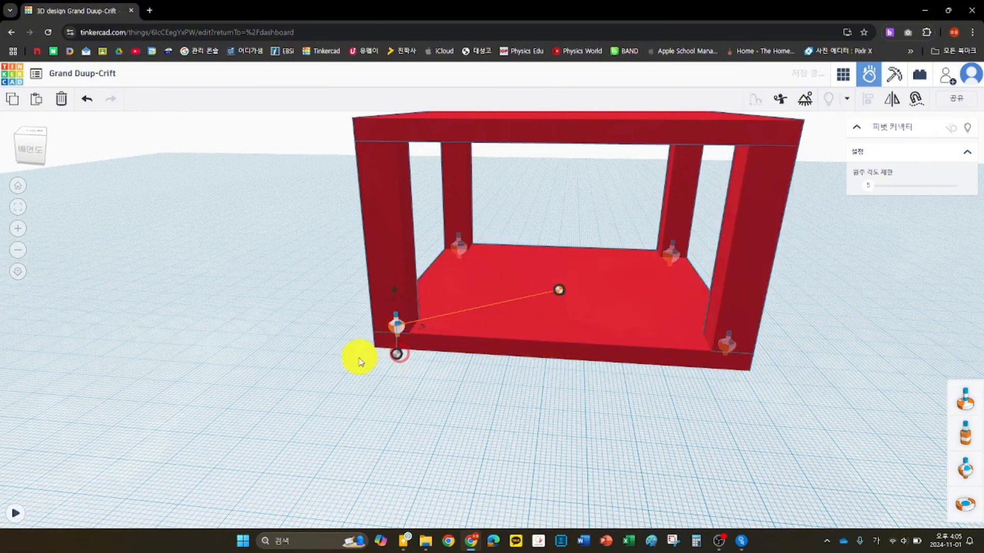
left_click_drag(394, 360, 395, 248)
left_click(294, 252)
Step: Place a new pivot connector on the grid beside the frame and rotate it 180° so it points downward
right_click_drag(826, 269, 806, 285)
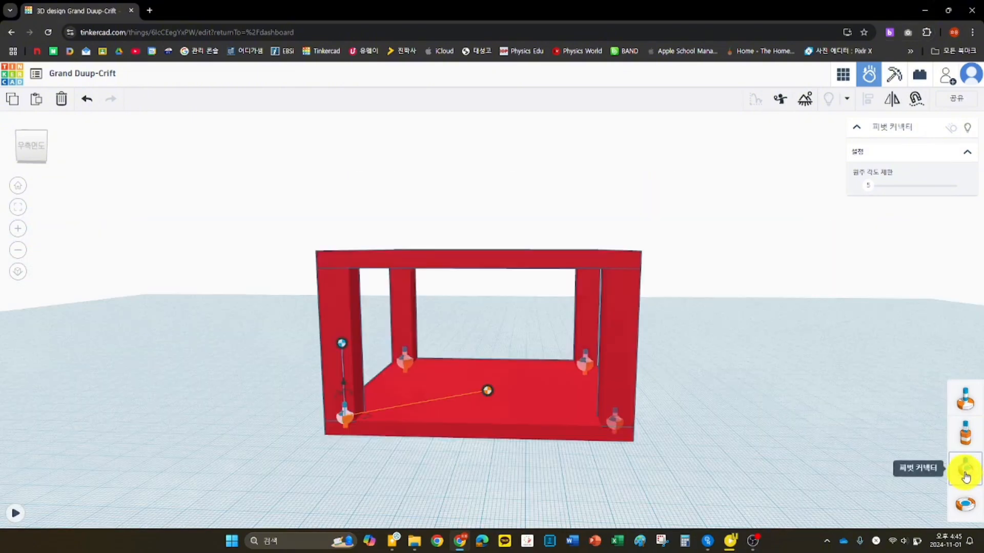
left_click(966, 476)
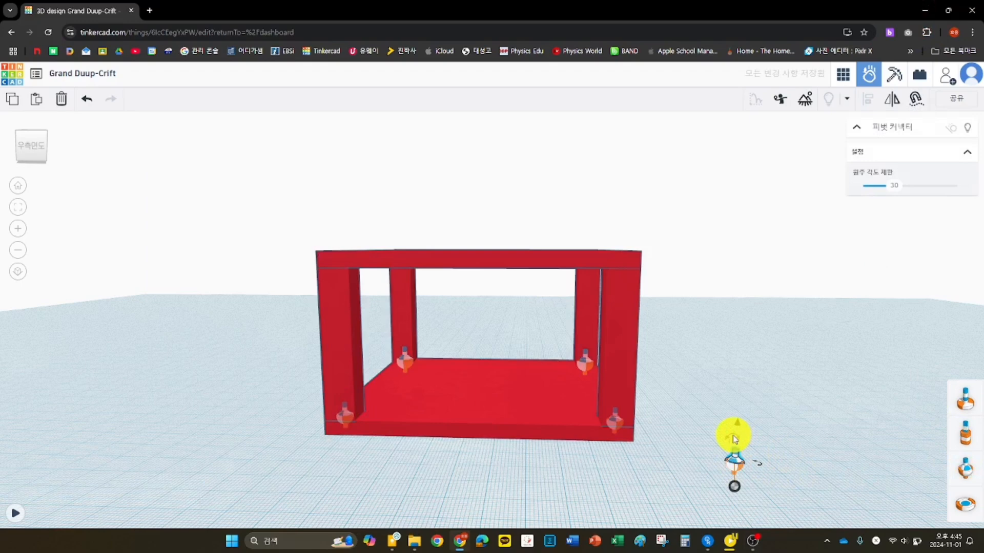
left_click_drag(735, 439, 763, 459)
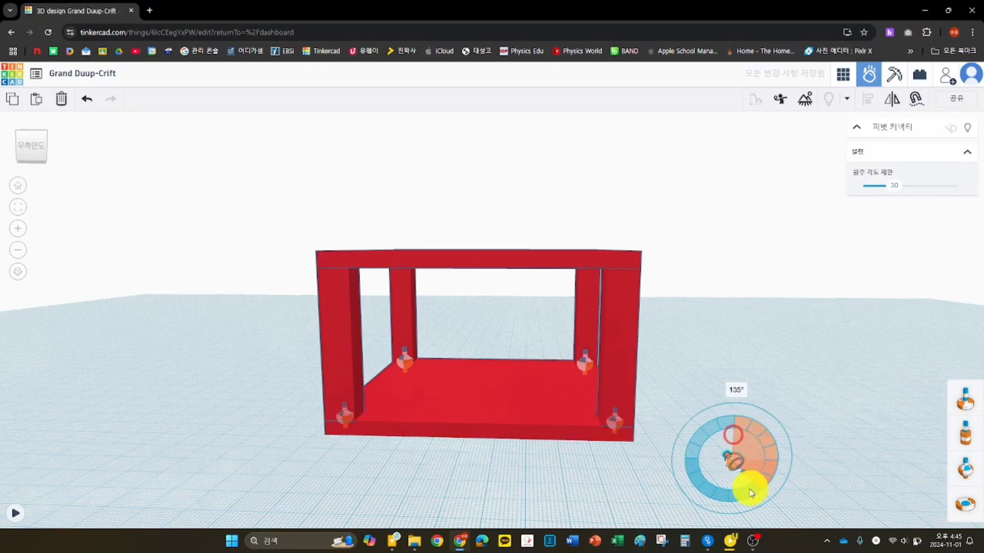
left_click_drag(750, 492, 734, 497)
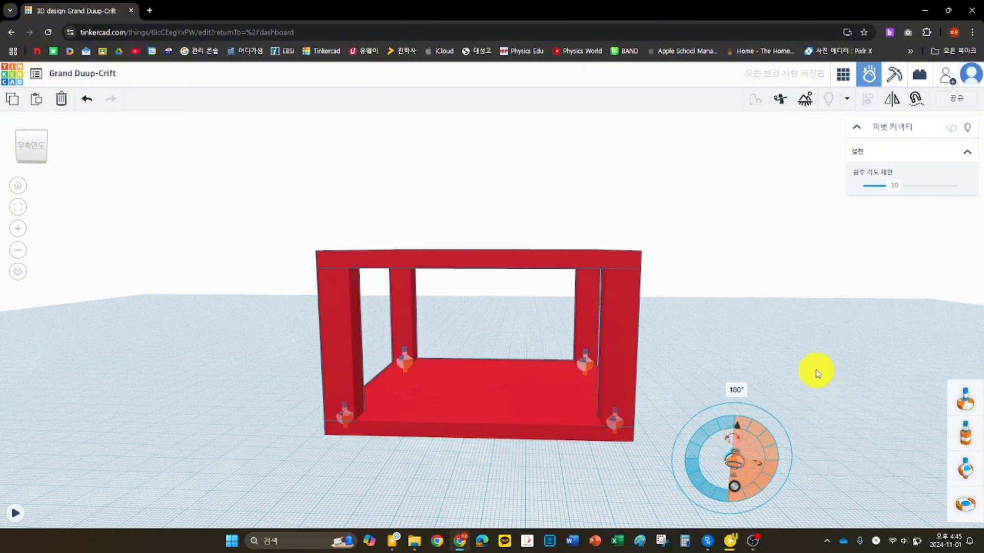
left_click(753, 342)
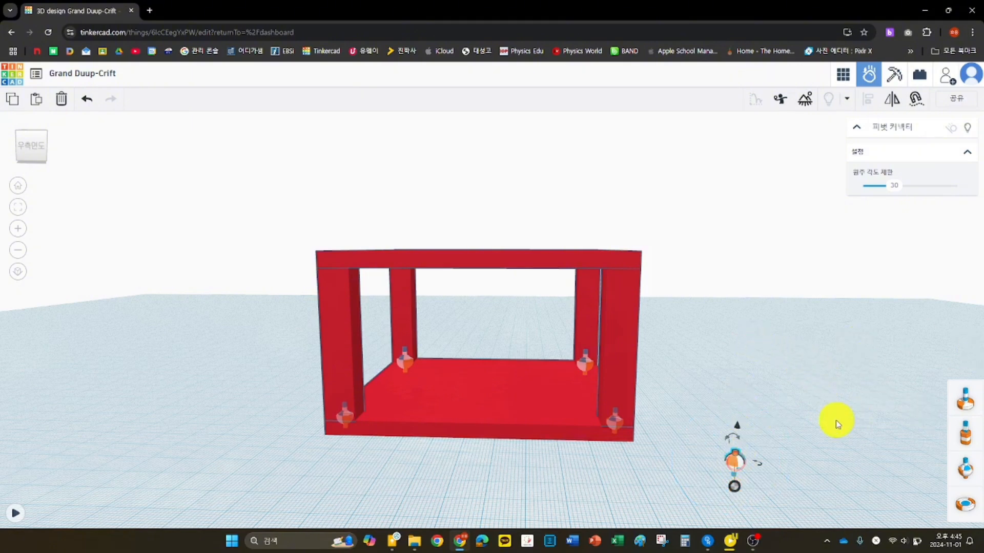
Step: Align the inverted pivot connector to the adjacent front pillar, centred on its width and depth at the upper end
left_click(627, 341, "shift")
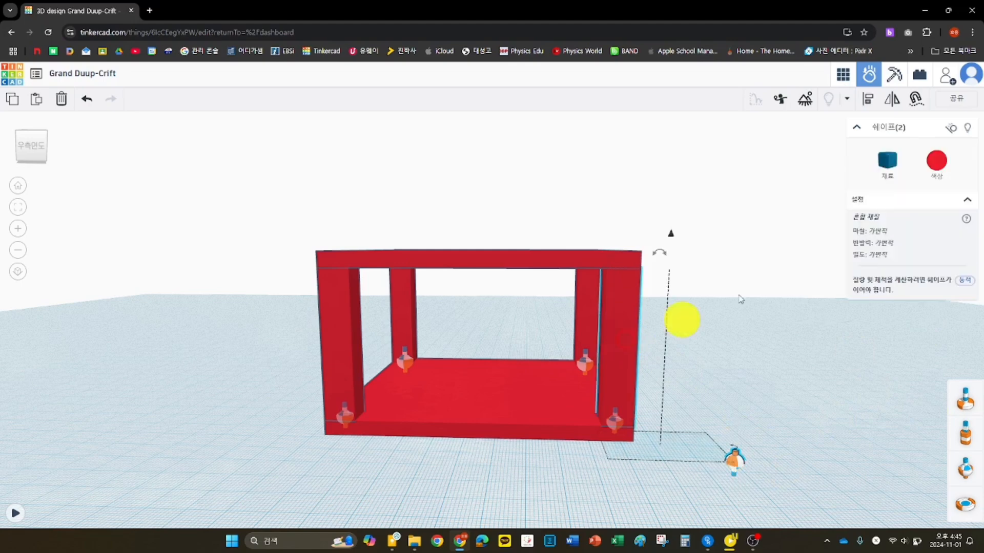
left_click(867, 101)
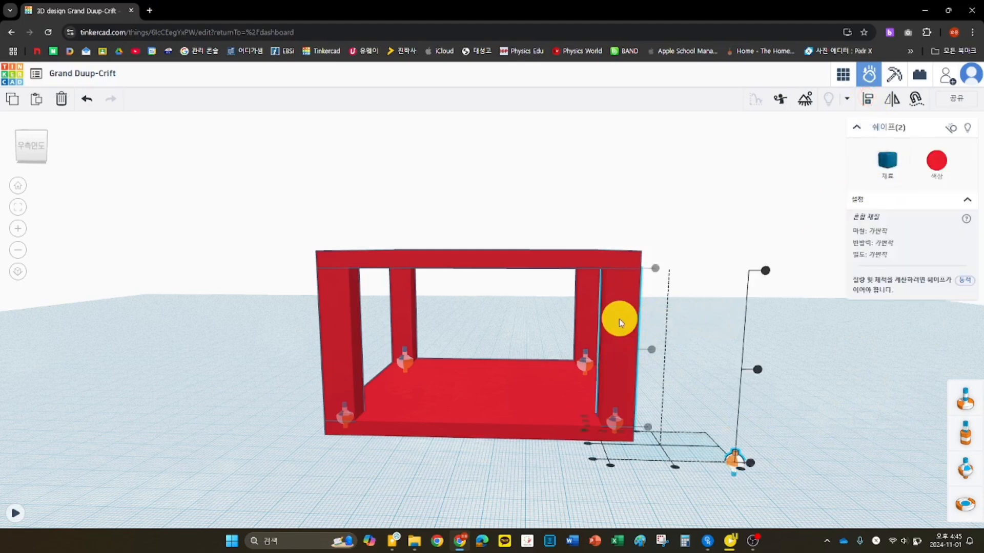
left_click(621, 435)
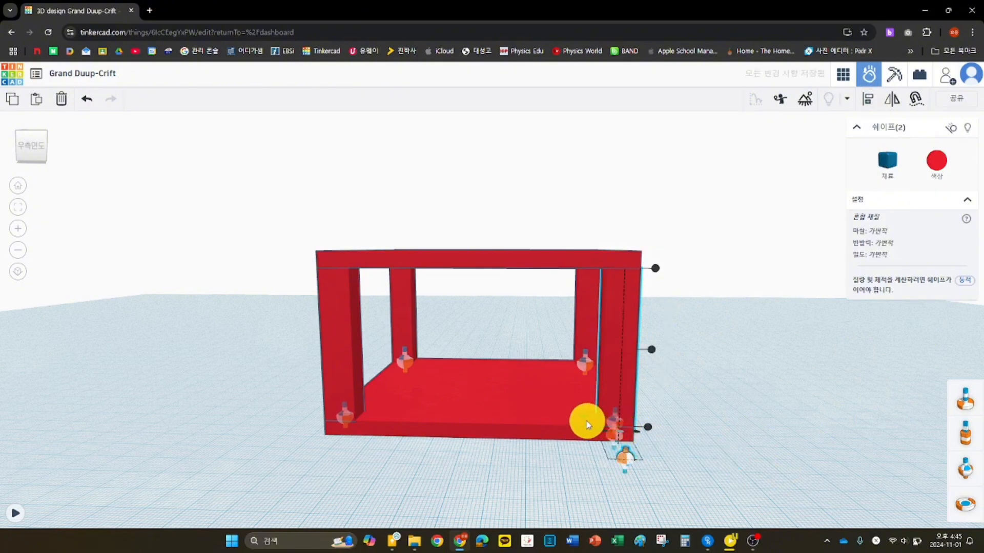
left_click(655, 269)
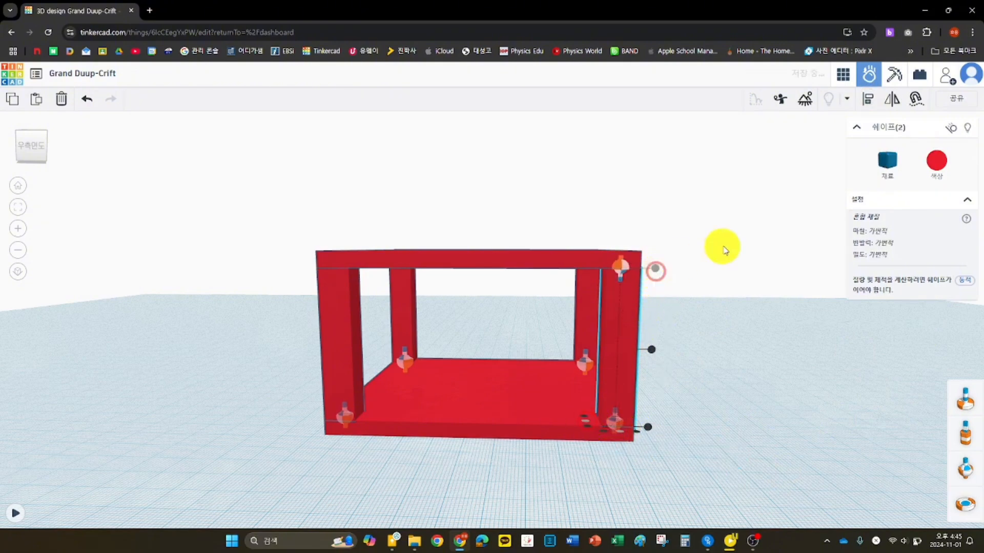
Step: Set the inverted pivot connector's angle limit to 5, then attach its orange end to the top plate and its blue end to its pillar
right_click_drag(724, 250, 659, 260)
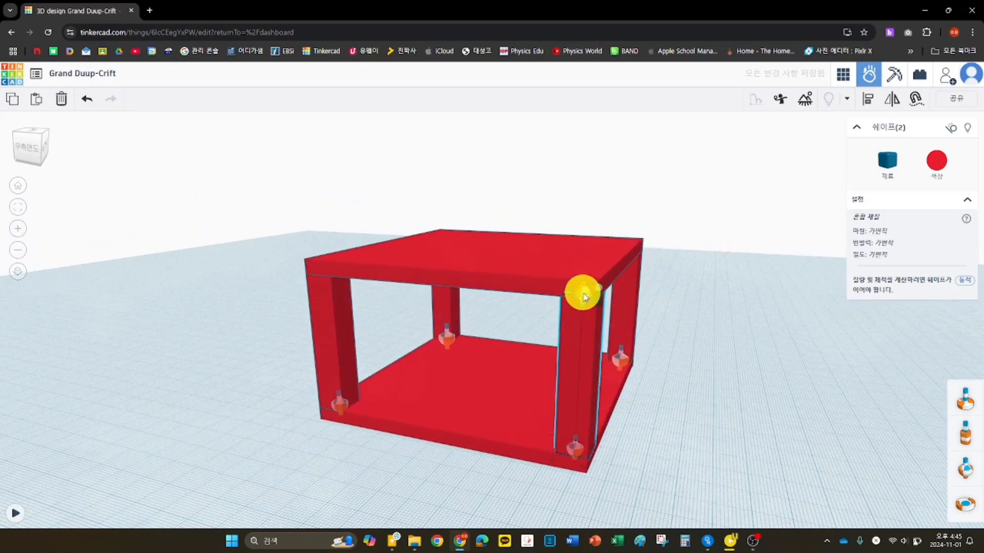
right_click(700, 327)
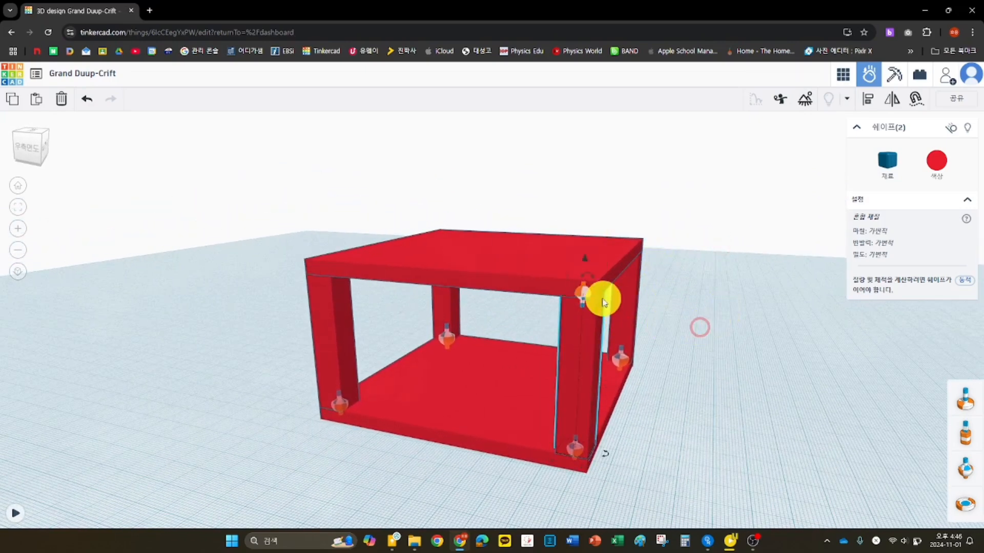
left_click(763, 327)
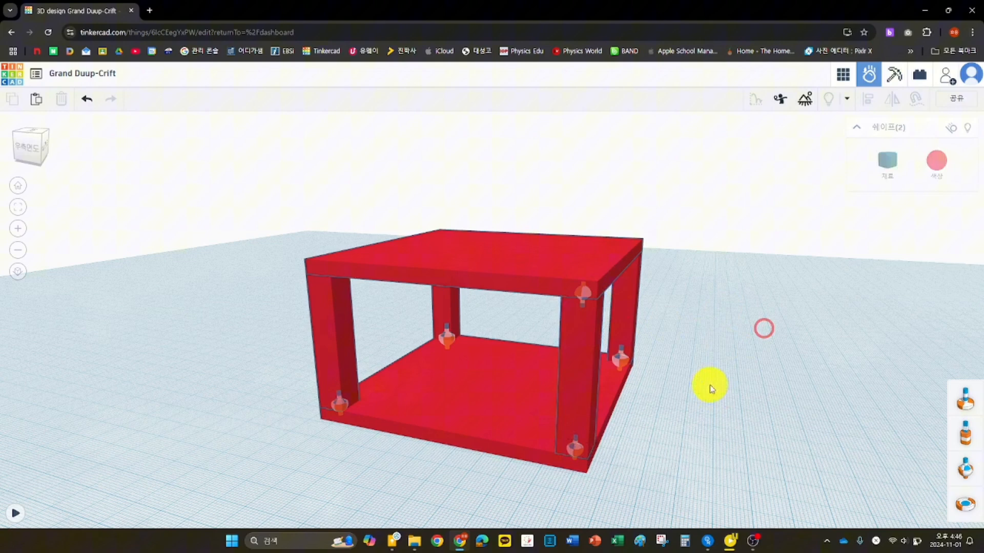
left_click(595, 299)
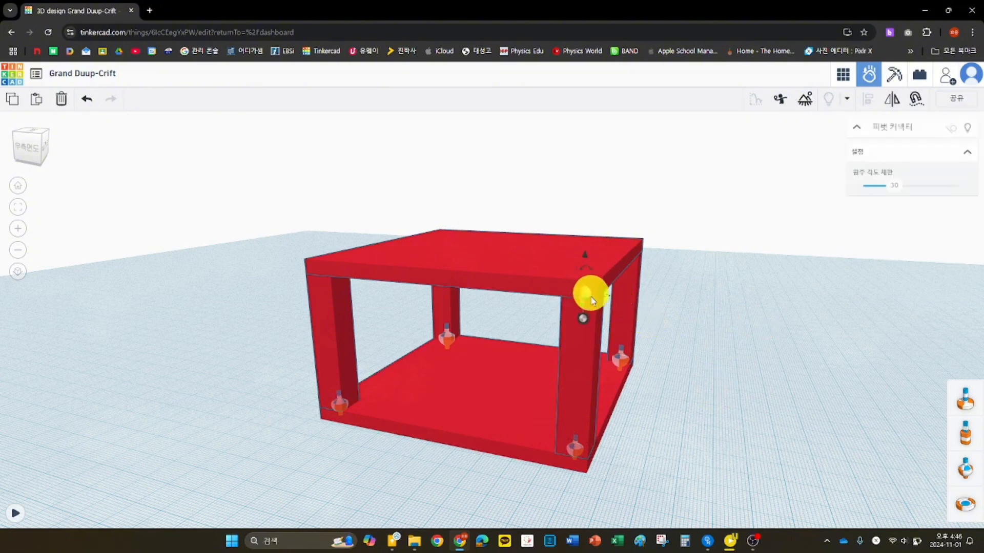
left_click(895, 186)
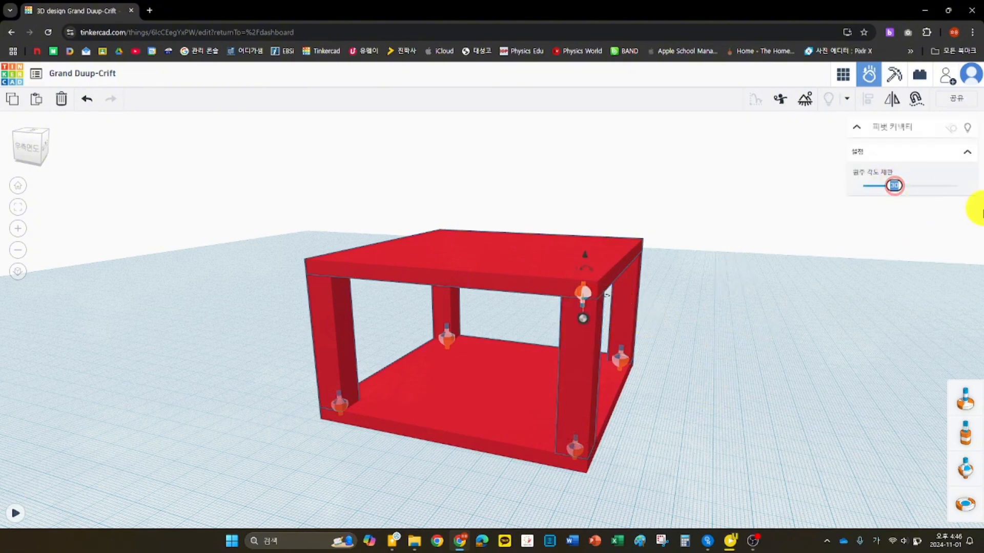
left_click(712, 251)
left_click(729, 283)
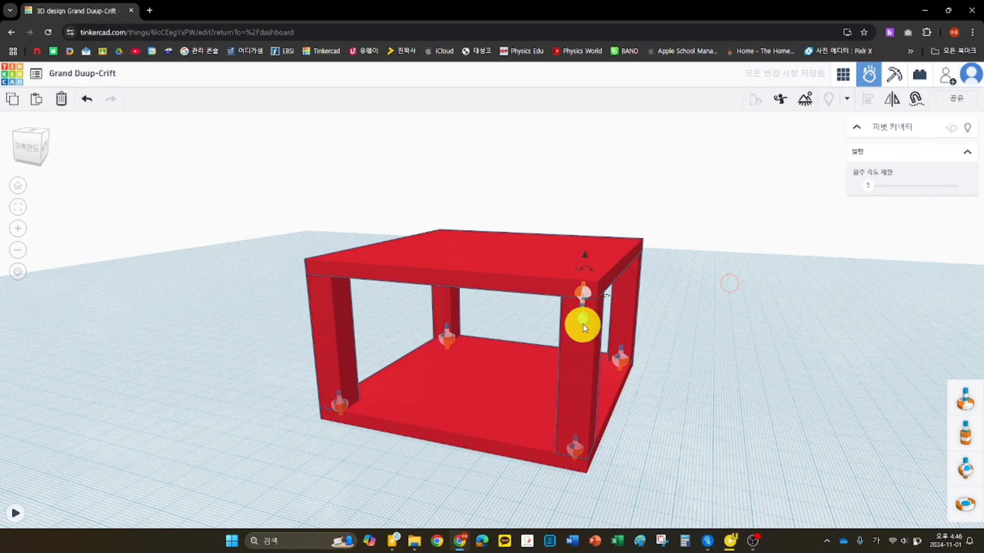
left_click(583, 298)
left_click(576, 341)
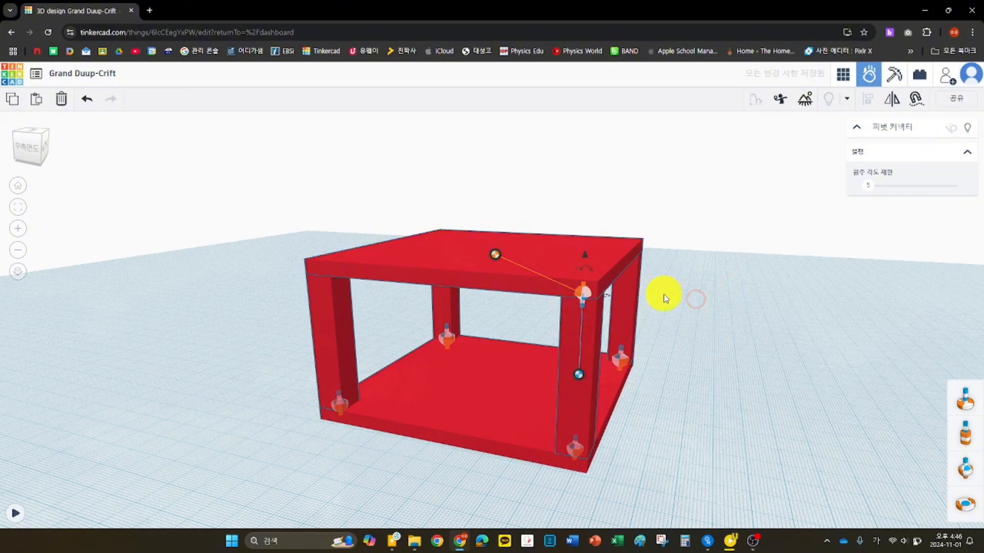
Step: Duplicate the inverted pivot connector and align the copy to the upper end of the adjacent pillar, centred on its width and depth
left_click(586, 291)
right_click_drag(804, 297, 698, 325)
left_click(692, 313)
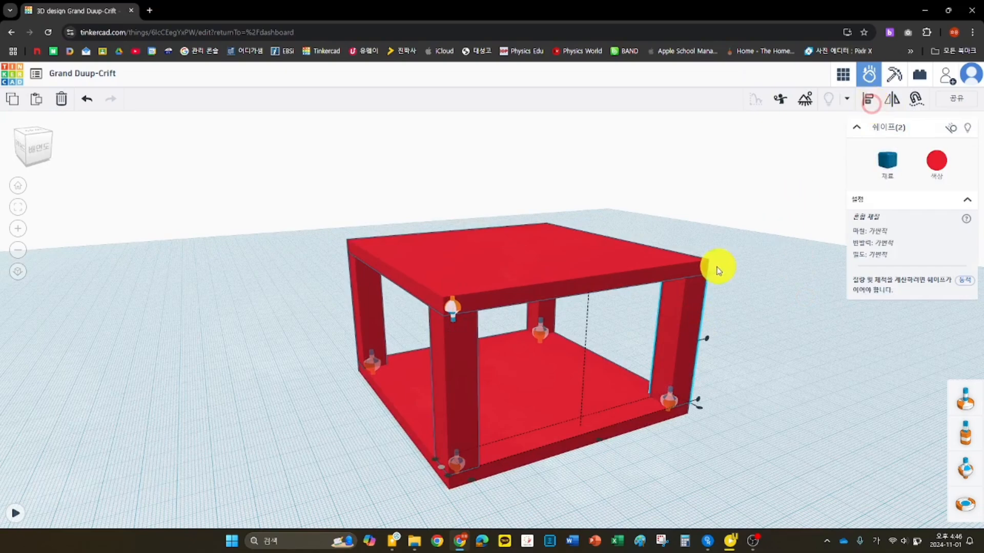
left_click(688, 312)
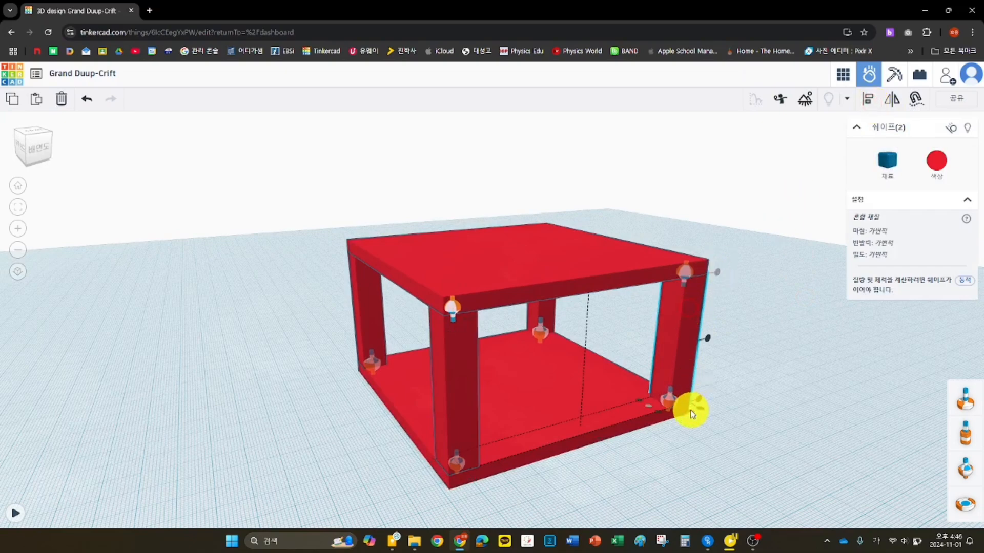
left_click(762, 323)
Step: Attach the second upper pivot connector's orange end to the top plate and its blue end to the pillar below it
right_click_drag(787, 254, 512, 314)
right_click_drag(629, 374, 549, 209)
left_click(371, 259)
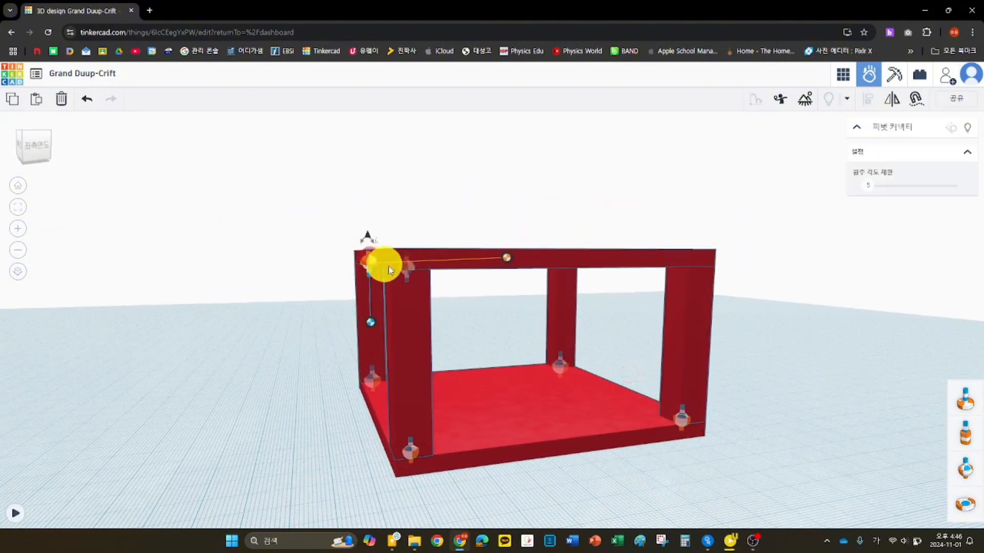
left_click(410, 269)
left_click_drag(406, 290, 482, 266)
left_click_drag(406, 290, 409, 320)
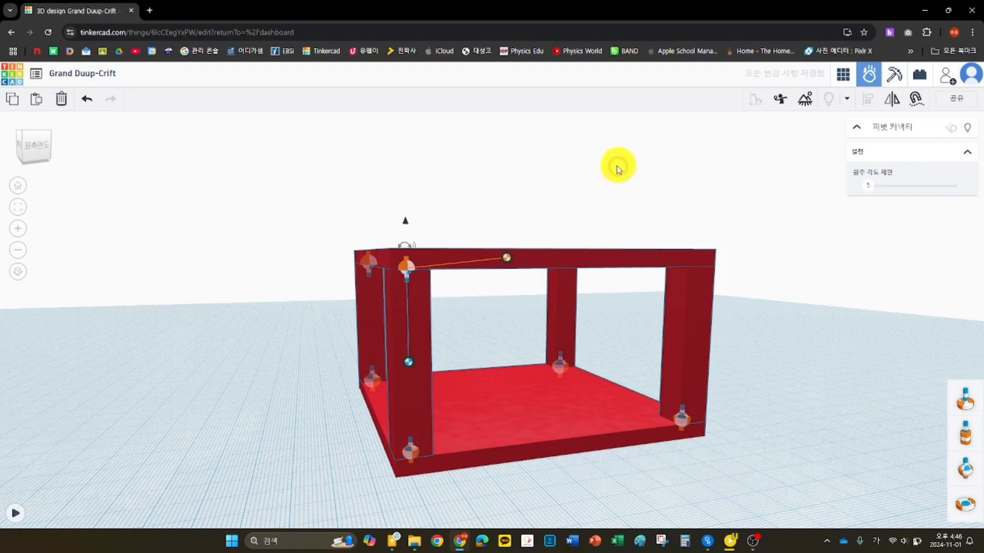
left_click(618, 167)
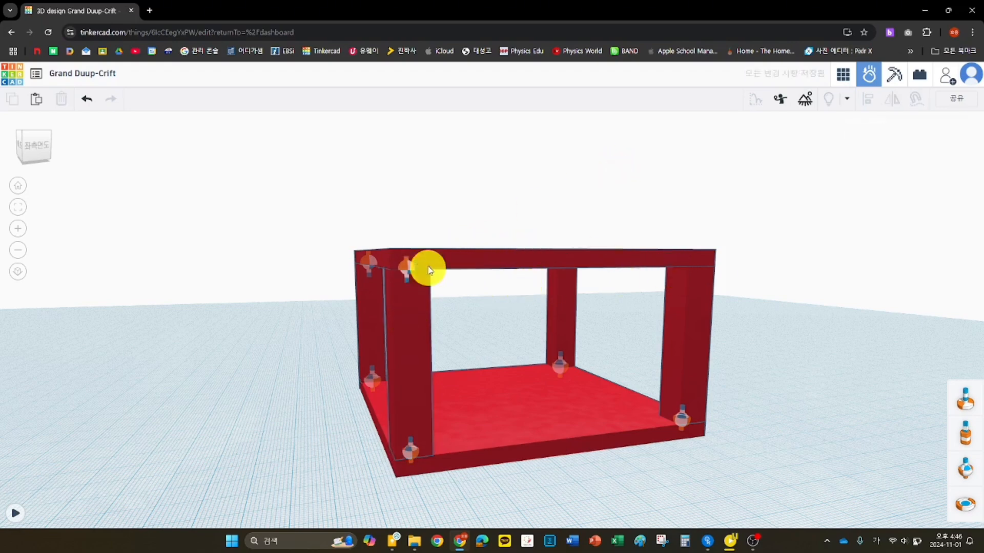
Step: Duplicate the second upper pivot connector and align the copy with the centre of the third corner pillar at its upper end
left_click(409, 269)
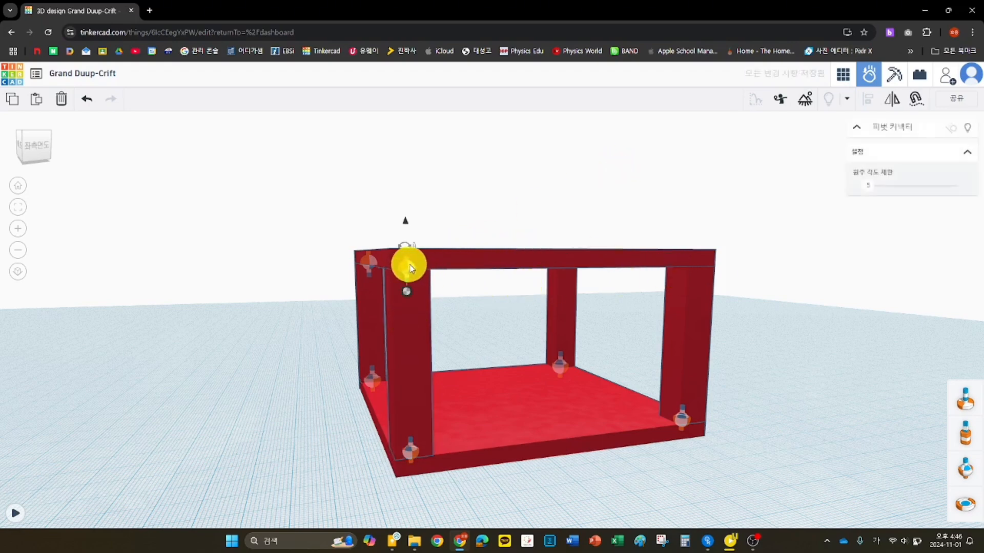
left_click(693, 327)
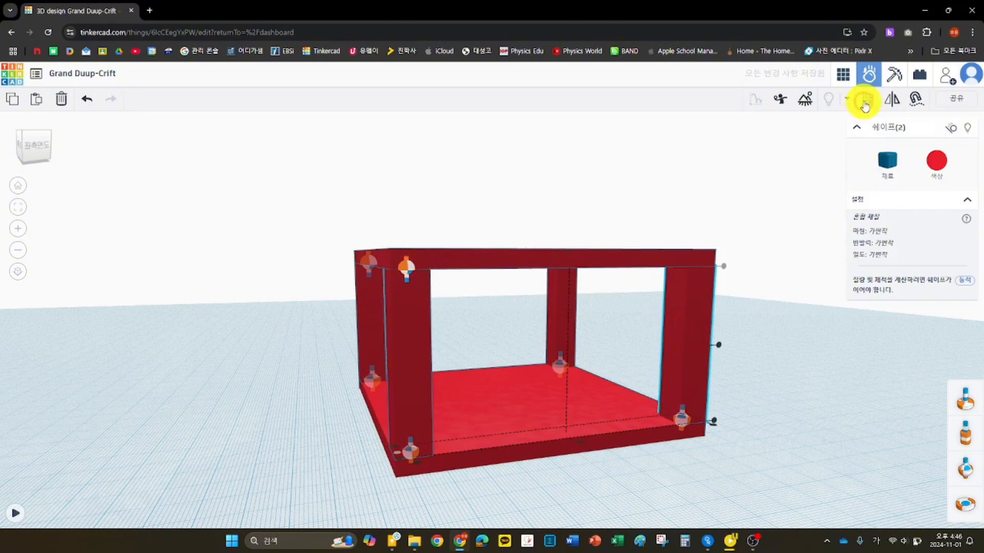
left_click(679, 359)
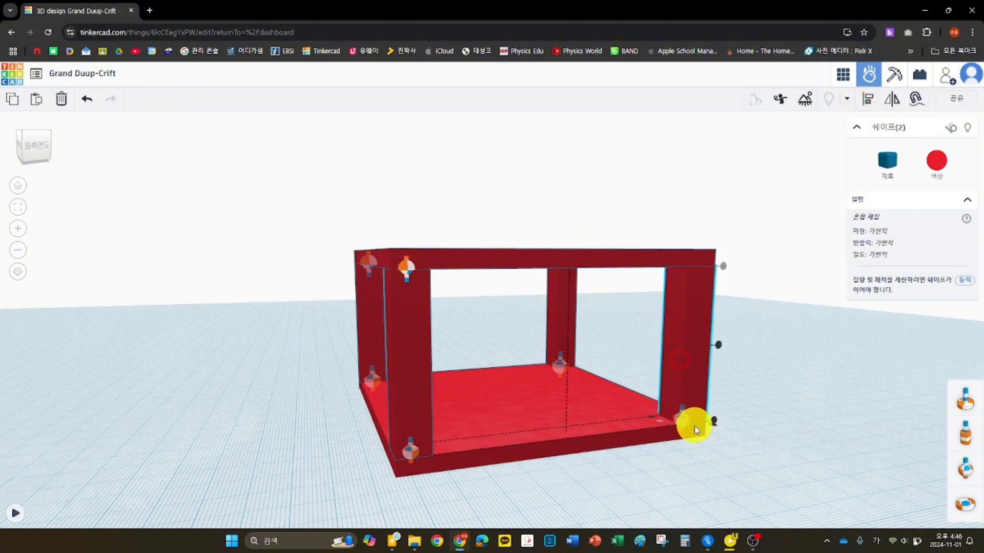
right_click_drag(754, 408, 701, 450)
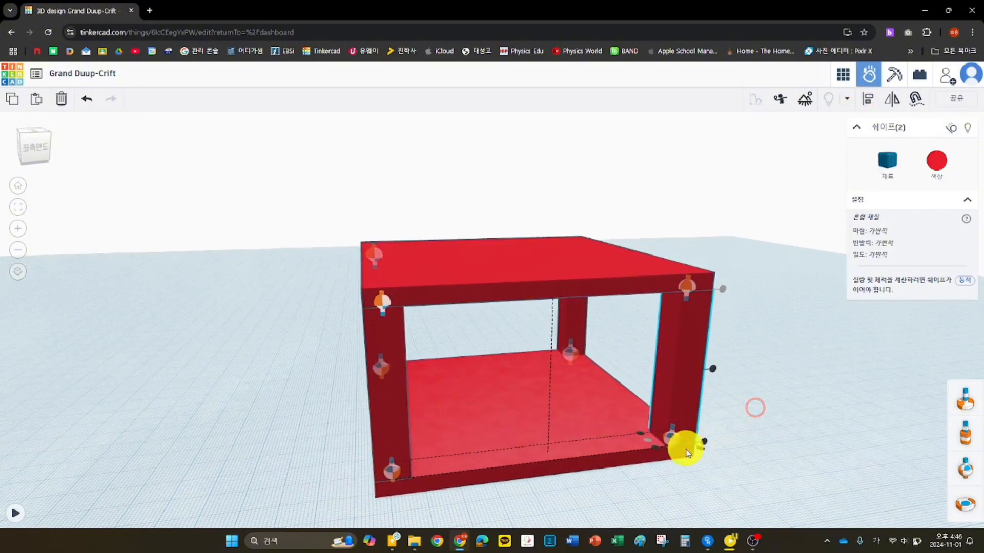
left_click(830, 358)
Step: Link the third upper pivot connector with its orange end on the top plate and its blue end on its own pillar
right_click_drag(784, 362, 553, 370)
left_click(431, 335)
mouse_move(428, 366)
left_mouse_down()
mouse_move(511, 300)
mouse_move(434, 350)
mouse_move(433, 392)
left_mouse_up()
left_click(774, 425)
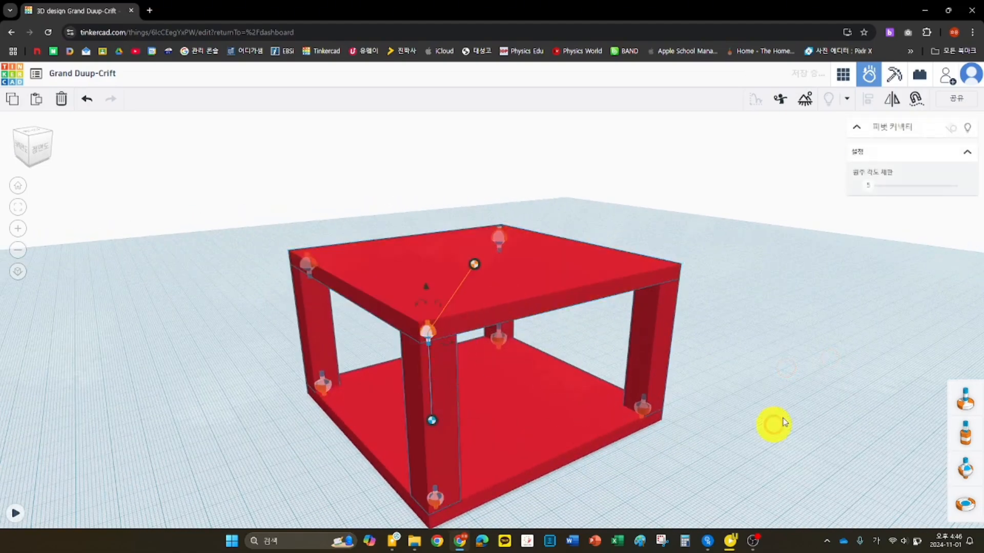
Step: Duplicate the third upper pivot connector and align the copy to the centred upper end of the fourth corner pillar
left_click(782, 327)
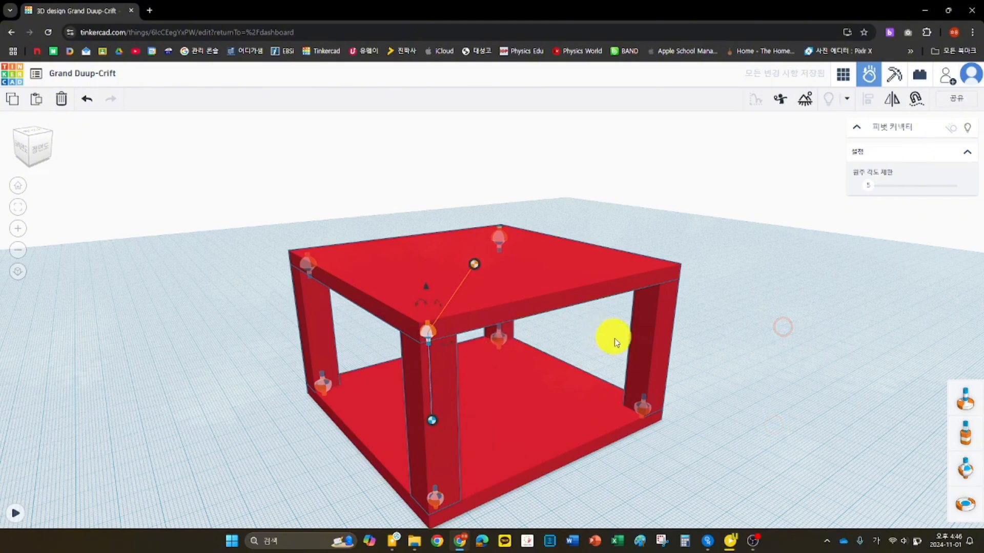
left_click(658, 334)
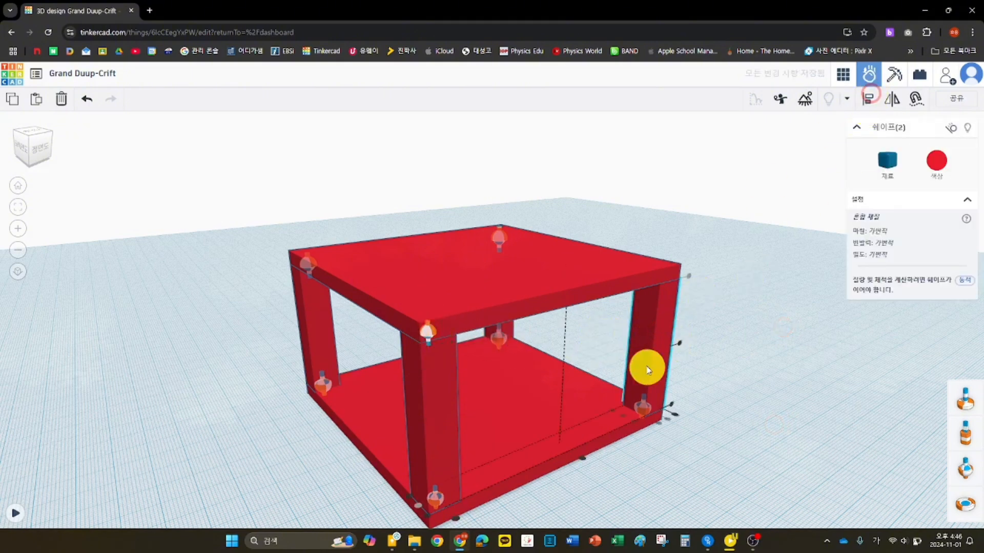
left_click(644, 345)
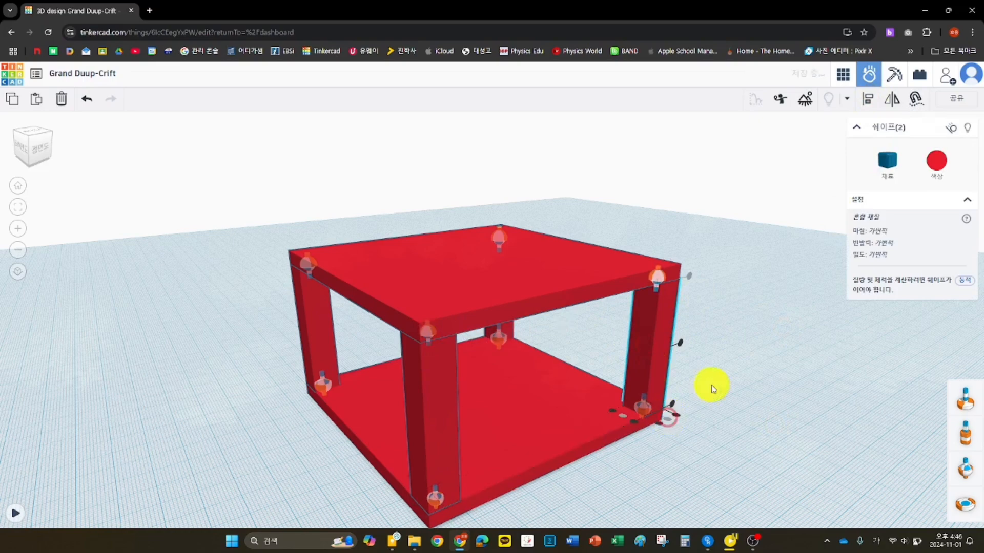
Step: Attach the fourth upper pivot connector's orange end to the top plate and its blue end to the last pillar
right_click_drag(753, 340, 514, 328)
right_click(766, 363)
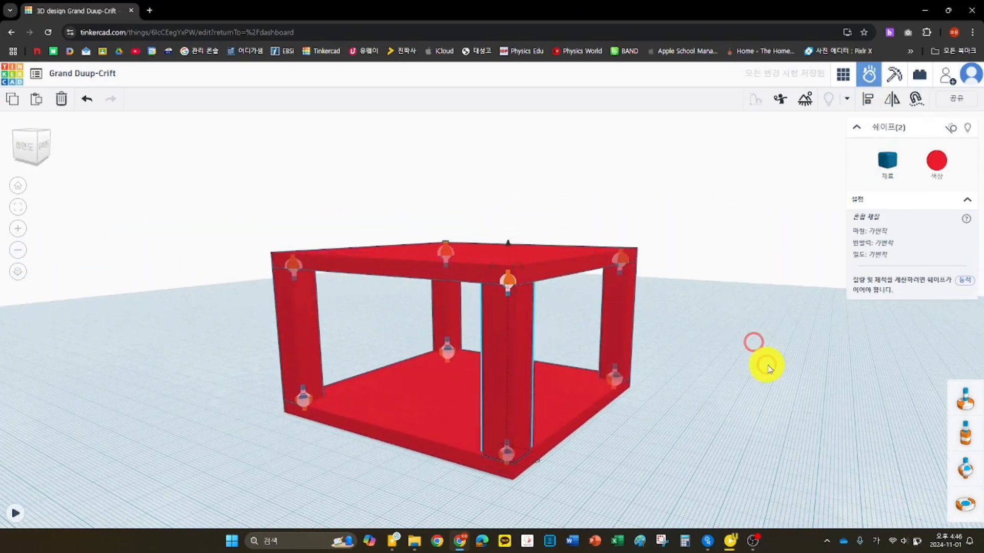
right_click_drag(729, 319, 755, 355)
left_click(746, 325)
left_click(562, 296)
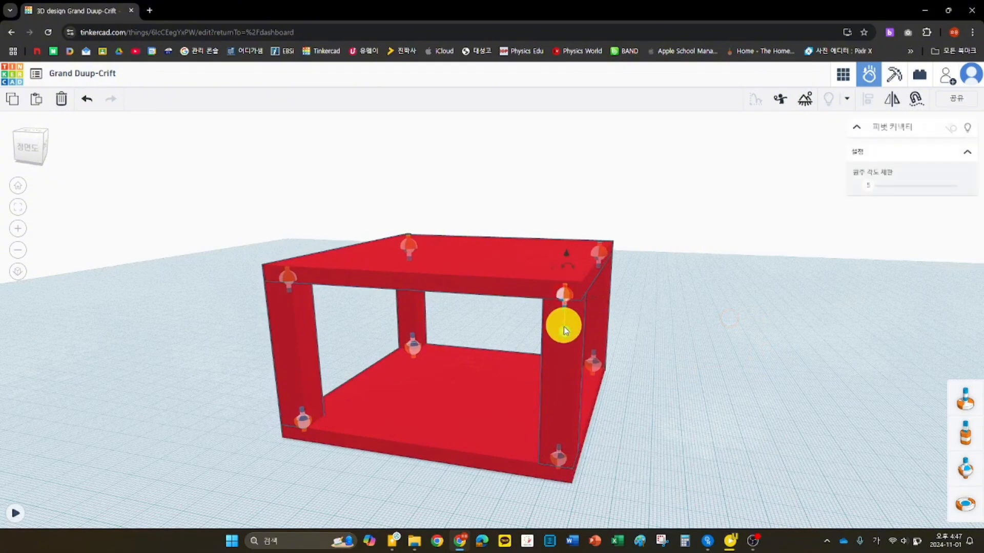
left_click_drag(564, 329, 500, 267)
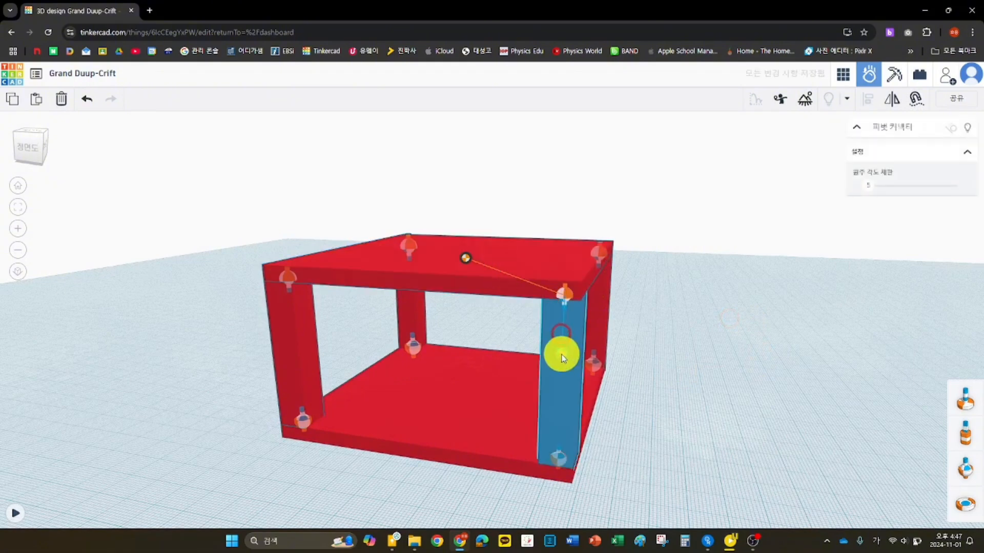
right_click_drag(679, 366, 739, 349)
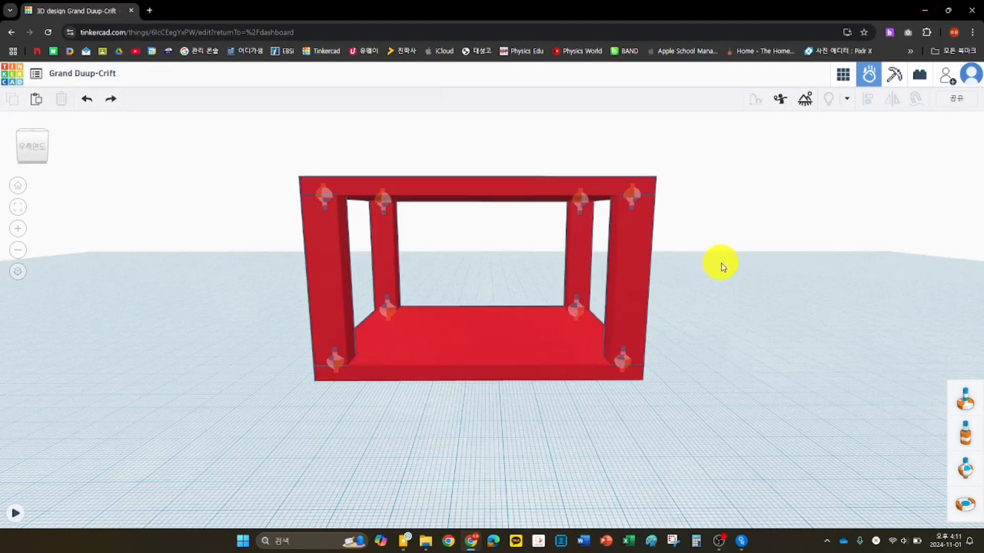
Step: Switch to the 3D design workspace and select the whole frame with its connectors, excluding the base plate
left_click(844, 77)
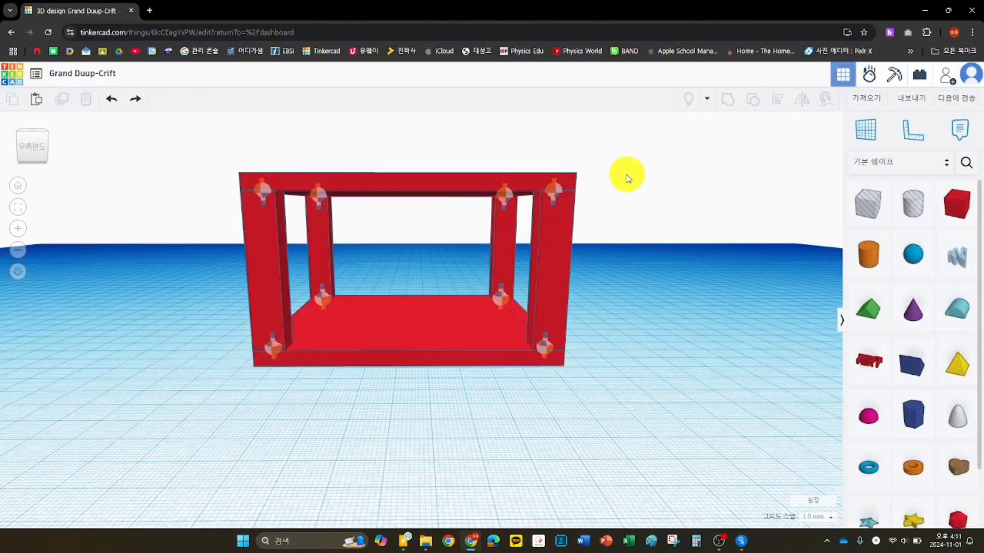
mouse_move(630, 161)
right_mouse_down()
mouse_move(617, 189)
mouse_move(648, 165)
right_mouse_up()
left_click_drag(649, 163, 210, 444)
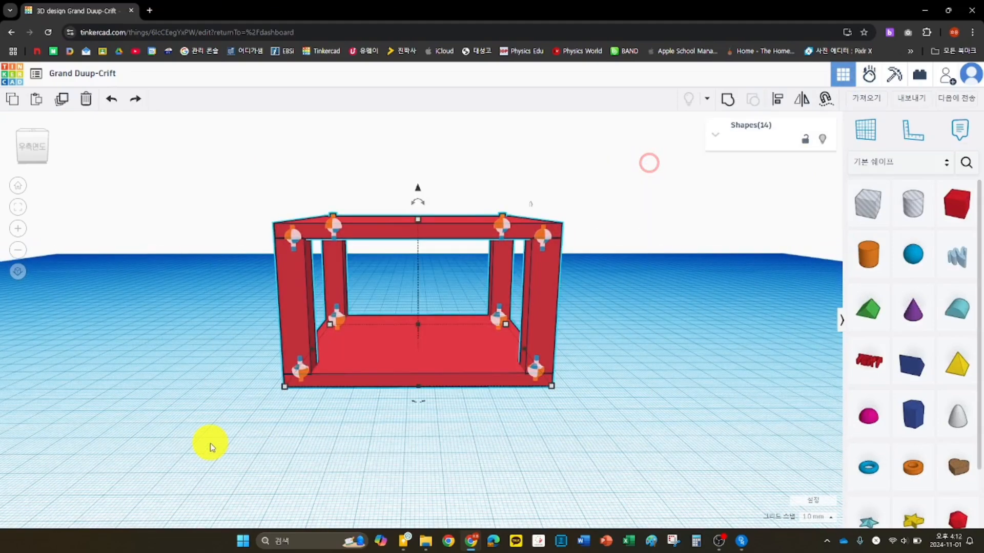
left_click(444, 352, "shift")
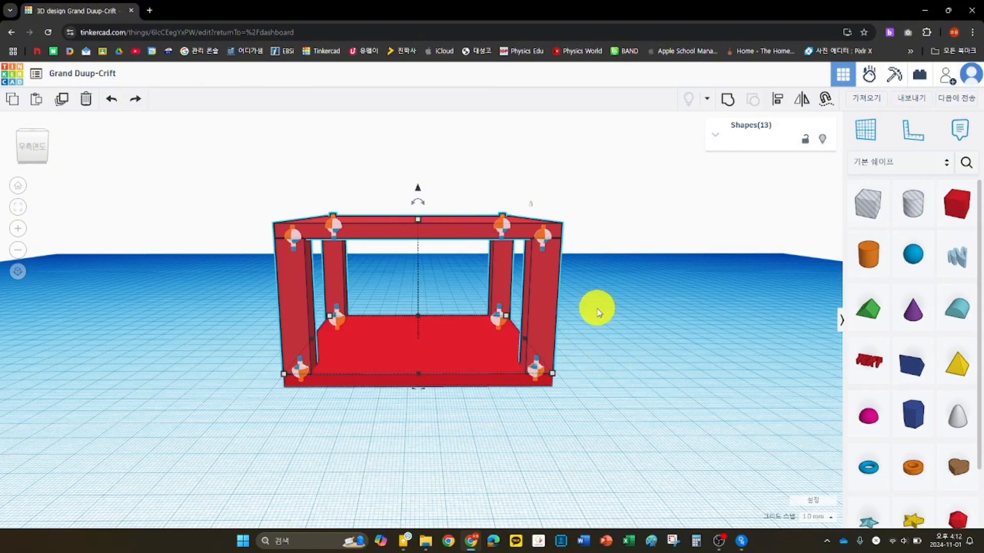
Step: Duplicate the selected pillars, connectors and top plate, and raise the copy until its pillars stand on the existing top plate as a second storey
key("ctrl+d")
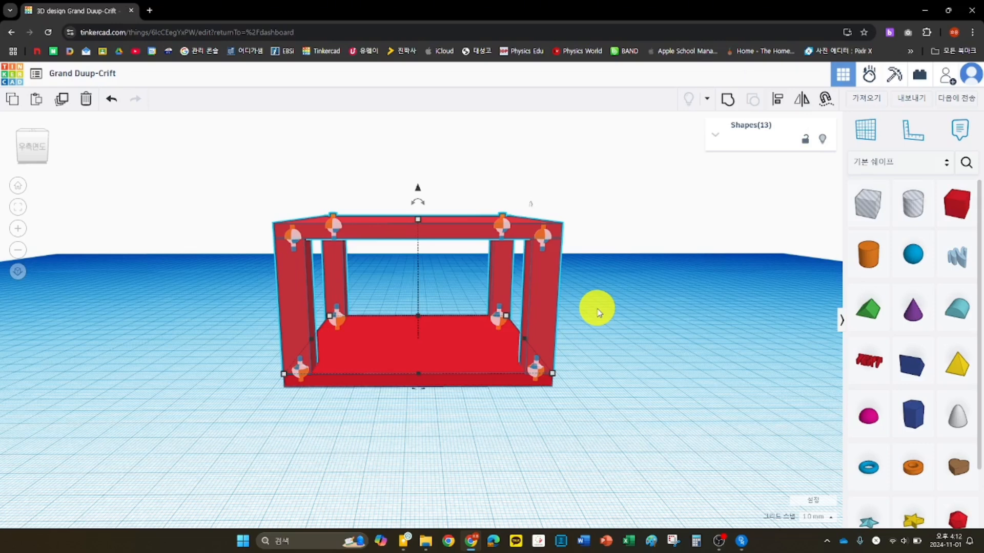
key("ctrl+Up")
key("ctrl+Up")
key("ctrl+Up")
key("ctrl+Up")
key("ctrl+Up")
key("ctrl+Up")
key("ctrl+Up")
key("ctrl+Up")
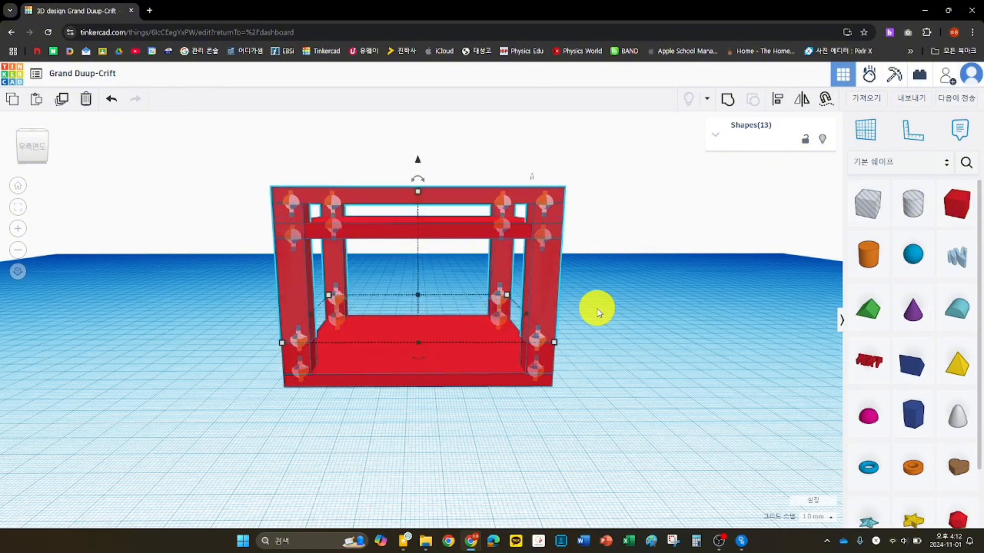
key("ctrl+Up")
key("ctrl+Up")
key("ctrl+Up")
key("ctrl+Up")
key("ctrl+Up")
key("ctrl+Up")
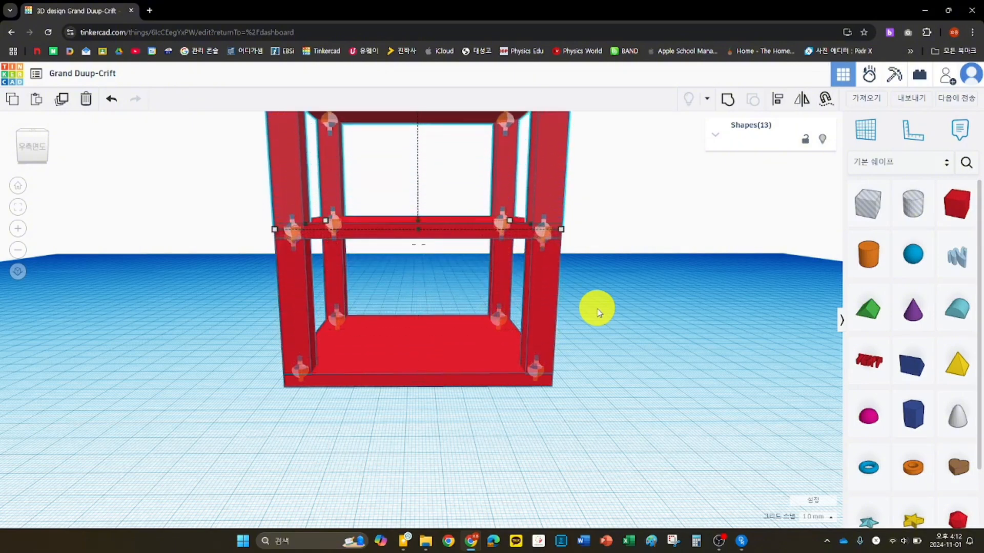
key("ctrl+Up")
key("ctrl+Up")
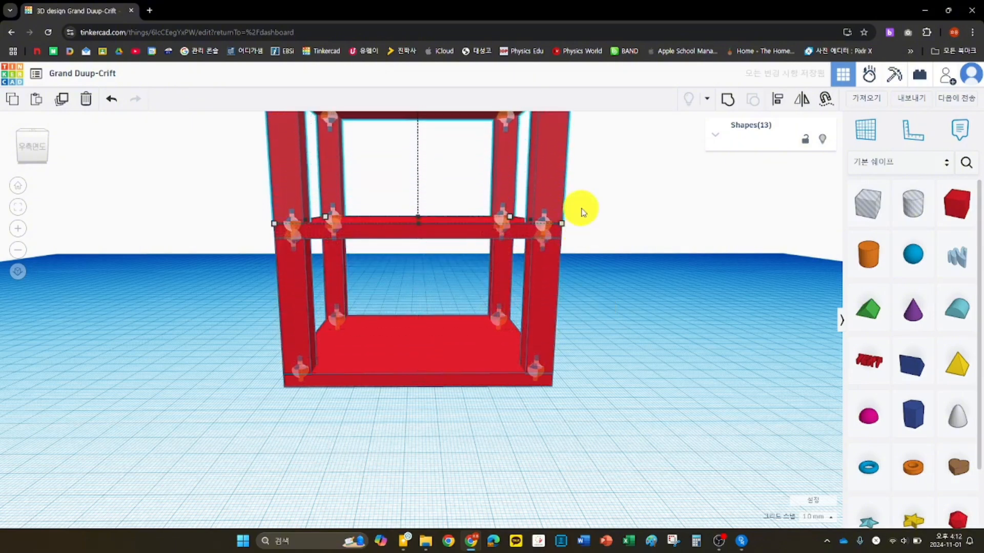
scroll(582, 204, "up", 4)
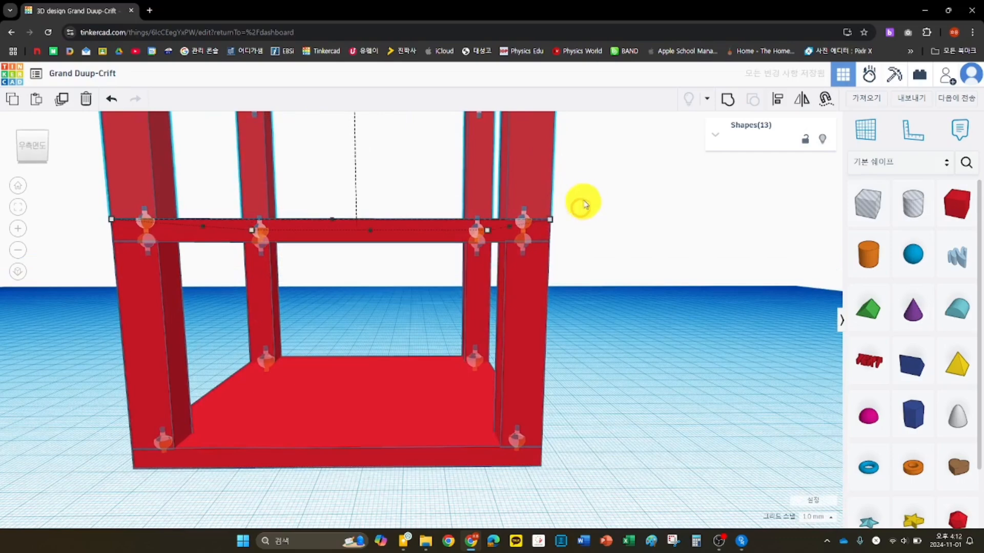
left_click(581, 207)
right_click_drag(604, 182, 668, 305)
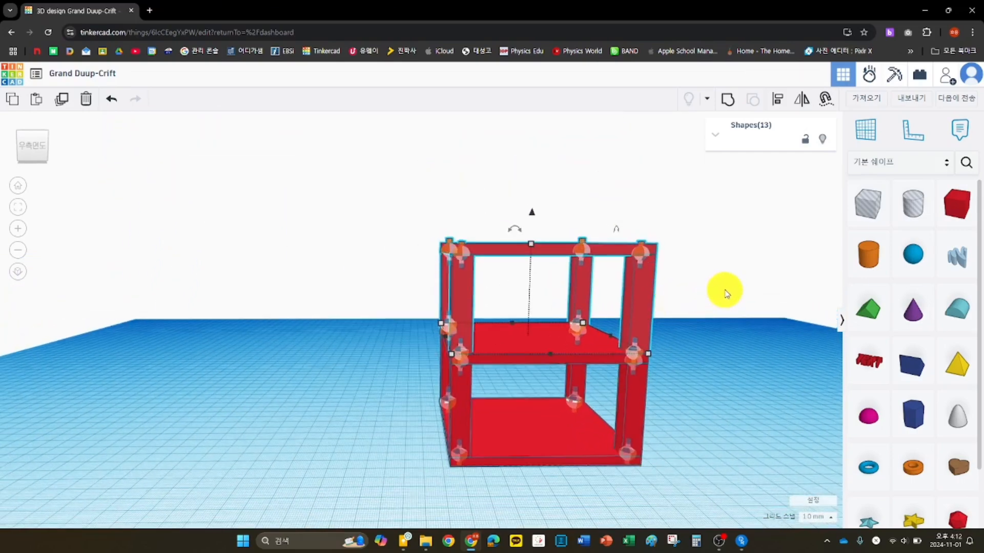
Step: Repeat the duplication to stack a third storey of pillars, connectors and plate on top of the second
right_click_drag(724, 290, 625, 270)
right_click_drag(696, 240, 633, 273)
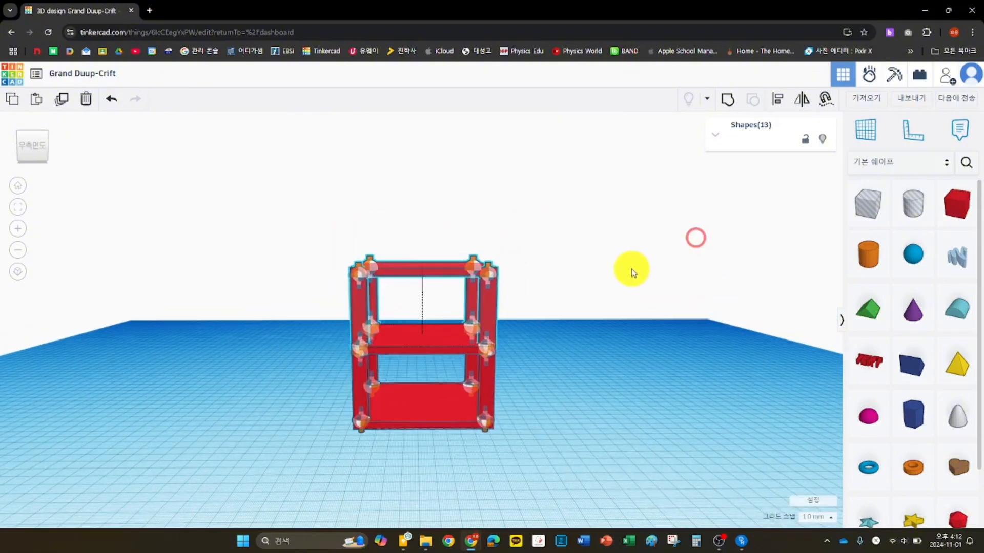
key("ctrl+z")
right_click_drag(619, 229, 582, 261)
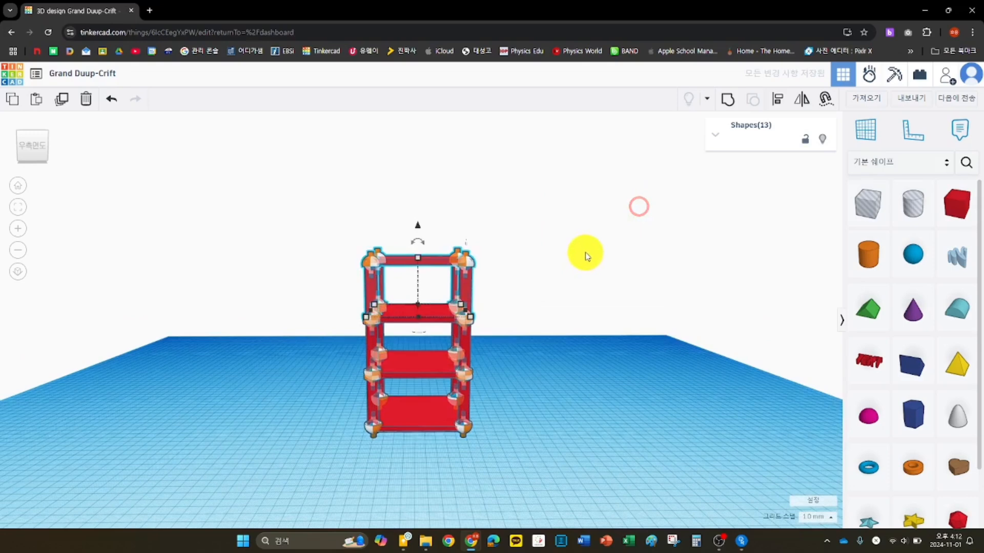
Step: Repeat the storey duplication upward until the tower has six storeys above the base plate
key("ctrl+d")
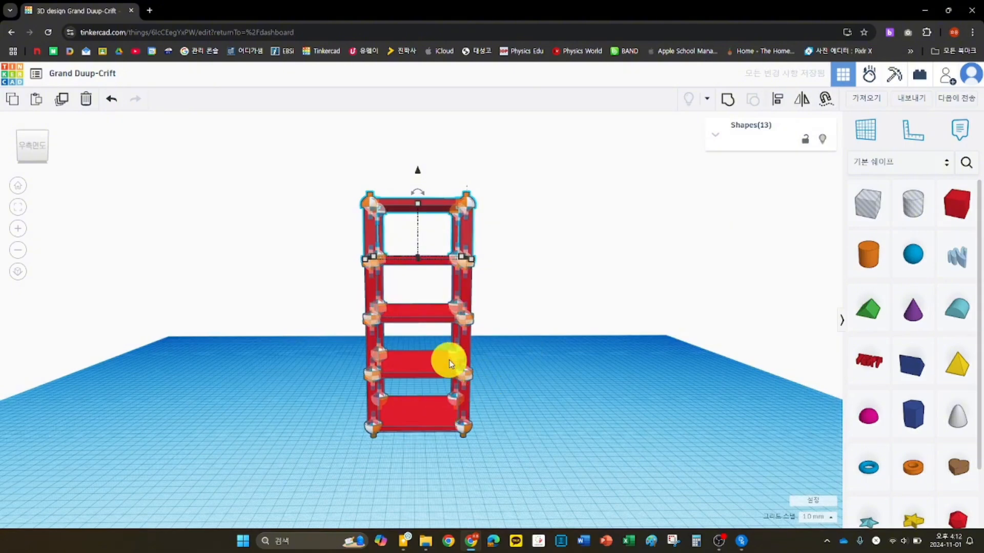
key("ctrl+Up")
key("ctrl+Up")
key("ctrl+Up")
key("ctrl+Up")
key("ctrl+Up")
key("ctrl+Up")
key("ctrl+Up")
key("ctrl+Up")
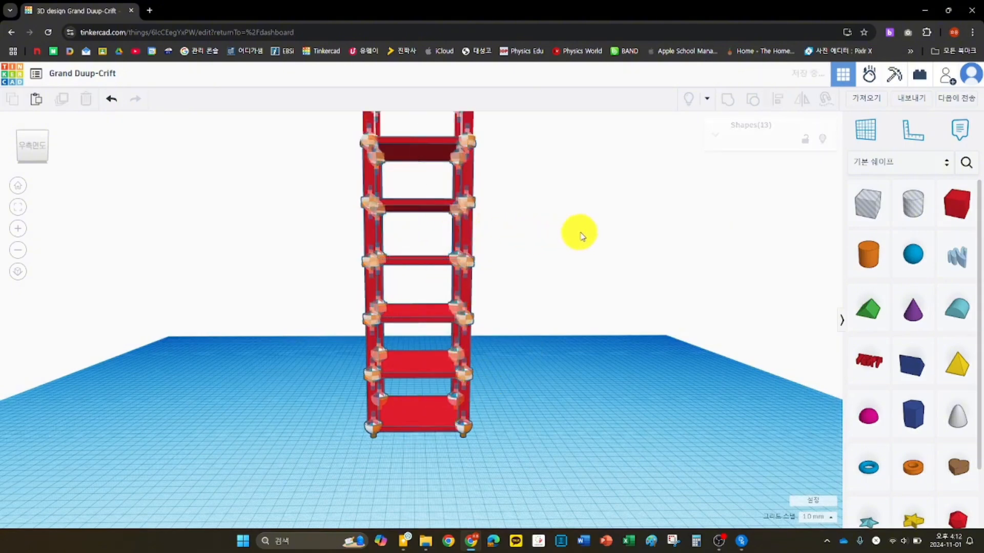
scroll(625, 192, "down", 2)
middle_click_drag(625, 191, 593, 252)
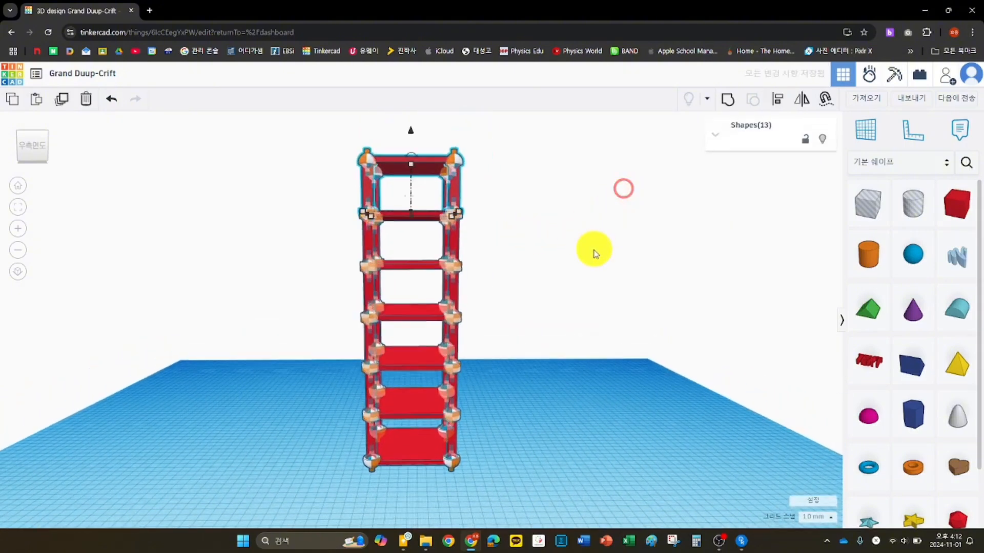
right_click_drag(547, 261, 548, 281)
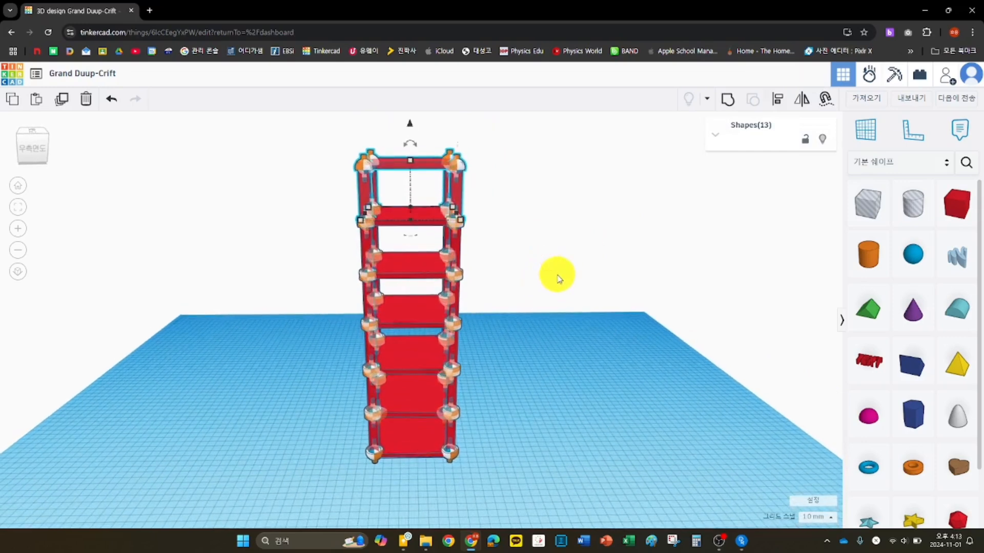
Step: Reattach the orange ends of the second storey's four lower pivot connectors from the base plate to the first plate above it
scroll(517, 291, "up", 1)
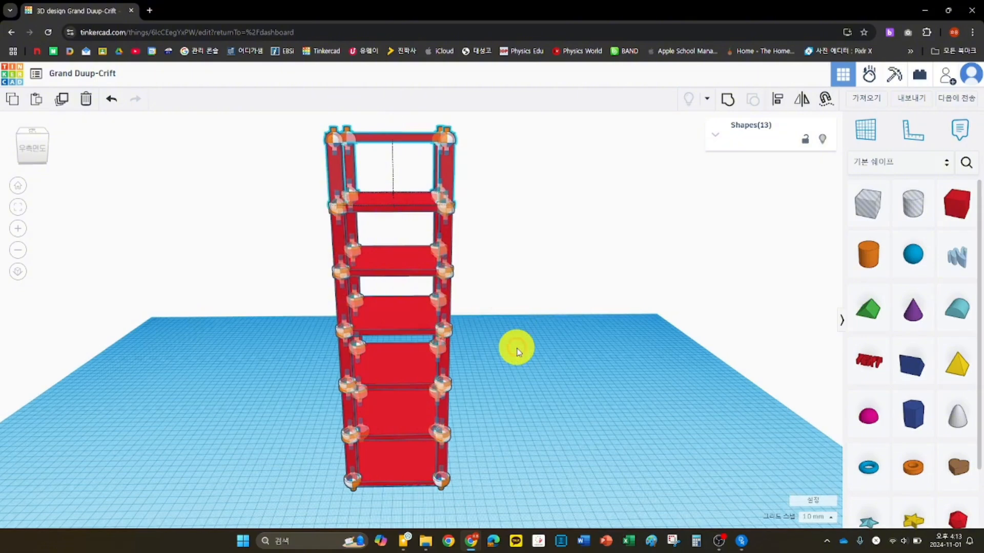
right_click_drag(517, 349, 599, 246)
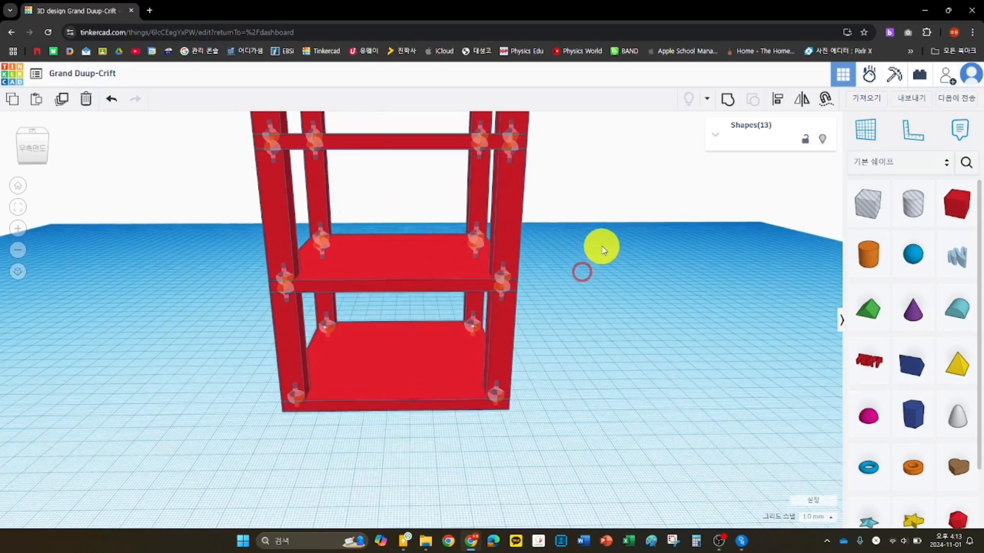
left_click(507, 277)
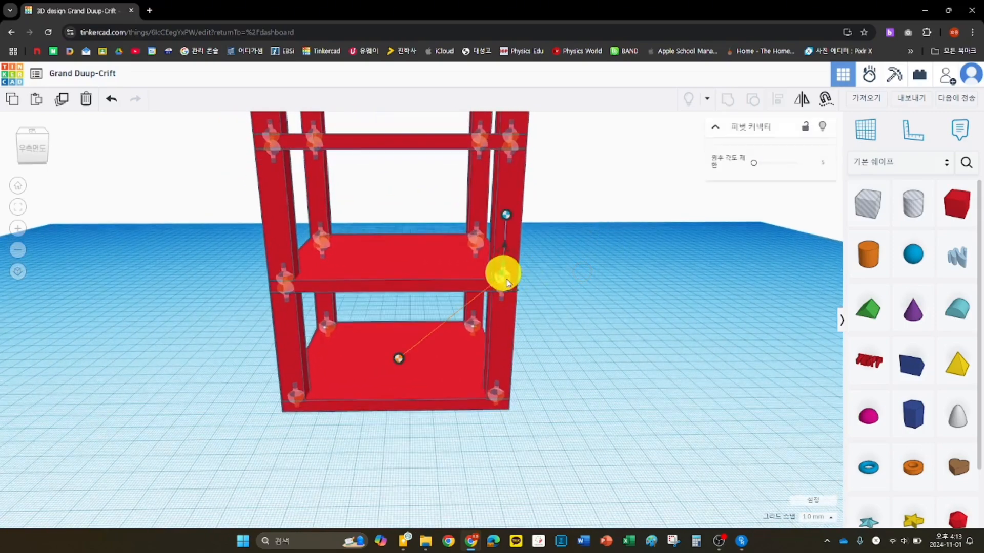
left_click(402, 360)
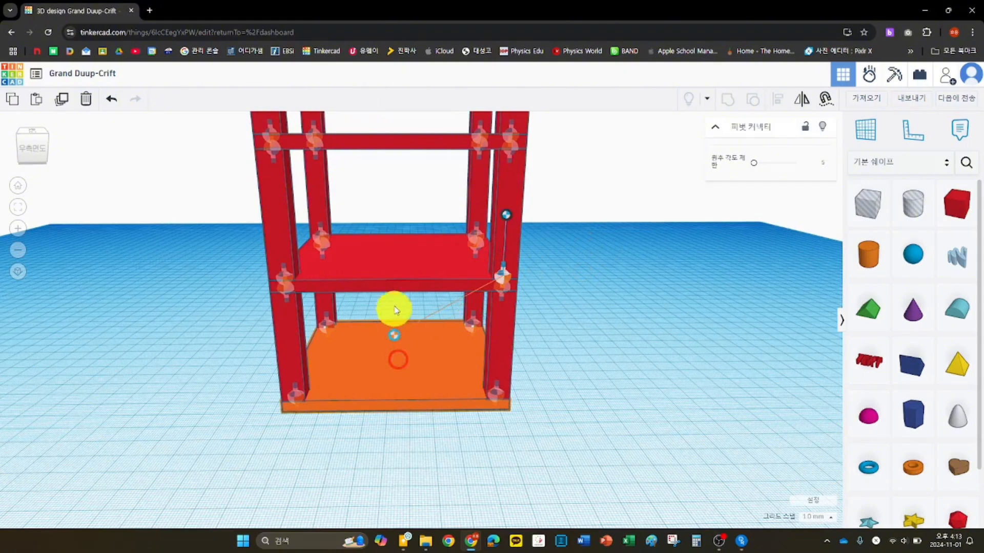
left_click(400, 286)
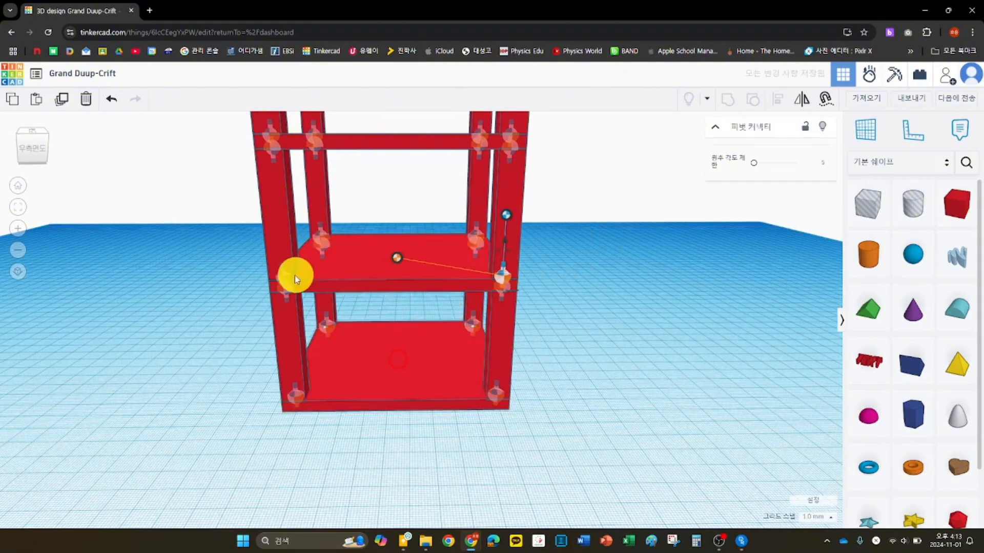
left_click(276, 276)
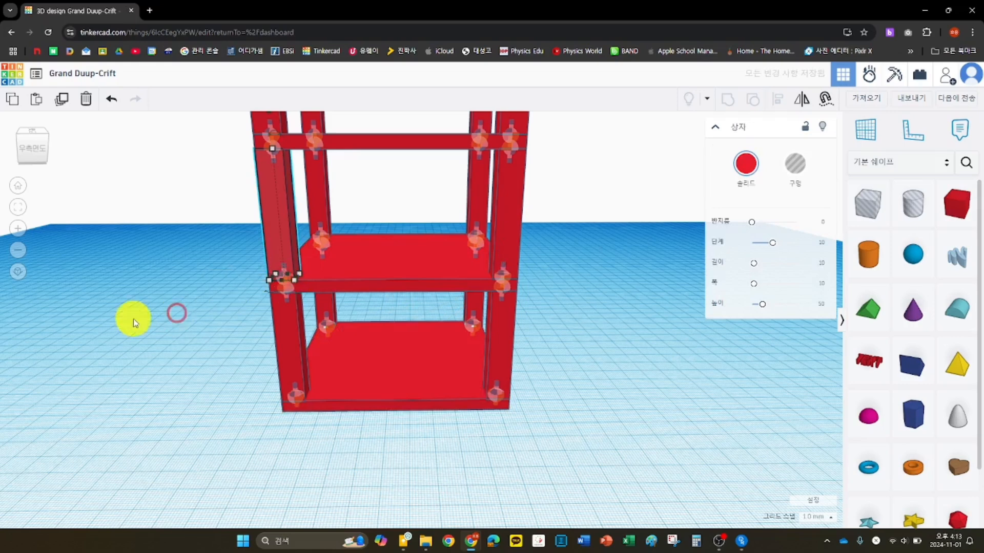
left_click(322, 238)
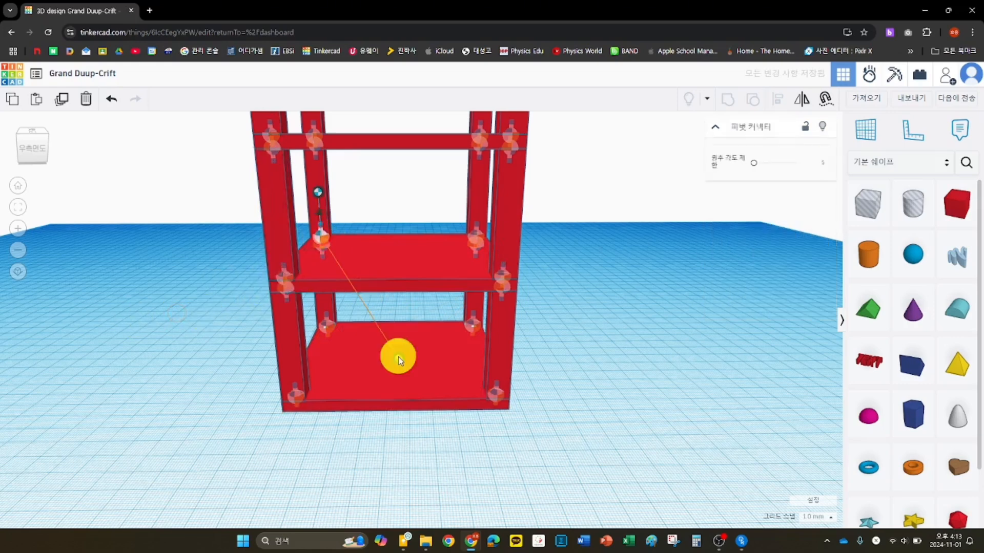
left_click(400, 361)
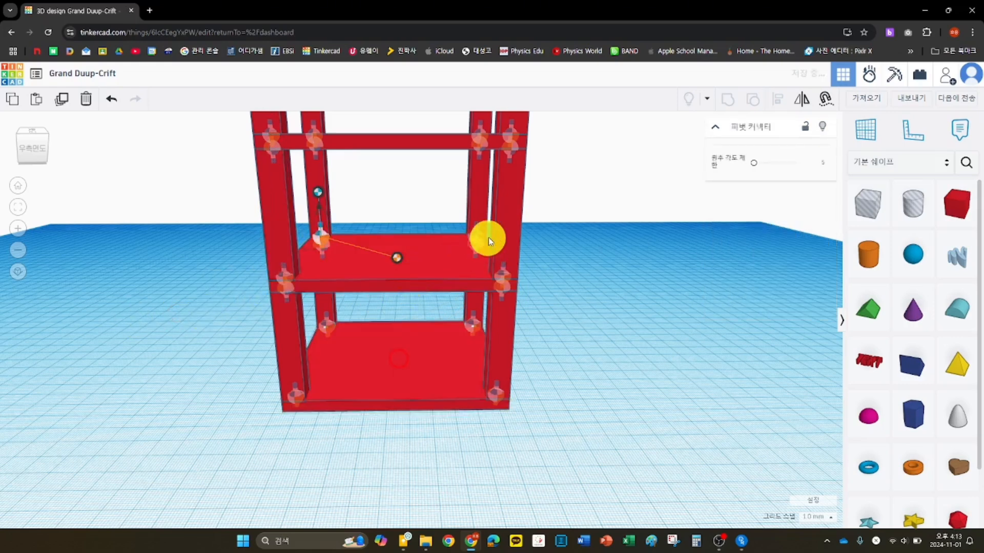
left_click(475, 236)
left_click(400, 356)
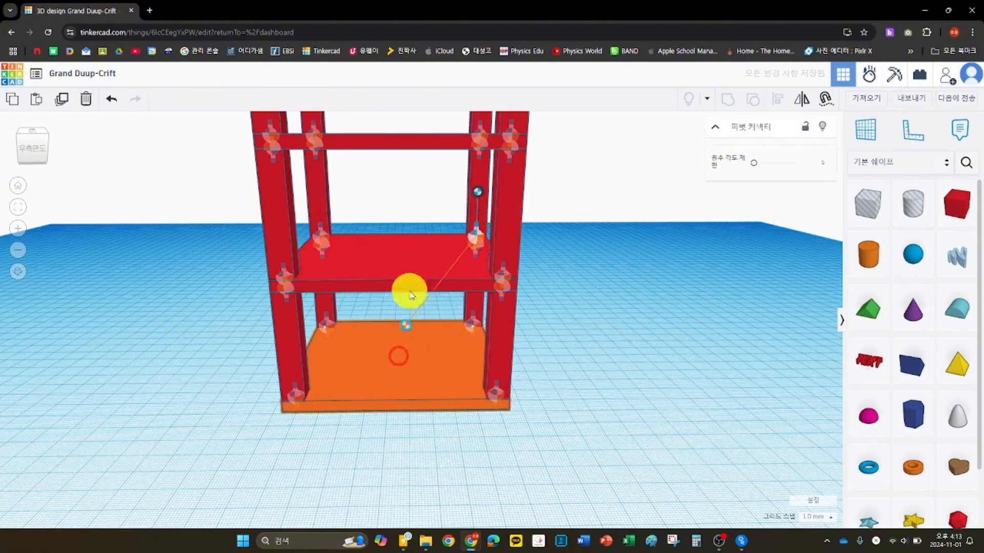
left_click(286, 276)
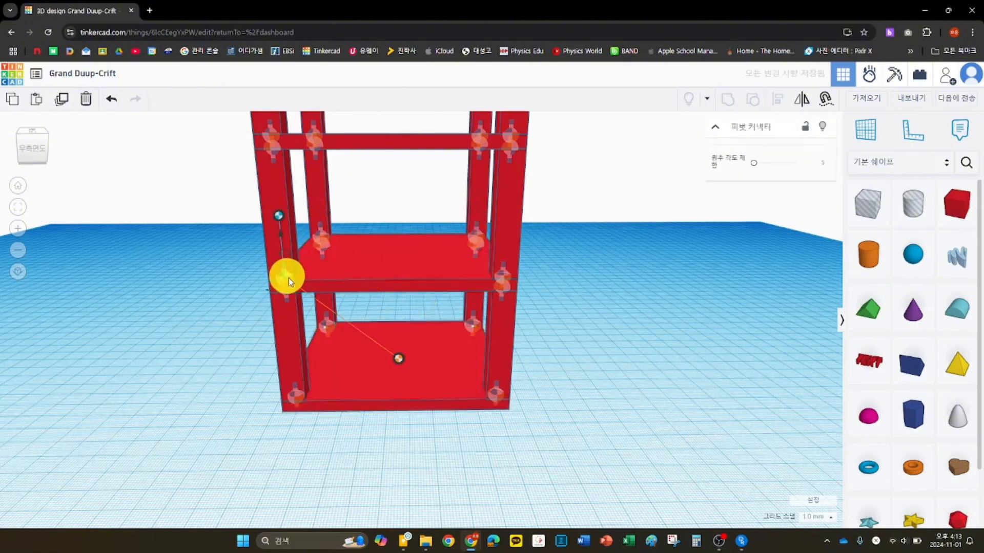
left_click(397, 257)
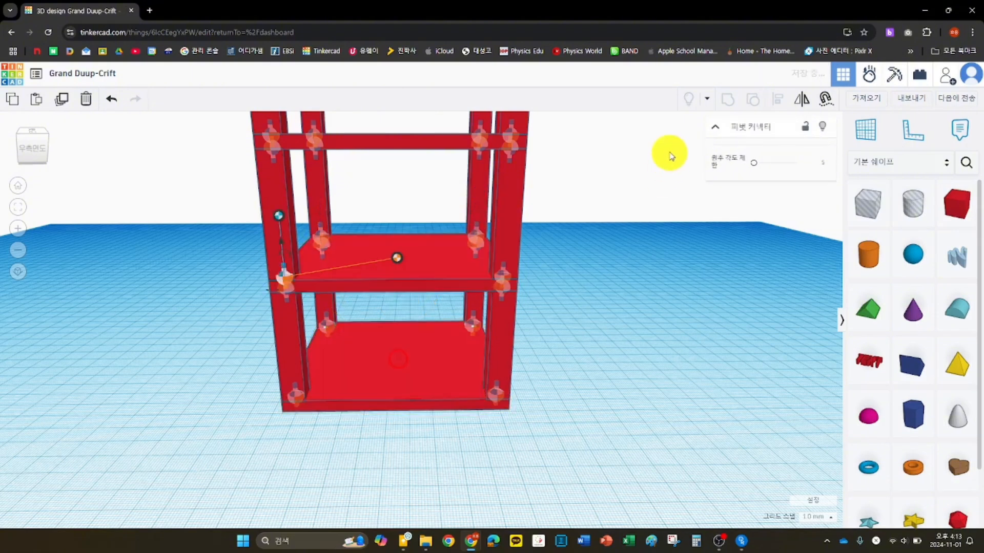
Step: Reattach the orange ends of the third storey's four lower pivot connectors from the base plate to the second plate above it
left_click(511, 156)
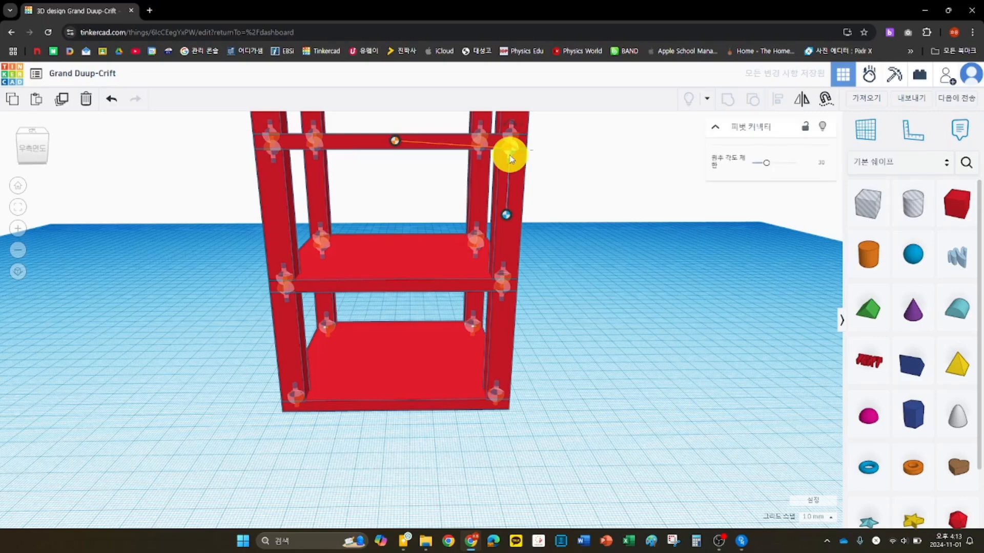
right_click_drag(574, 145, 587, 204)
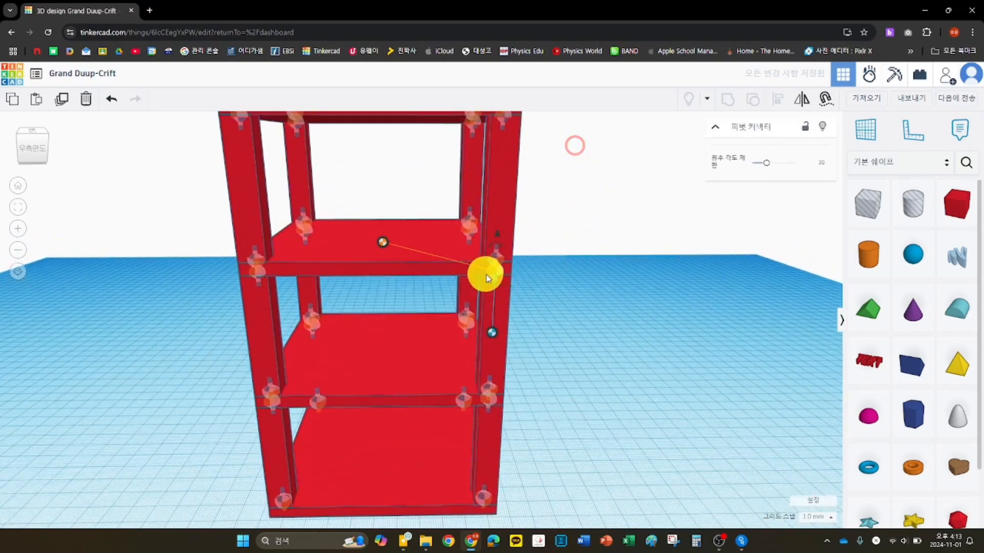
left_click(619, 191)
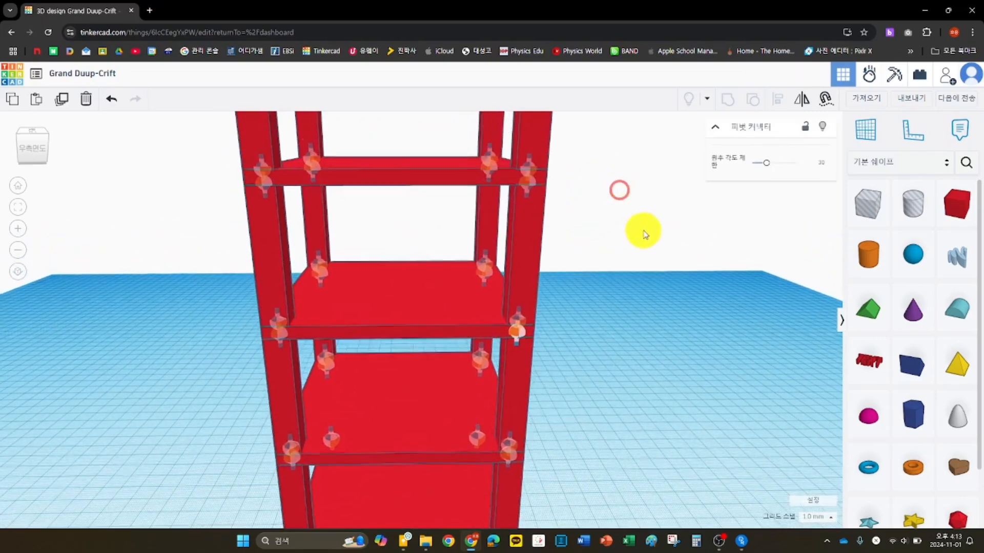
left_click(516, 294)
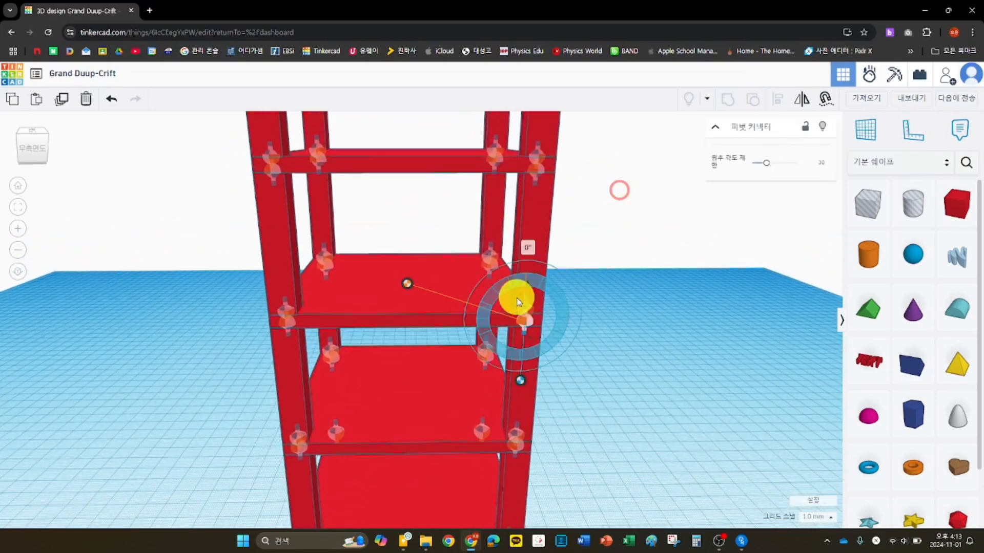
left_click(423, 485)
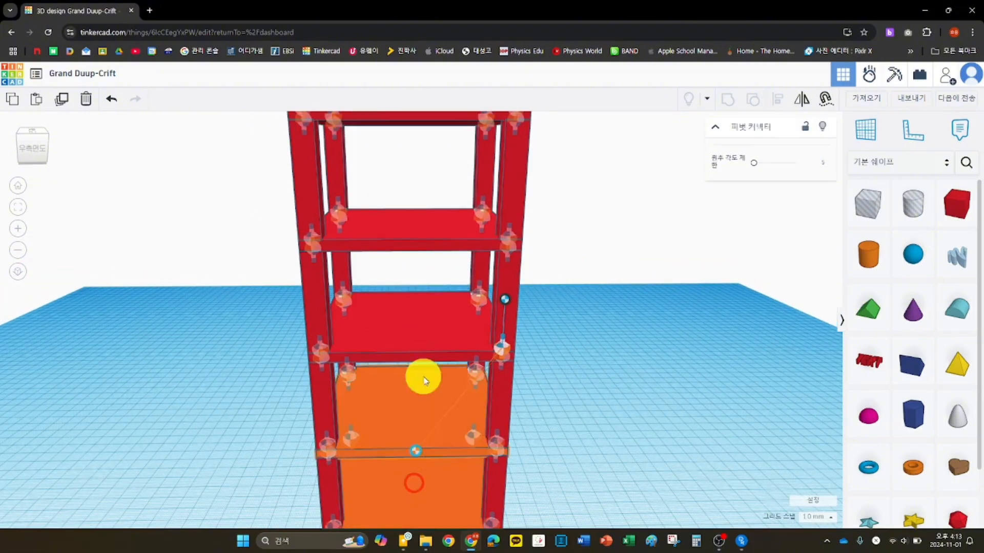
left_click(480, 294)
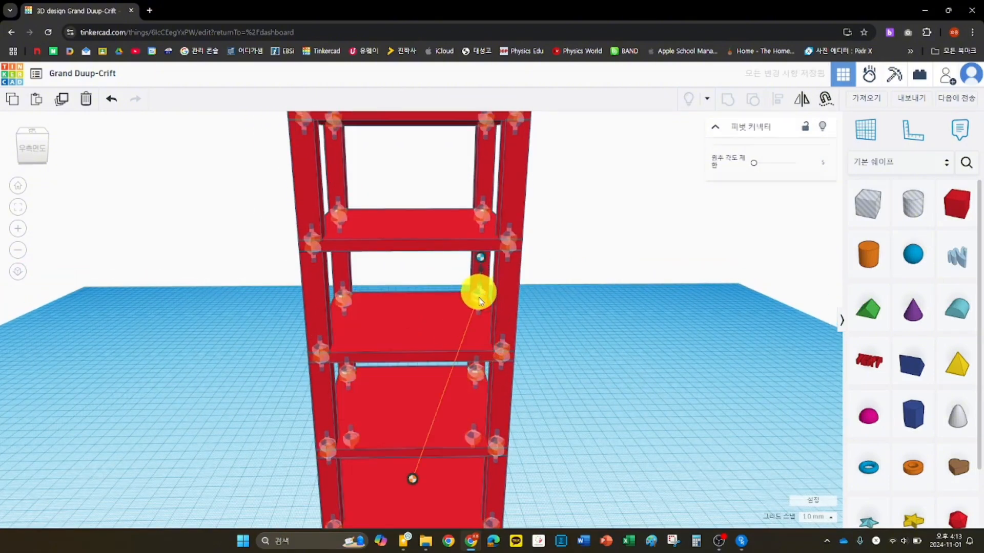
left_click(408, 485)
left_click(420, 336)
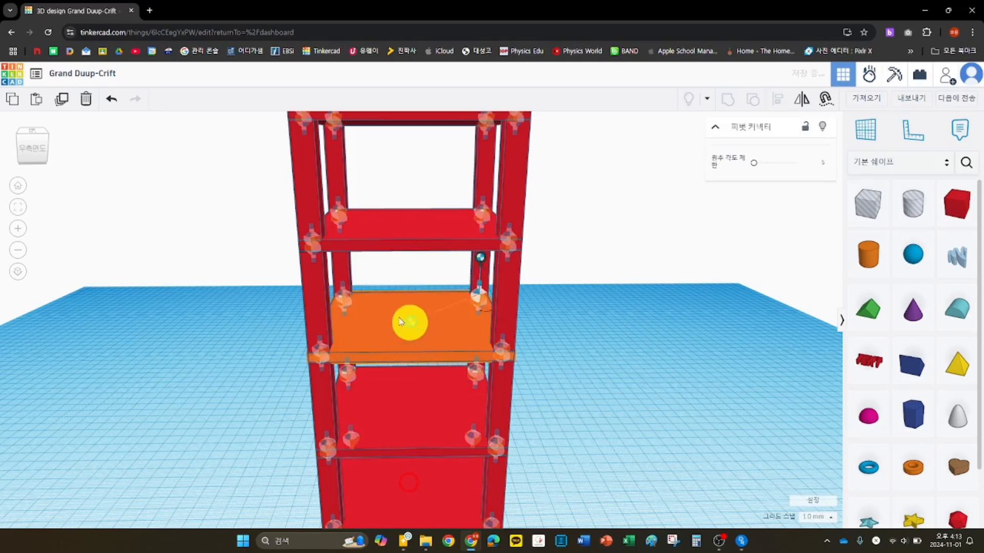
left_click(342, 295)
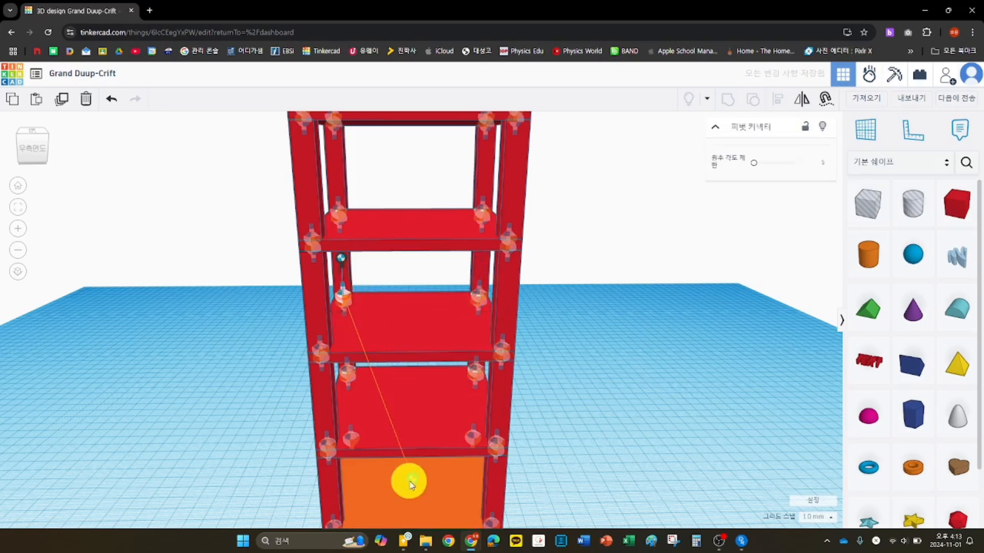
left_click(411, 322)
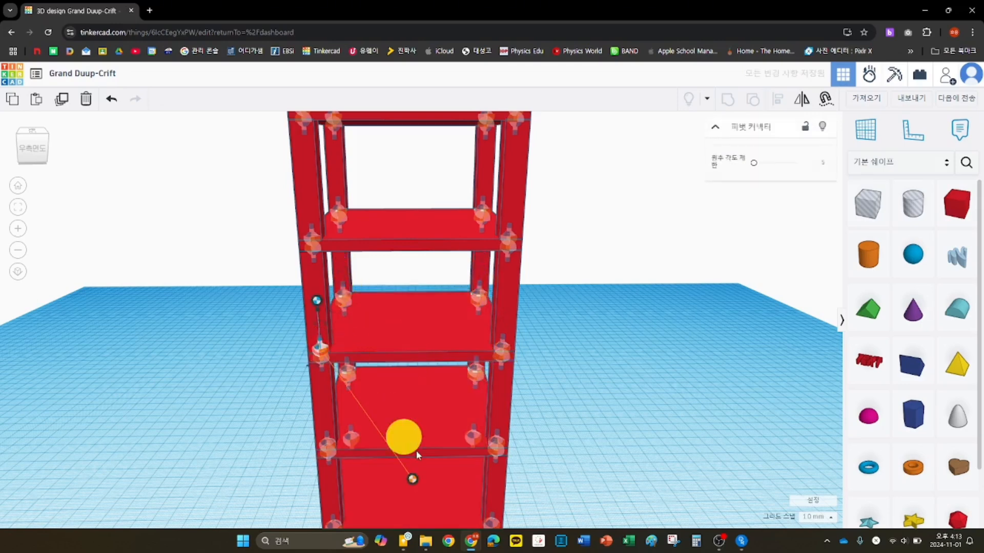
left_click_drag(416, 480, 431, 324)
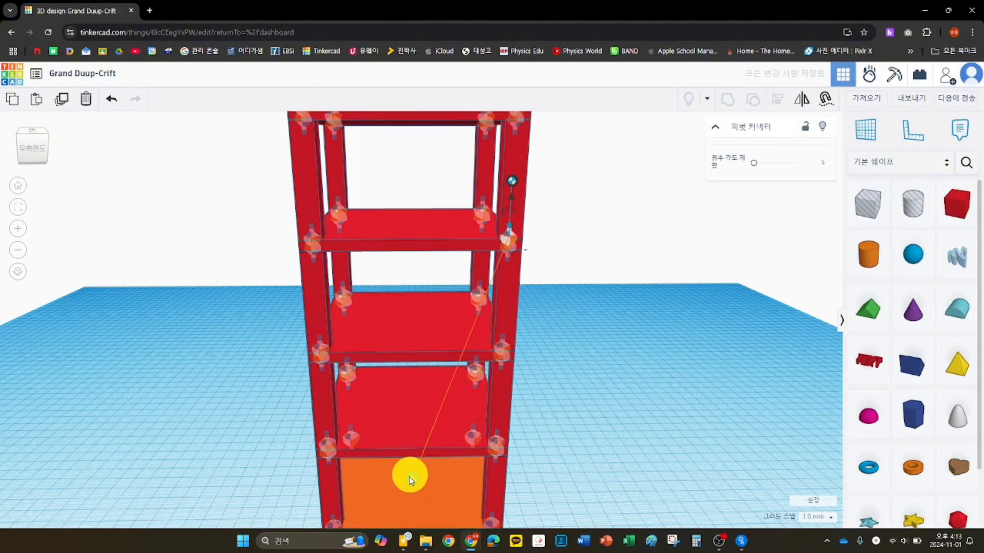
Step: Move the orange ends of the fourth storey's four lower pivot connectors from the base plate to the third plate above it
mouse_move(408, 474)
left_mouse_down()
mouse_move(420, 248)
mouse_move(412, 227)
left_mouse_up()
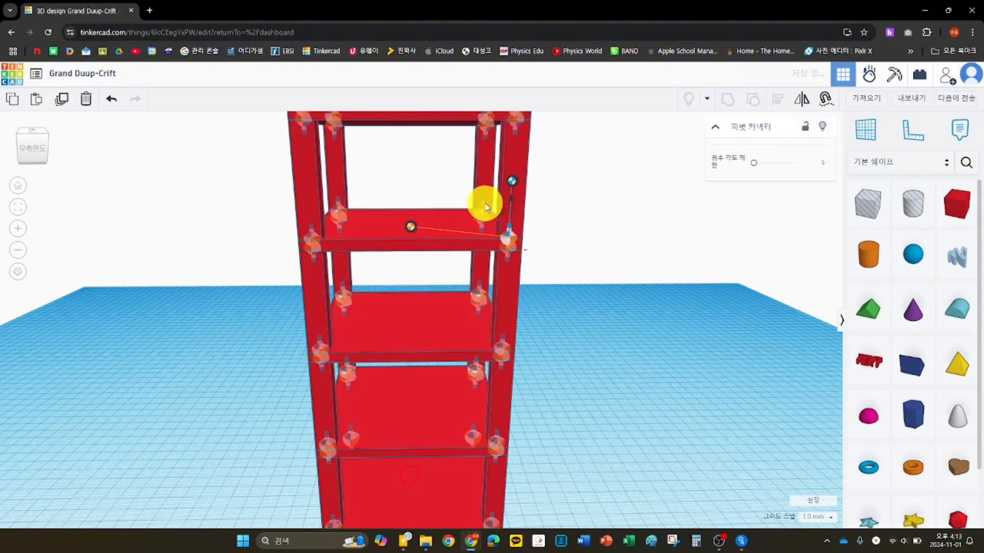
left_click_drag(413, 478, 411, 227)
left_click_drag(337, 204, 413, 478)
left_click_drag(338, 210, 311, 235)
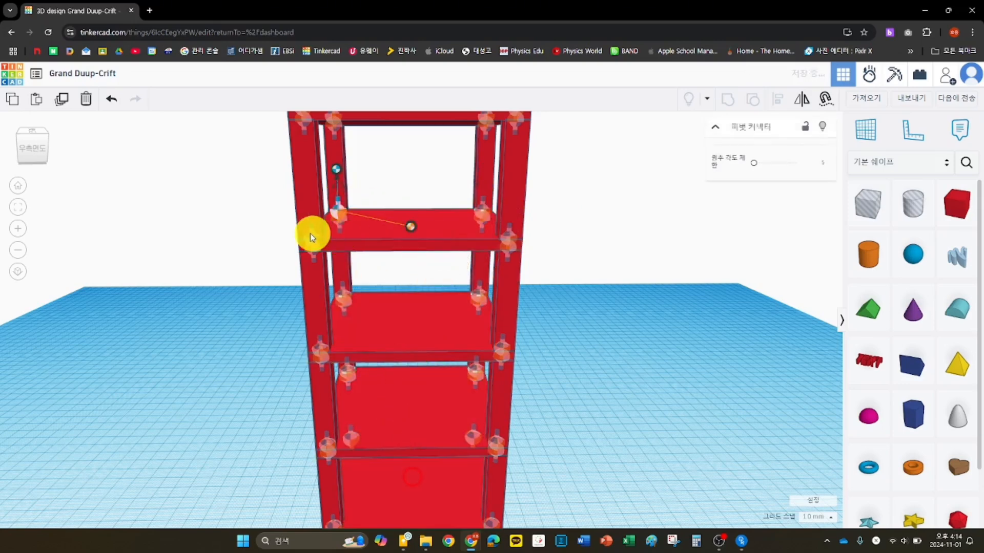
left_click_drag(419, 492, 410, 224)
Step: Reattach the orange ends of the fifth storey's four lower pivot connectors from the base plate to the fourth plate above it
left_click(614, 170)
scroll(615, 238, "down", 5)
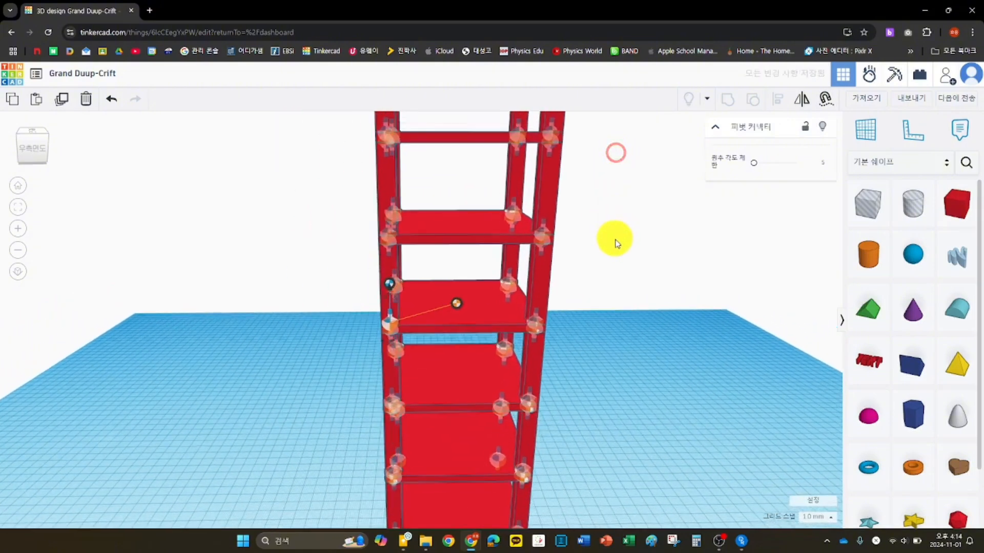
right_click_drag(638, 225, 567, 226)
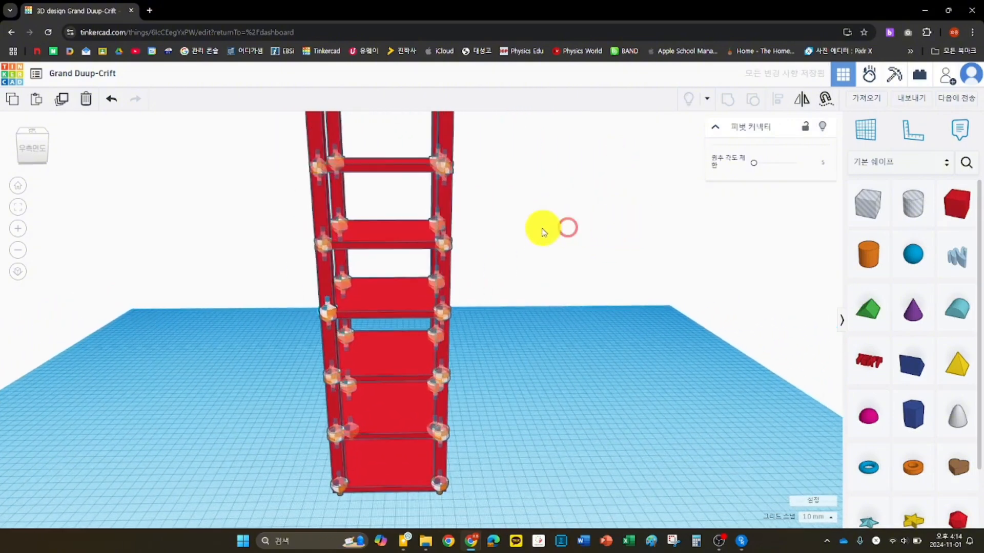
left_click(439, 236)
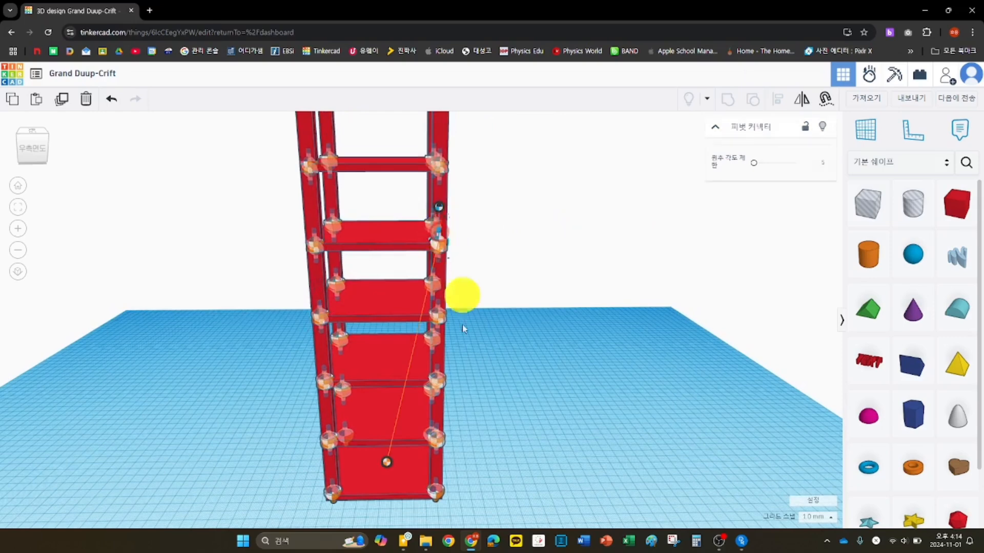
left_click(386, 464)
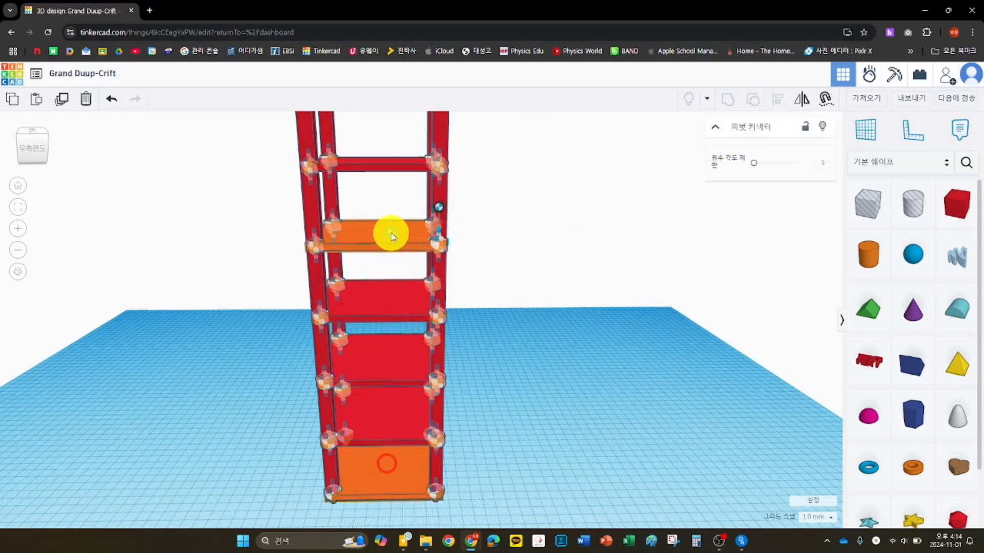
right_click_drag(503, 220, 452, 221)
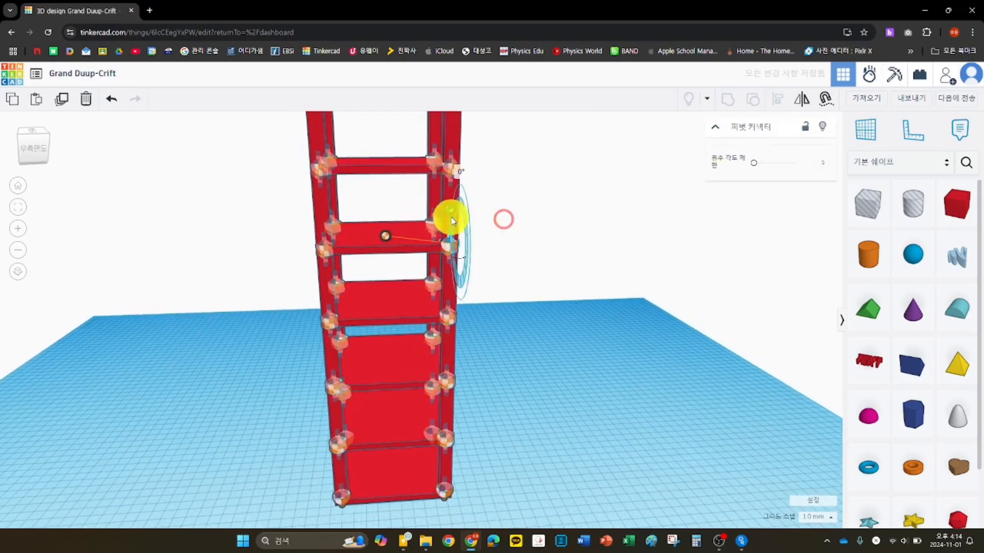
left_click(389, 465)
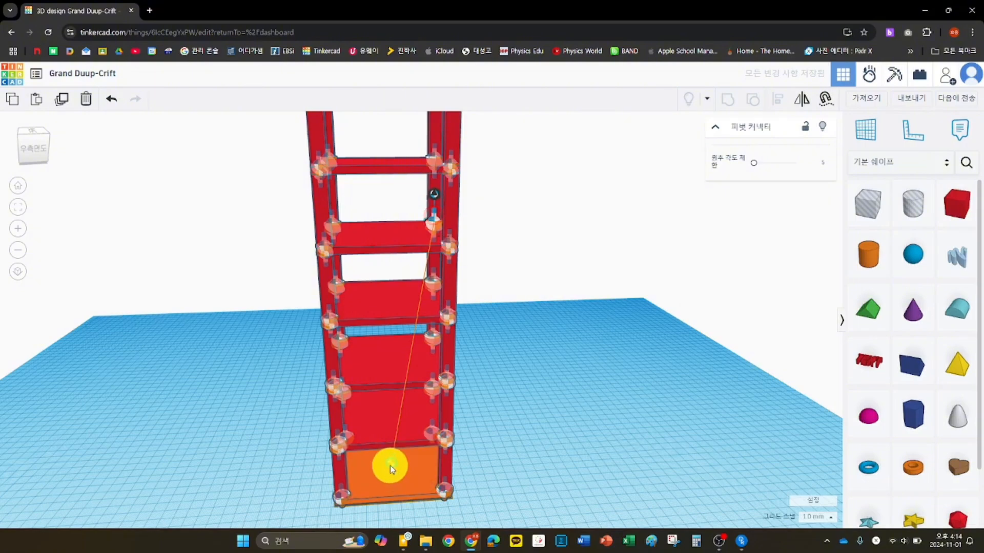
left_click(386, 237)
right_click_drag(390, 200, 358, 204)
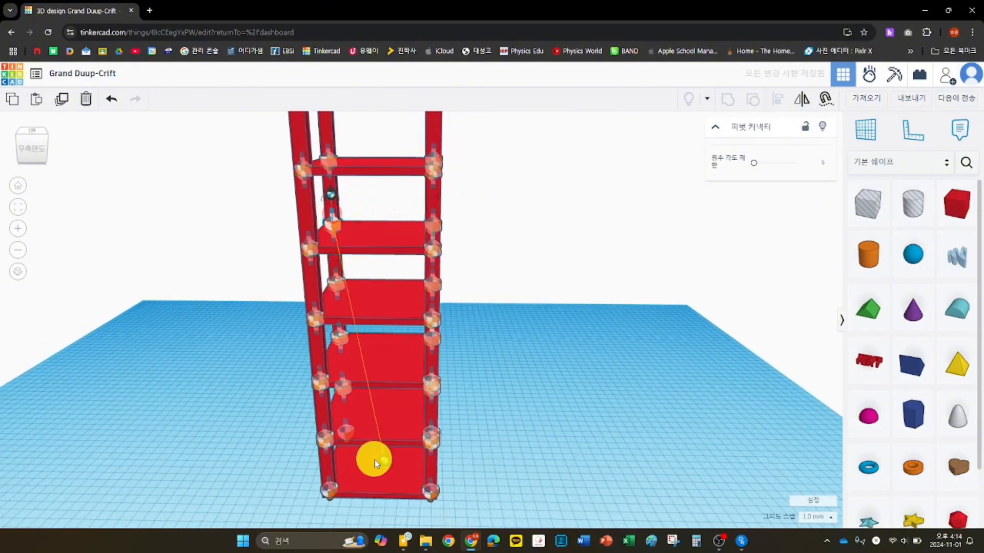
left_click(383, 459)
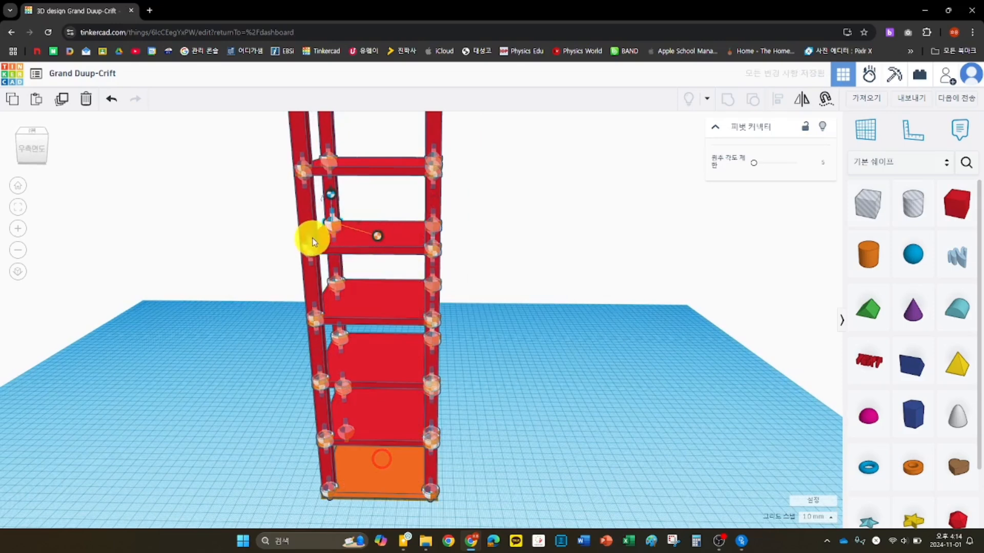
left_click(312, 234)
left_click(392, 461)
left_click(380, 244)
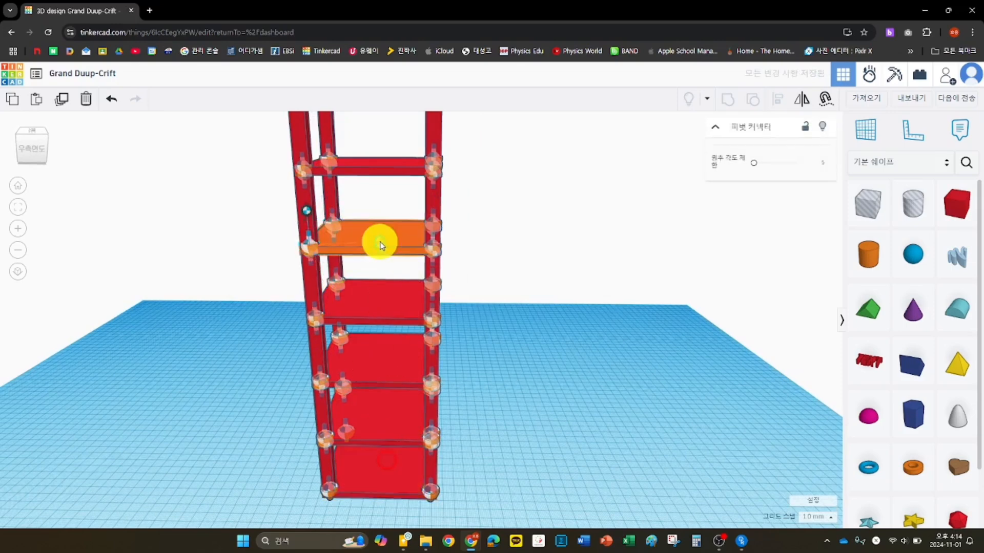
Step: Move the orange ends of the sixth storey's four lower pivot connectors from the base plate to the fifth plate above it
left_click(432, 146)
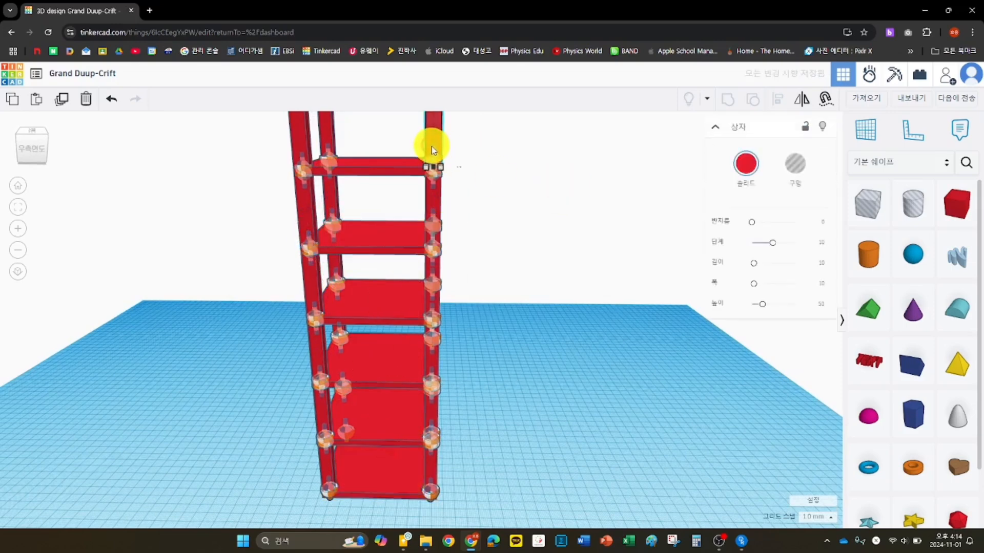
left_click(475, 150)
left_click_drag(328, 152, 434, 507)
mouse_move(384, 467)
left_mouse_down()
mouse_move(367, 165)
mouse_move(299, 162)
mouse_move(406, 446)
mouse_move(382, 459)
left_mouse_up()
left_click_drag(375, 170, 375, 170)
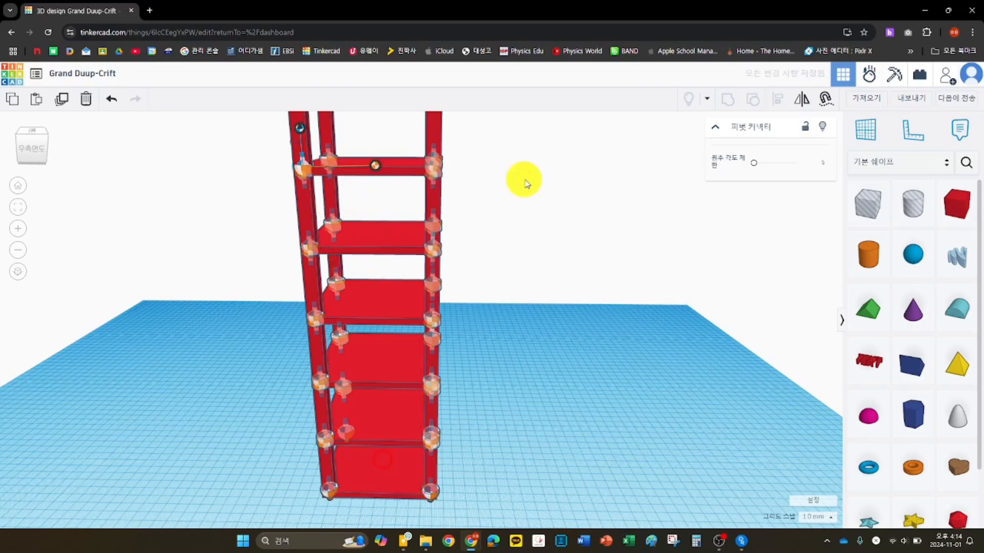
right_click_drag(523, 177, 491, 170)
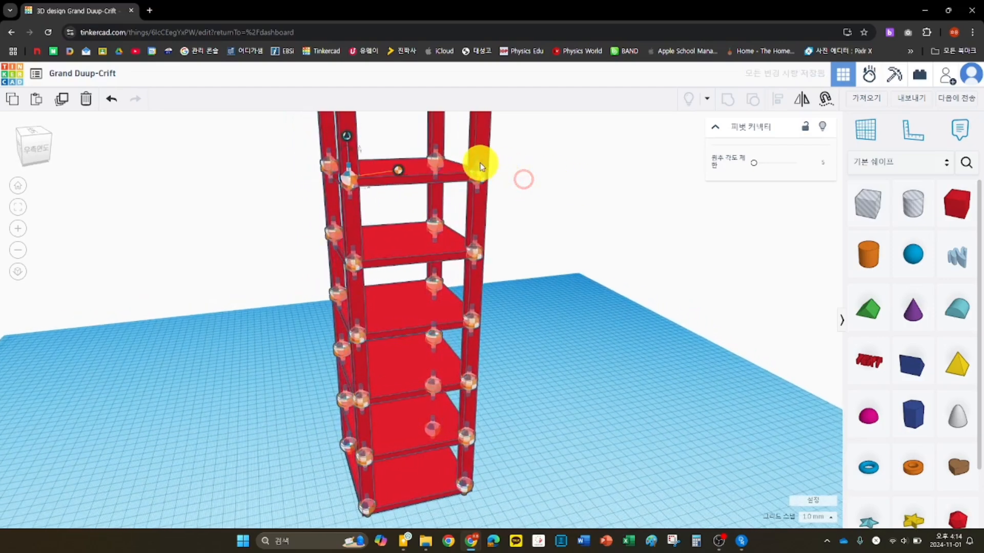
left_click_drag(481, 165, 404, 463)
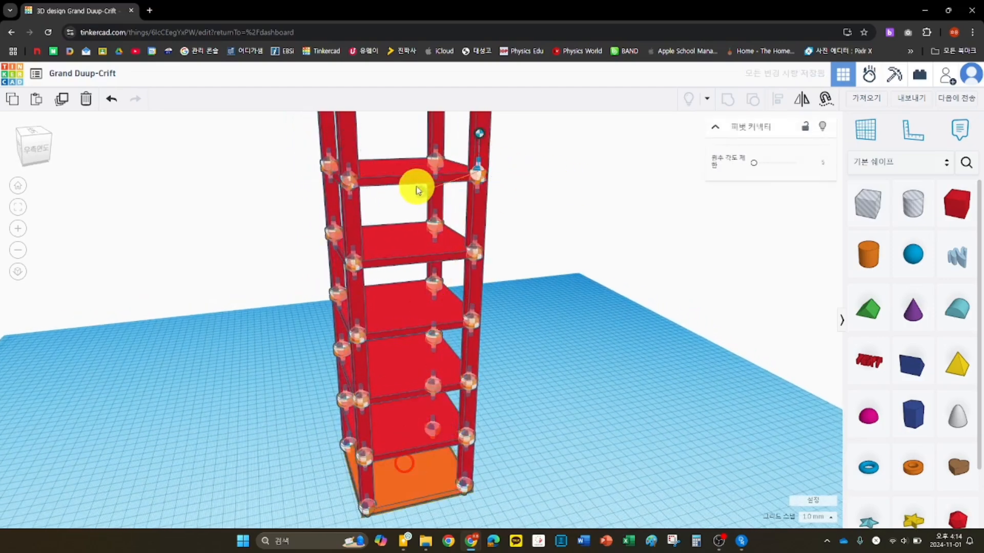
left_click_drag(418, 191, 436, 148)
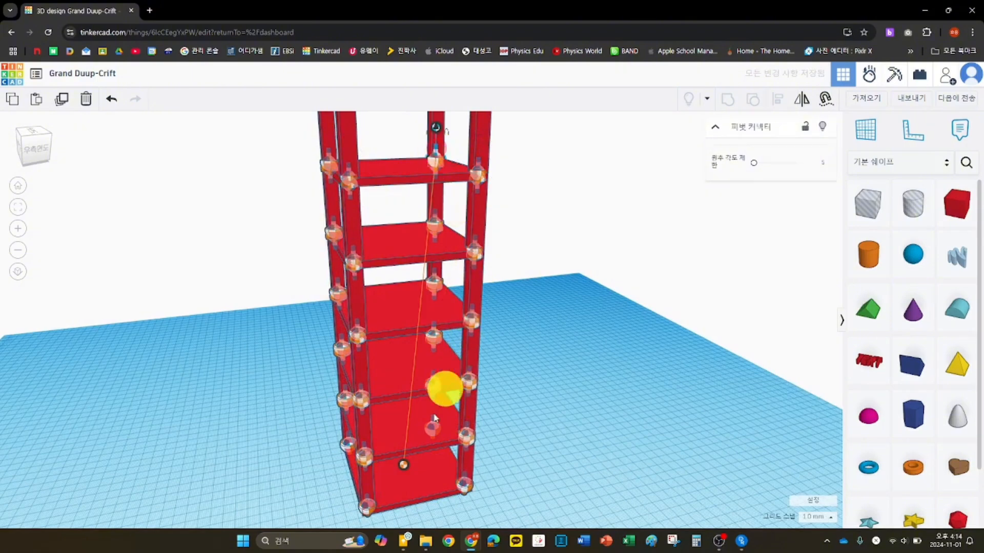
left_click_drag(404, 465, 399, 170)
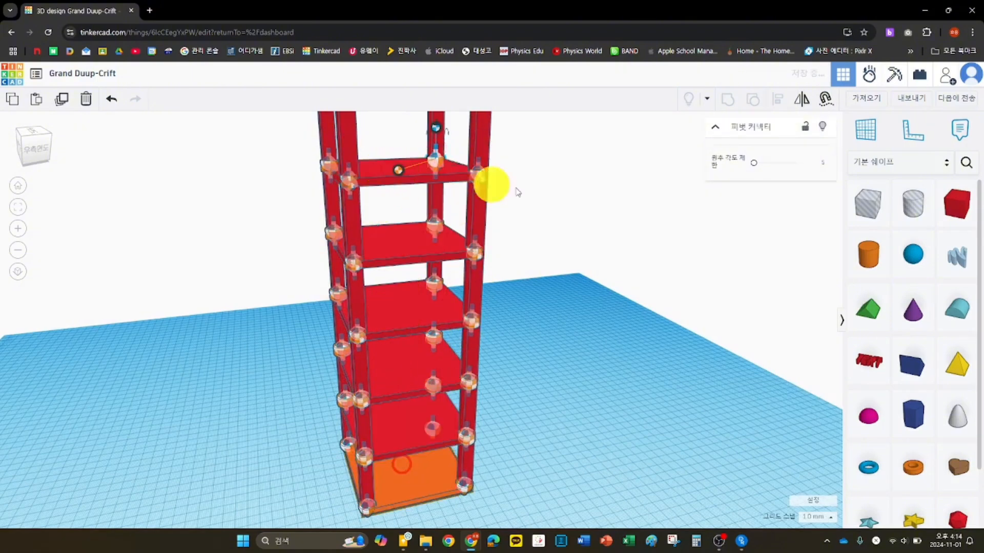
Step: Duplicate the complete six-storey tower and place the copy beside the original with a clear gap
scroll(608, 175, "down", 1)
middle_click_drag(606, 173, 559, 223)
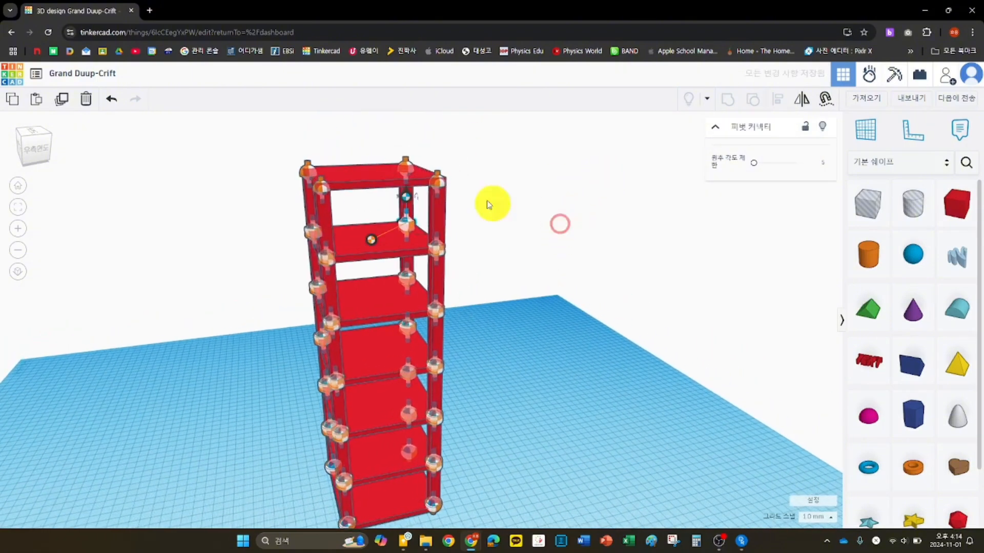
right_click_drag(552, 246, 528, 233)
left_click_drag(270, 356, 242, 482)
key("ctrl+c")
key("ctrl+v")
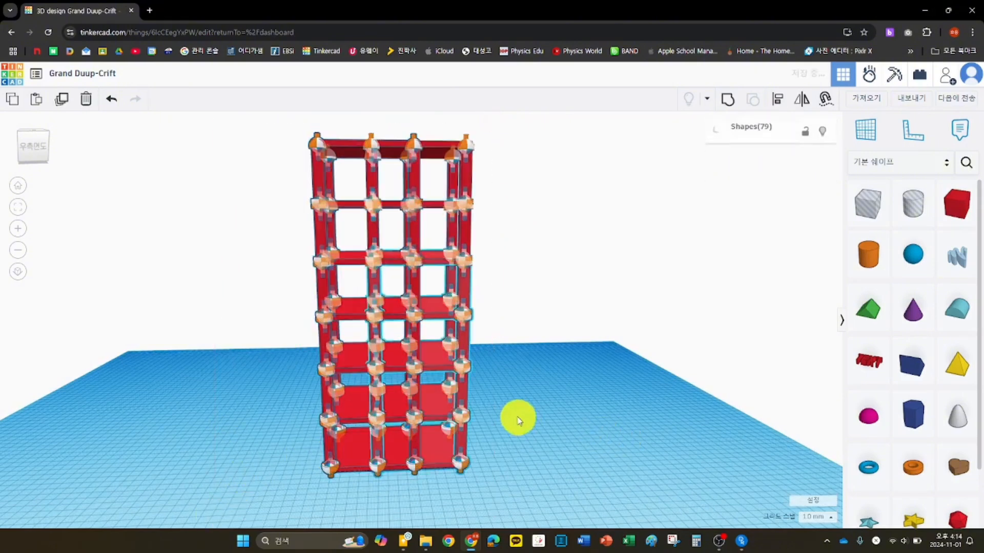
left_click_drag(463, 400, 568, 397)
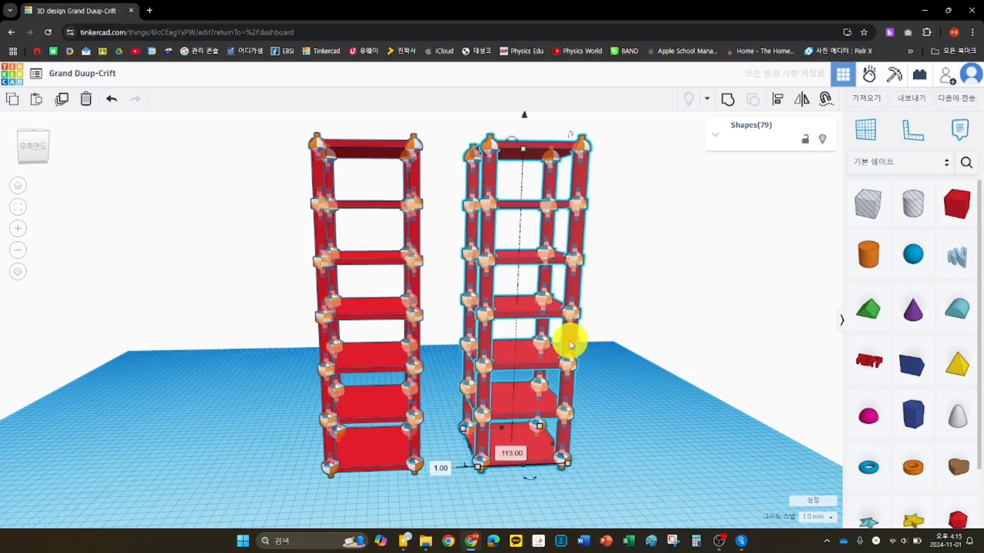
left_click_drag(570, 344, 598, 336)
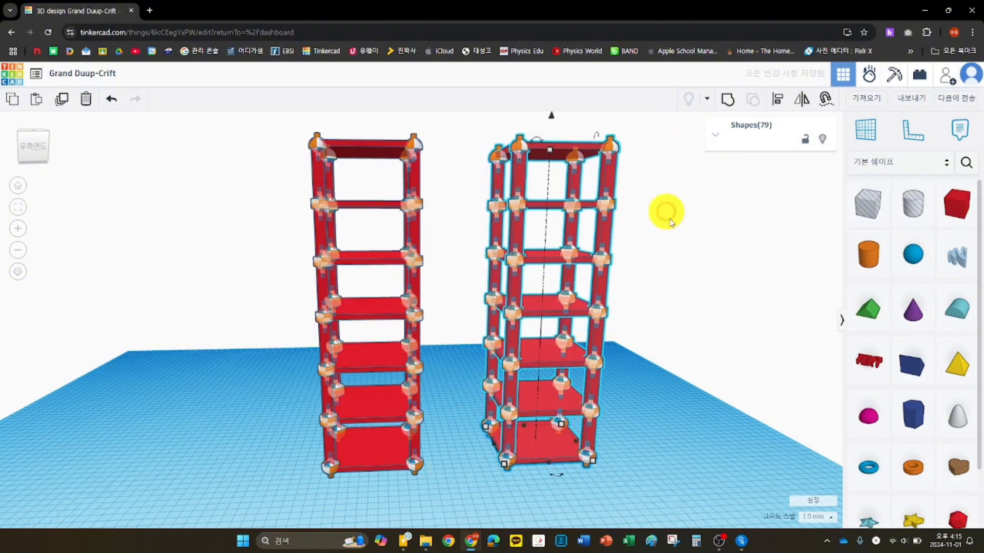
Step: Delete the upper two storeys of the tower copy along with the leftover pivot connectors on its top plate, leaving four storeys
left_click(421, 176)
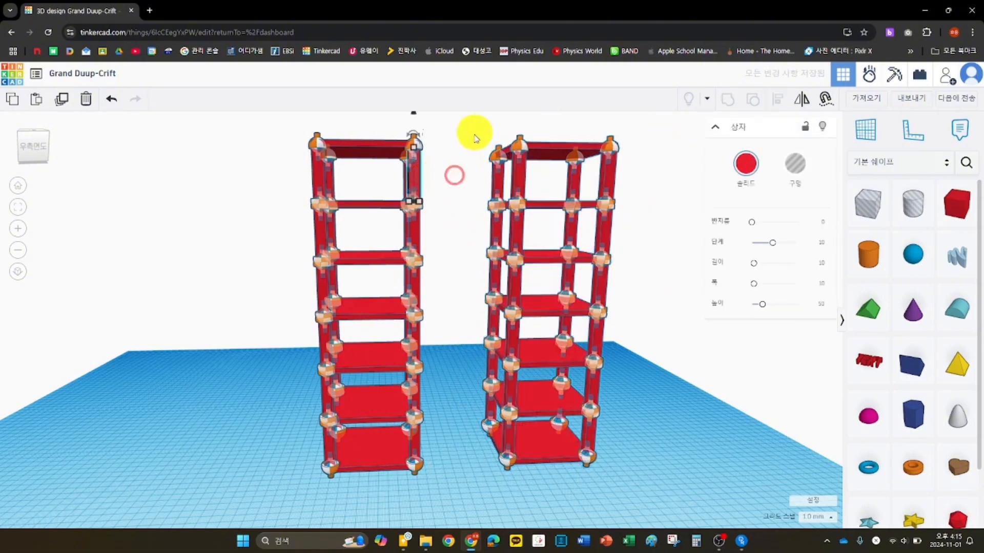
left_click_drag(464, 139, 657, 242)
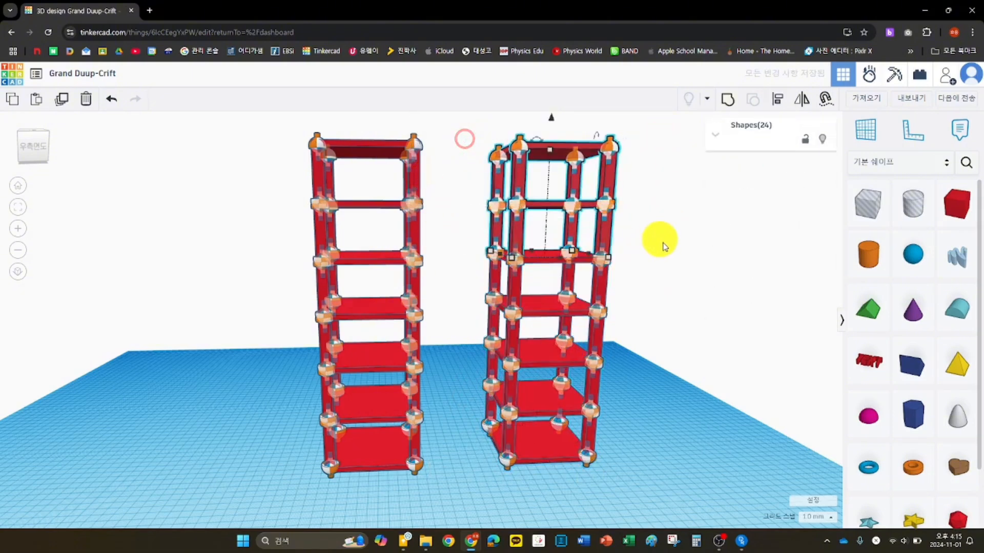
key("Delete")
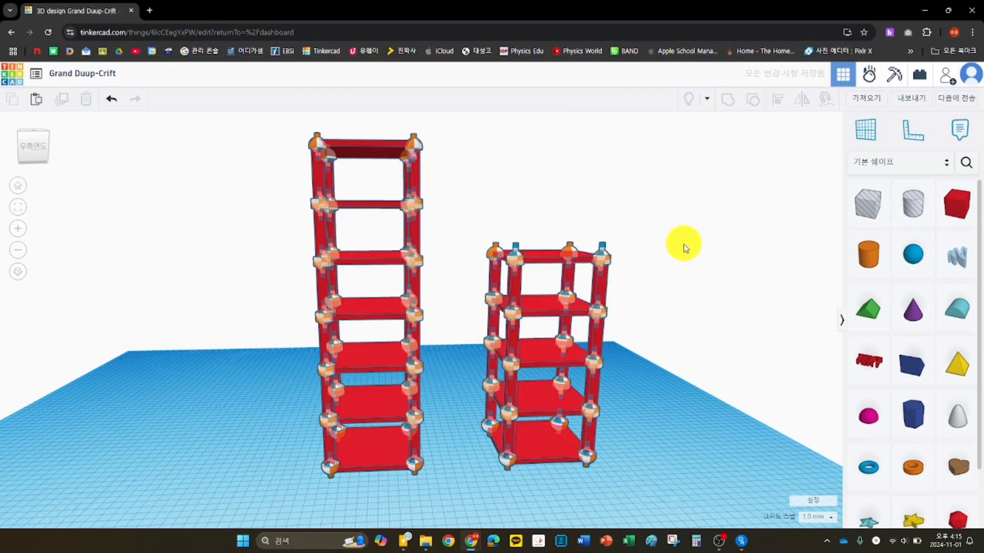
mouse_move(683, 244)
right_mouse_down()
mouse_move(666, 264)
mouse_move(644, 267)
right_mouse_up()
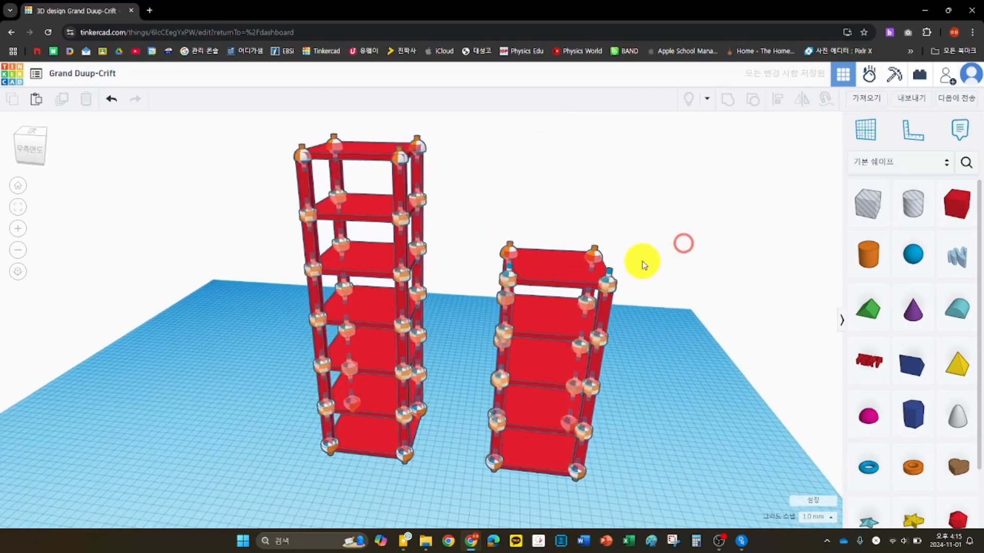
left_click(508, 263)
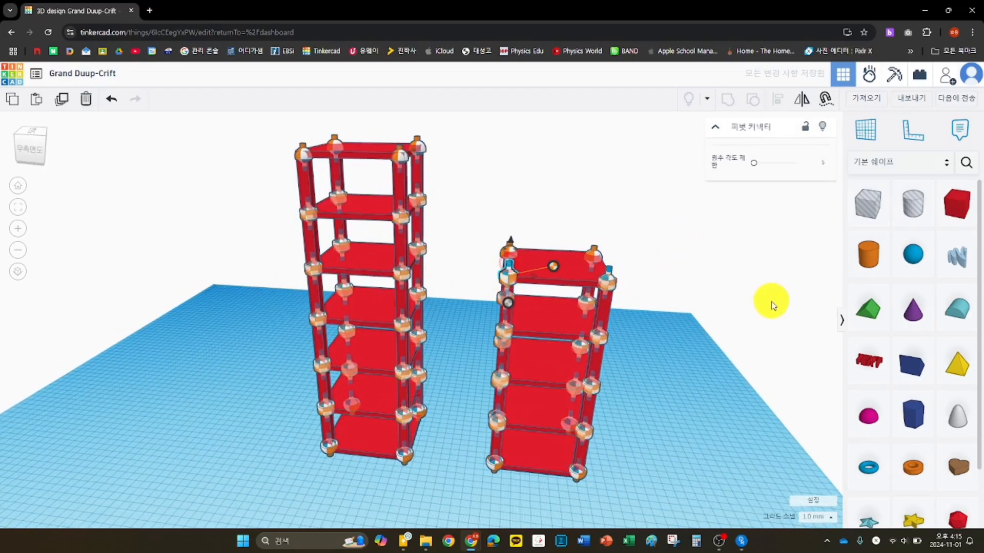
left_click(609, 270)
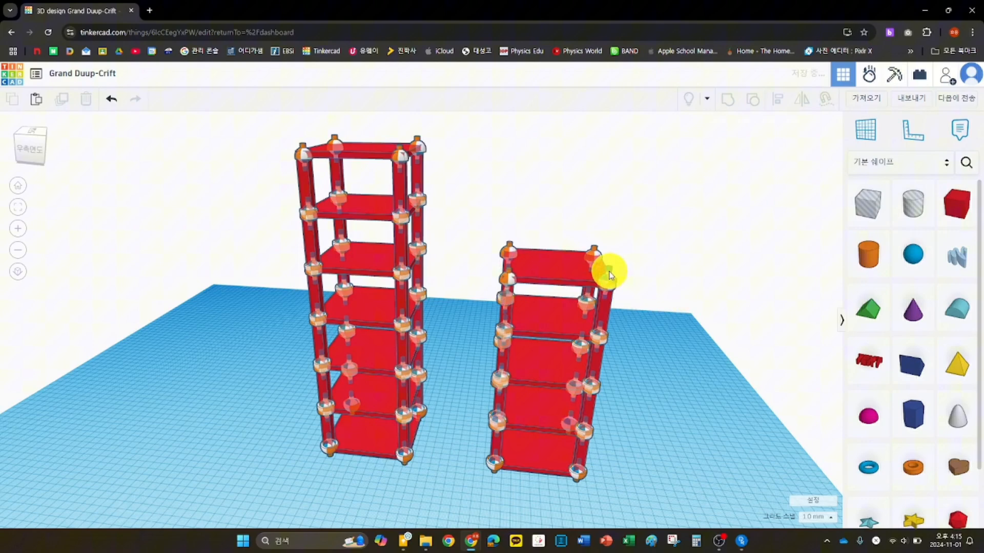
left_click(718, 281)
Step: Duplicate the four-storey tower and place the copy on its far side from the six-storey tower
right_click_drag(719, 281, 716, 222)
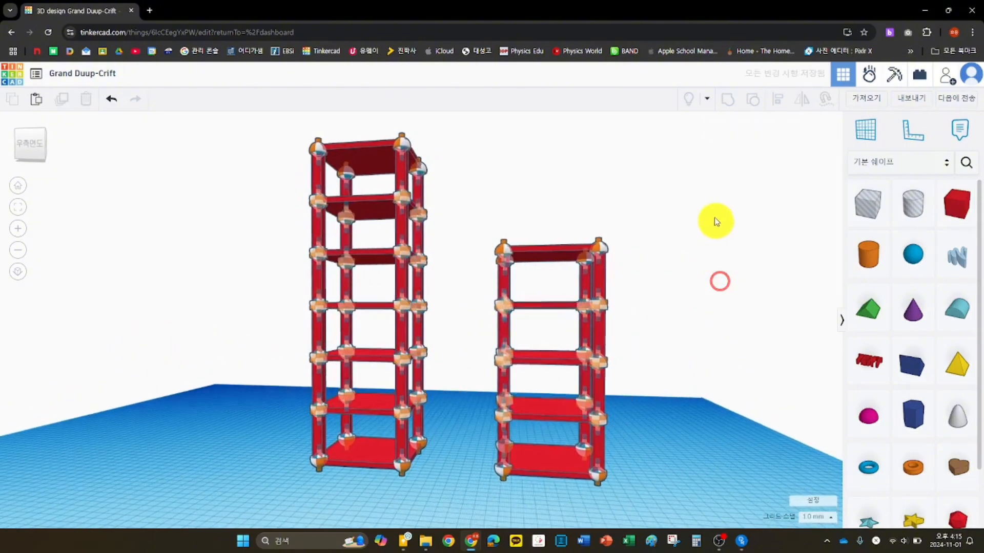
left_click_drag(705, 209, 454, 512)
key("ctrl+c")
key("ctrl+v")
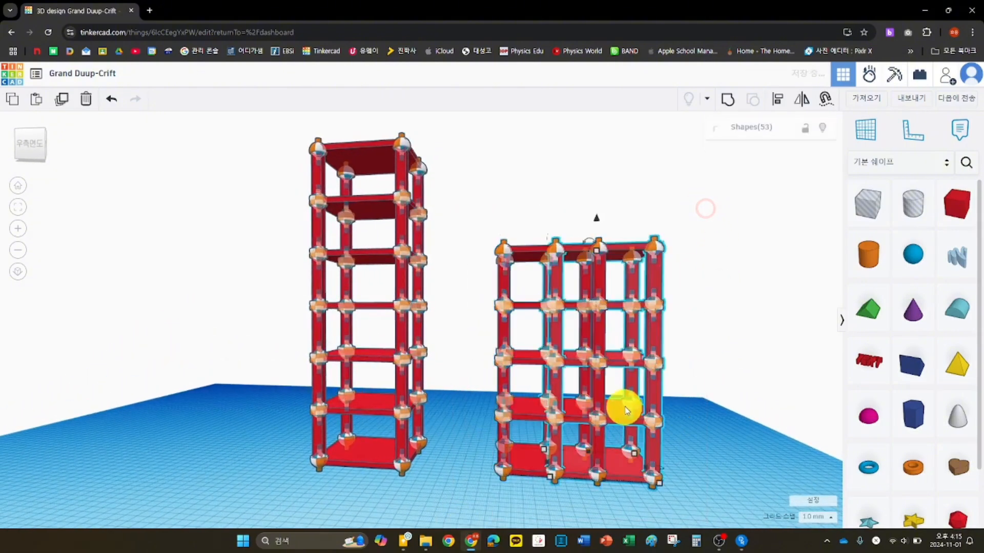
left_click_drag(625, 409, 806, 401)
left_click(604, 505)
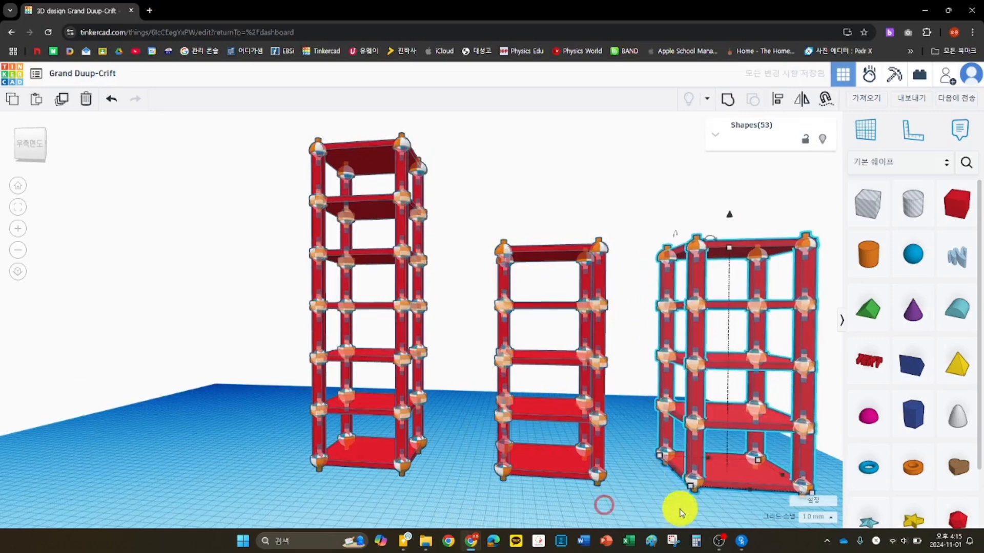
Step: Reduce the new four-storey copy to two storeys by deleting its upper two storeys and the leftover pivot connectors on its top plate
middle_click_drag(679, 509, 541, 485)
left_click_drag(712, 174, 500, 300)
key("Delete")
right_click_drag(716, 290, 618, 346)
left_click(625, 336)
key("Delete")
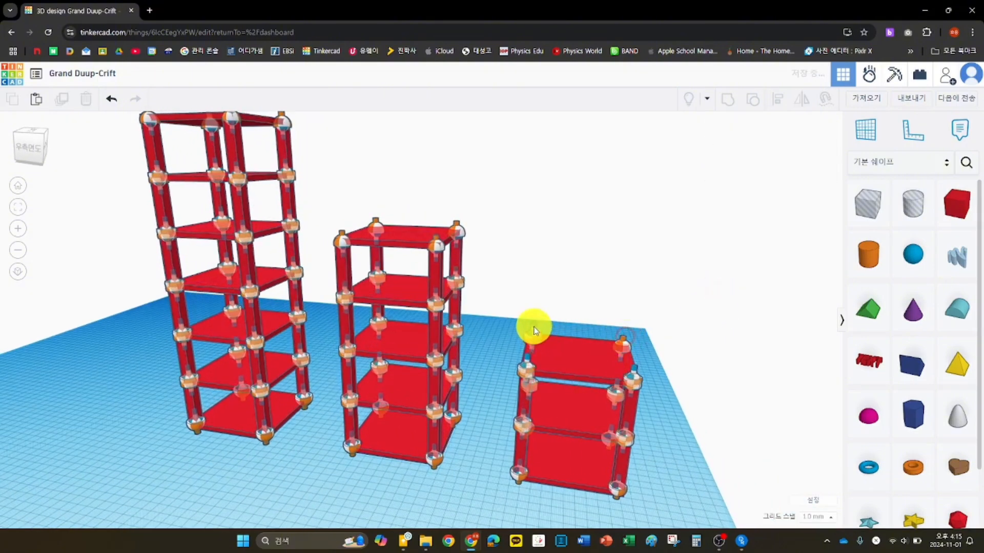
left_click(534, 325)
key("Delete")
left_click(525, 362)
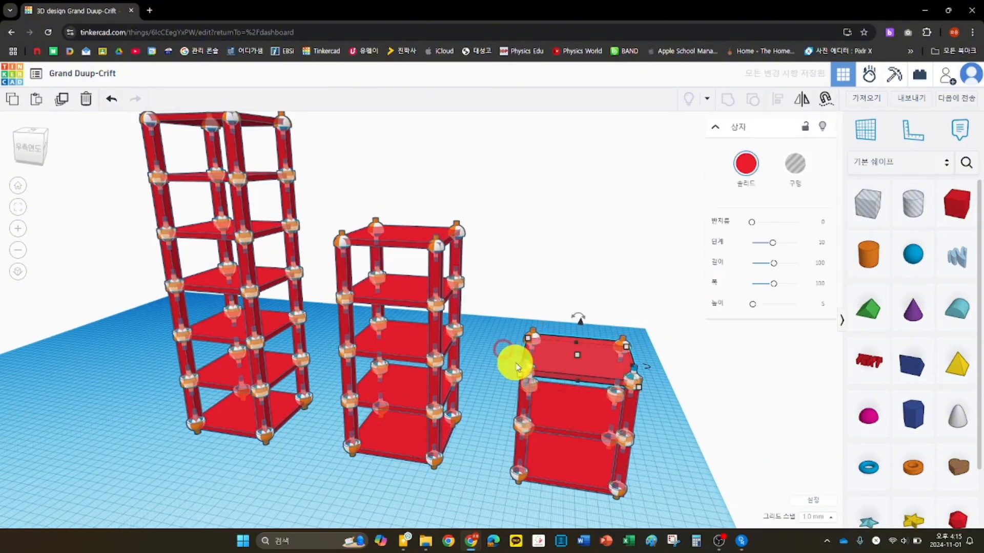
key("Delete")
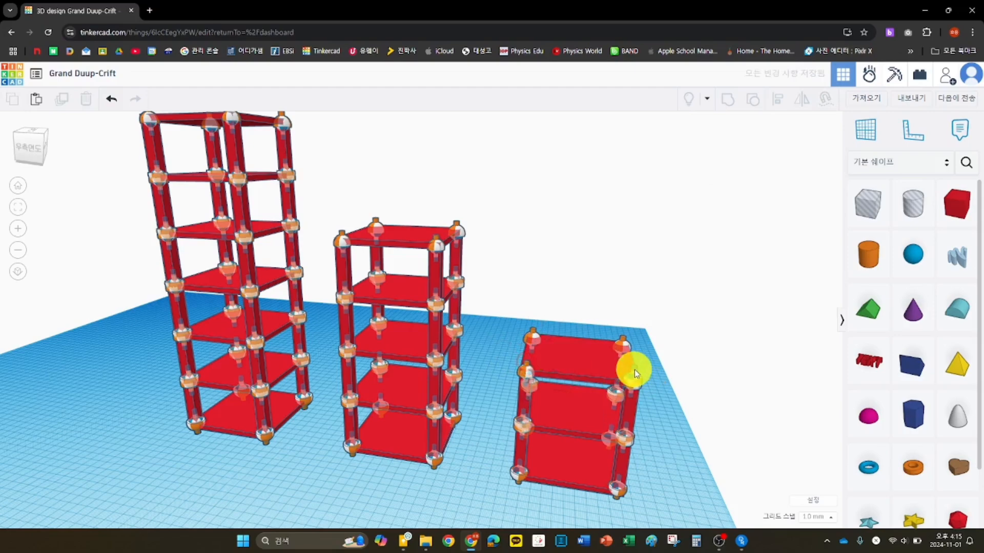
left_click(635, 371)
key("Delete")
right_click_drag(680, 303, 619, 235)
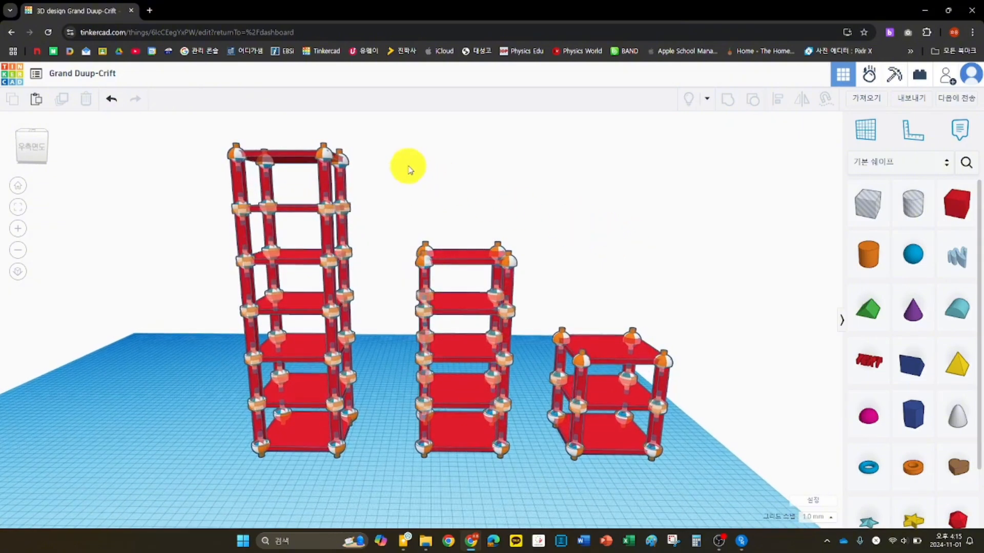
Step: Duplicate the six-storey tower and place the copy on the side away from the shorter towers
left_click_drag(384, 130, 170, 510)
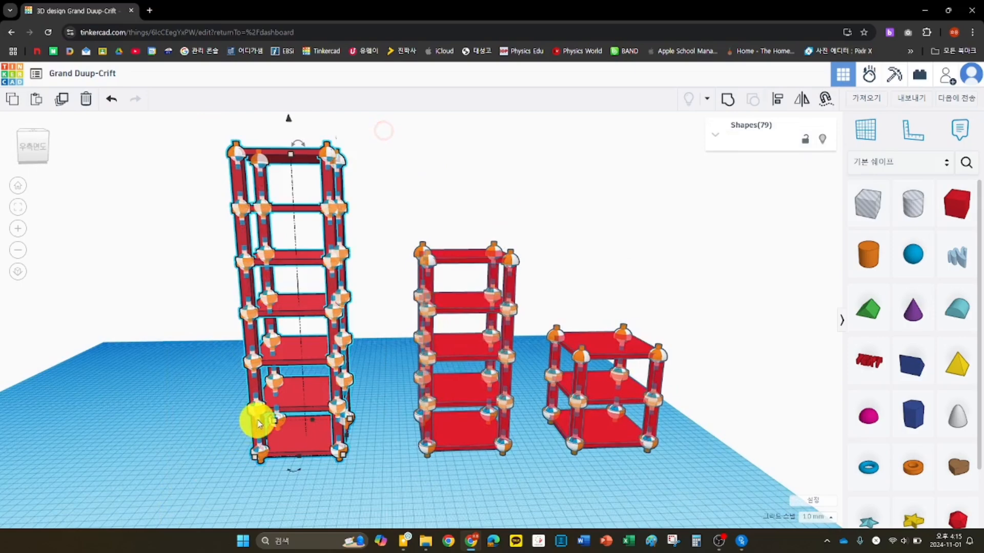
left_click_drag(333, 301, 362, 354)
left_click_drag(250, 364, 126, 357)
left_click(194, 483)
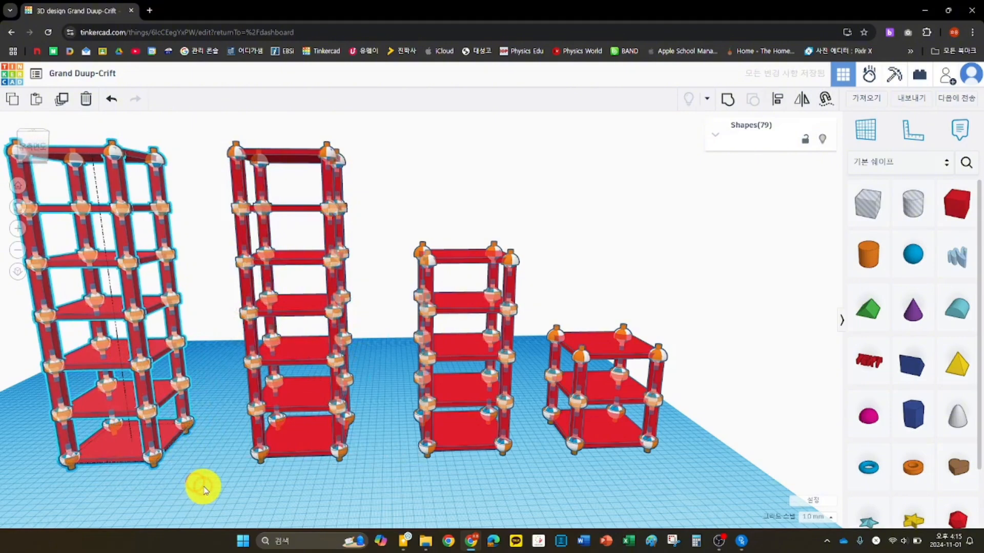
right_click_drag(206, 479, 471, 418)
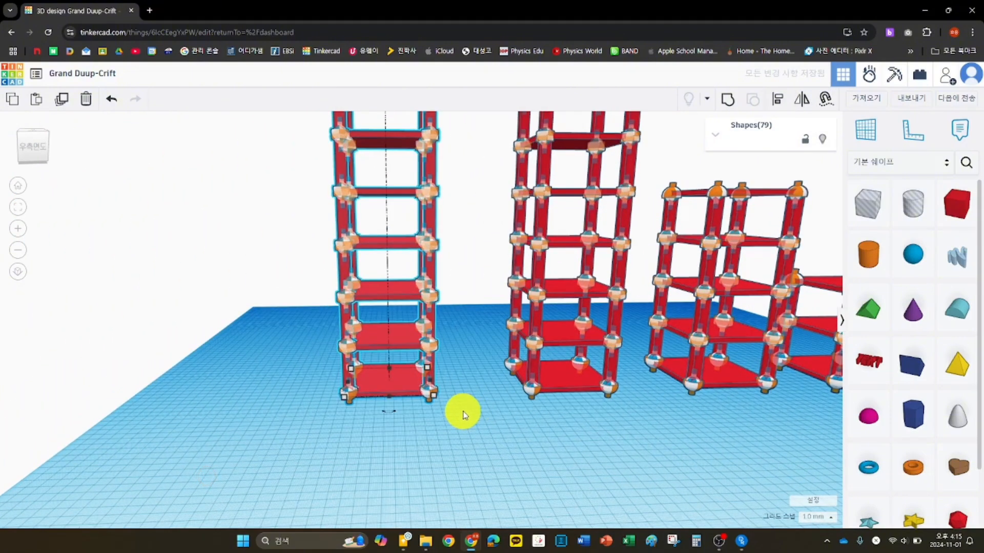
Step: Place a solid cylinder in front of the newest tower copy with 64 sides and a 5 × 5 mm base
left_click(877, 252)
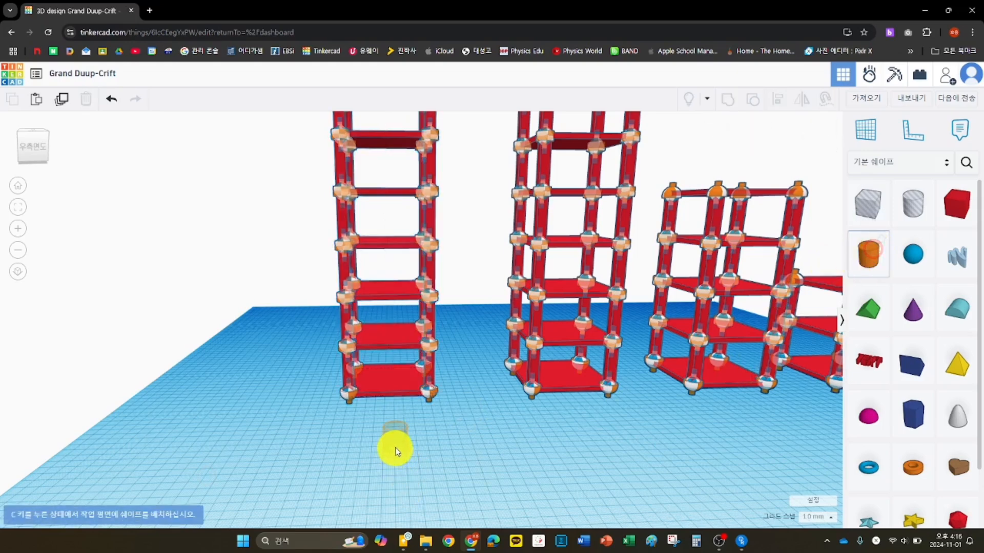
left_click(395, 451)
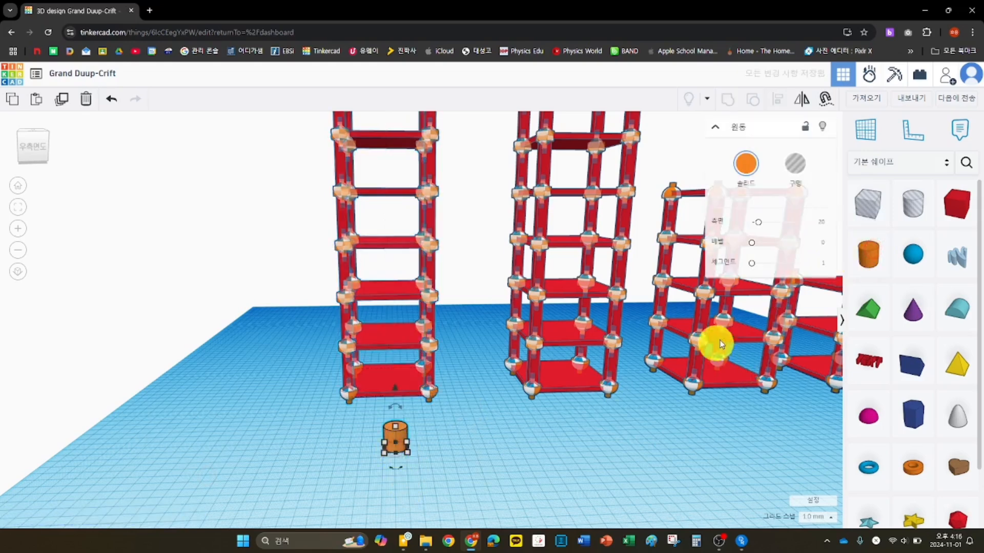
left_click_drag(760, 227, 822, 230)
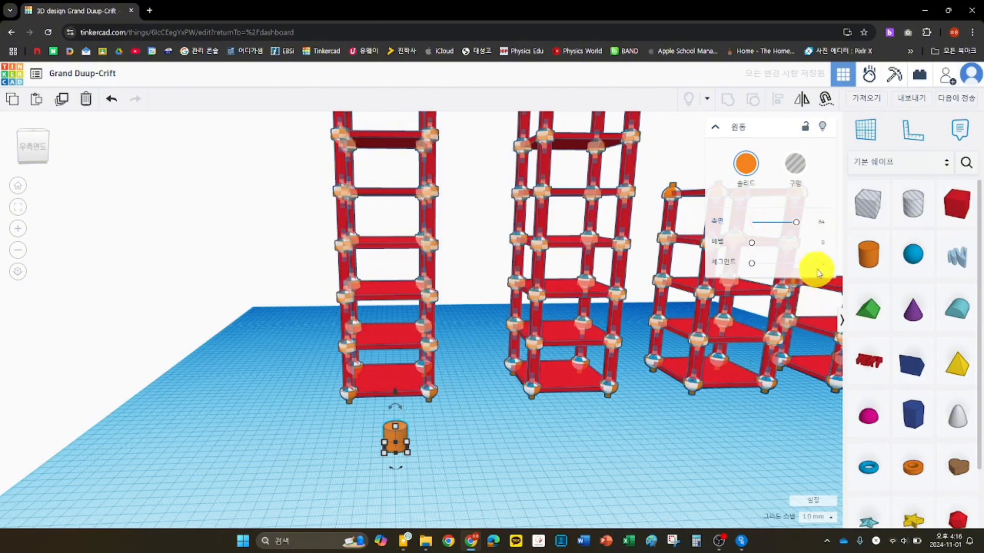
left_click(404, 479)
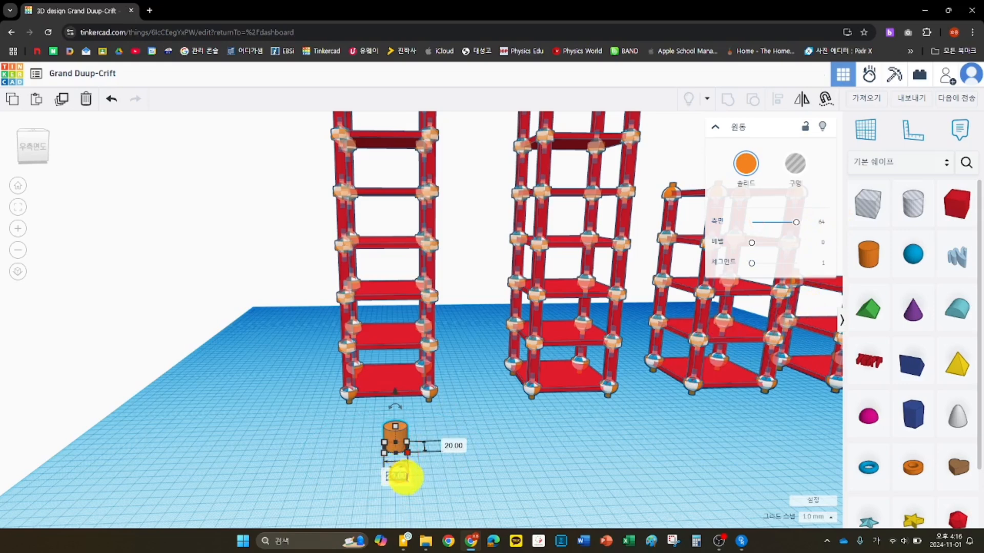
type("5")
key("Return")
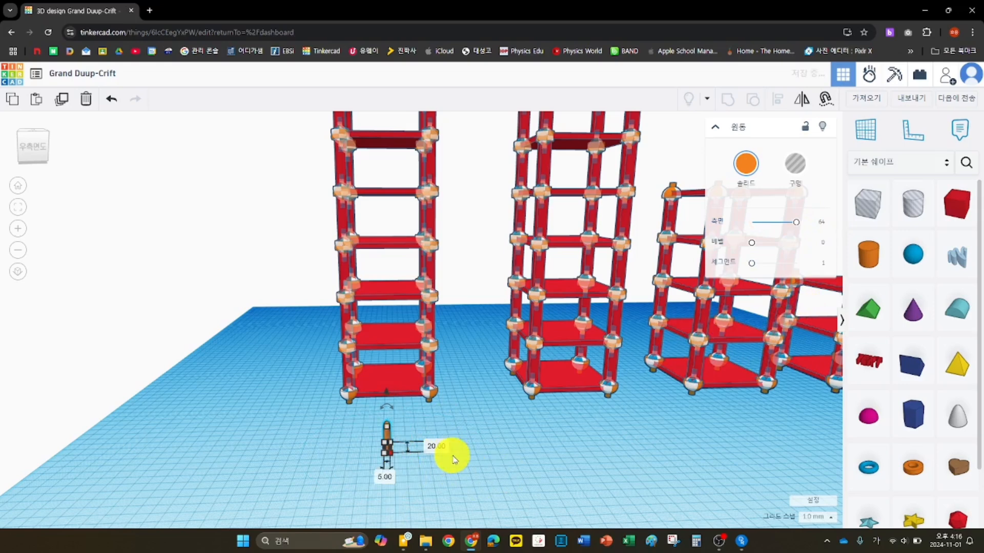
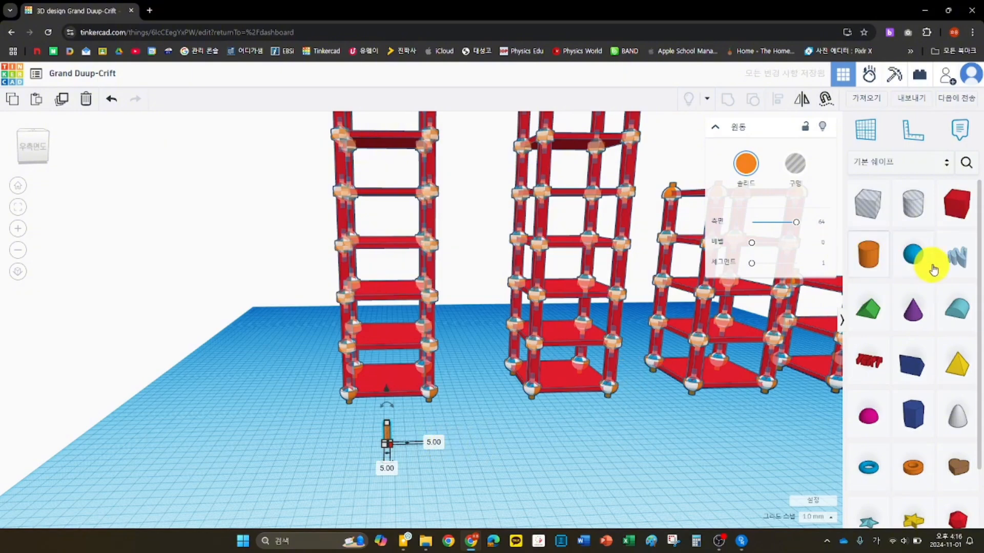
Step: Add a solid sphere resting on the upper end of the thin cylinder
right_click_drag(474, 444, 476, 467)
scroll(413, 446, "up", 5)
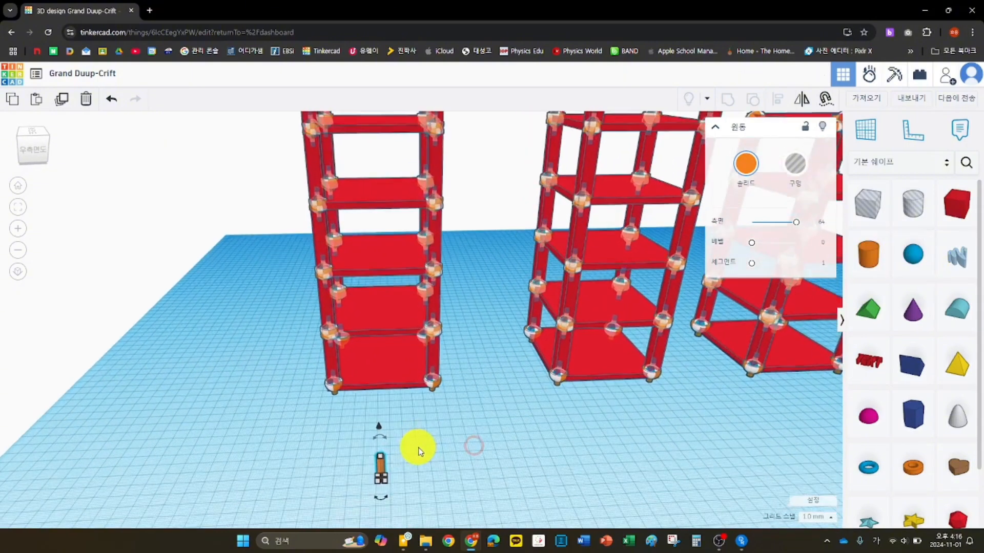
right_click_drag(424, 450, 469, 451)
left_click_drag(913, 259, 442, 421)
right_click_drag(630, 424, 560, 405)
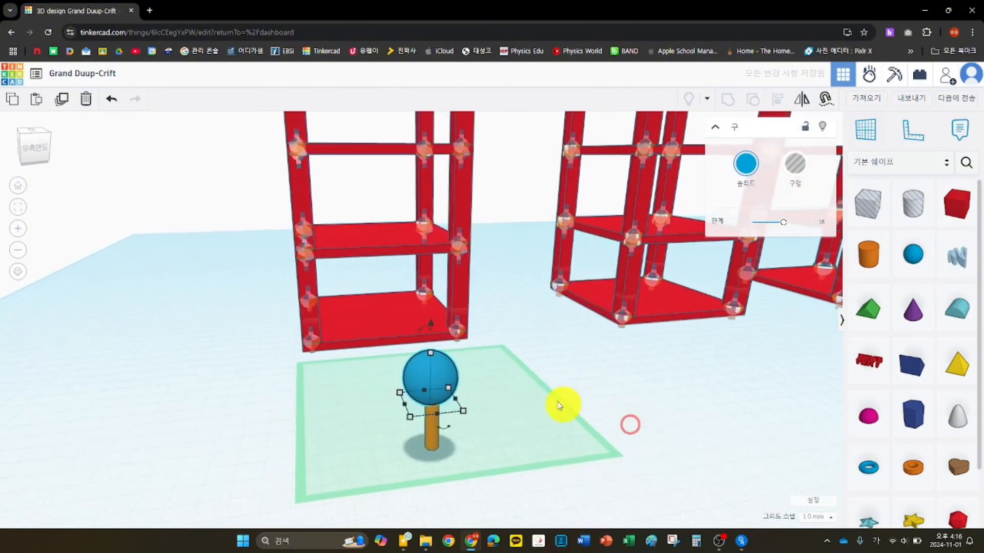
Step: Centre the sphere and the cylinder on each other horizontally and group them into one shape
left_click_drag(350, 485, 348, 479)
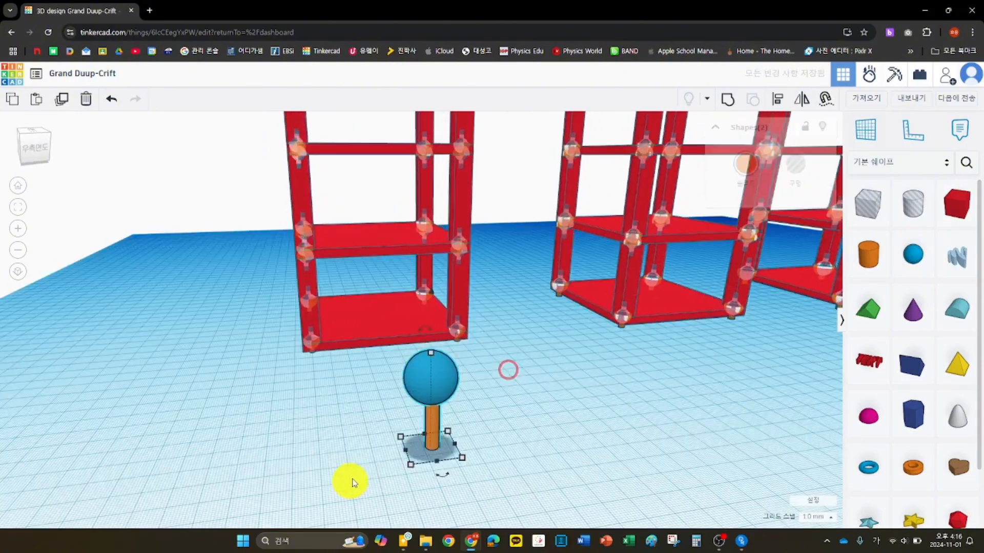
left_click(777, 99)
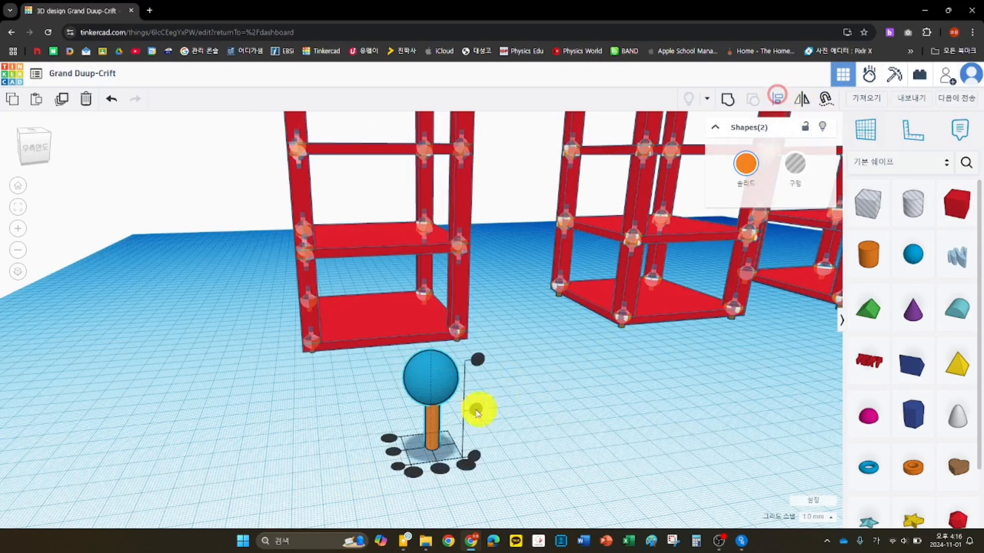
left_click(439, 471)
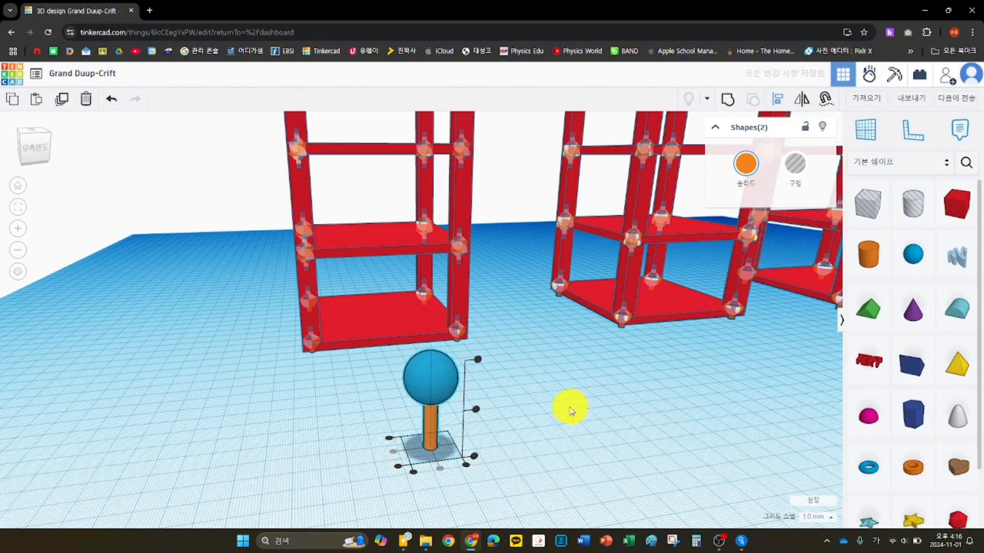
left_click(729, 103)
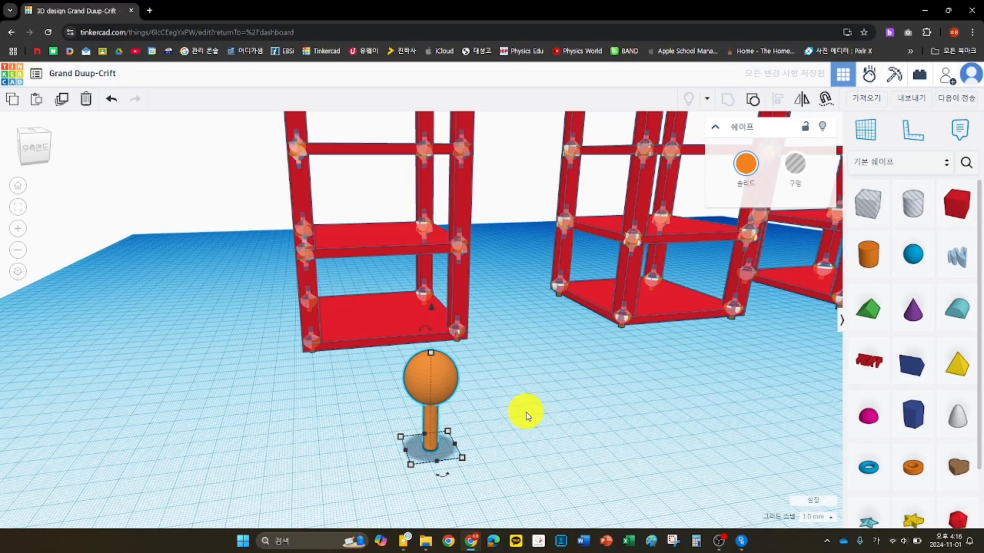
Step: Flip the grouped ball and rod upside down so the ball is below the rod
mouse_move(562, 383)
right_mouse_down()
mouse_move(538, 378)
mouse_move(548, 379)
right_mouse_up()
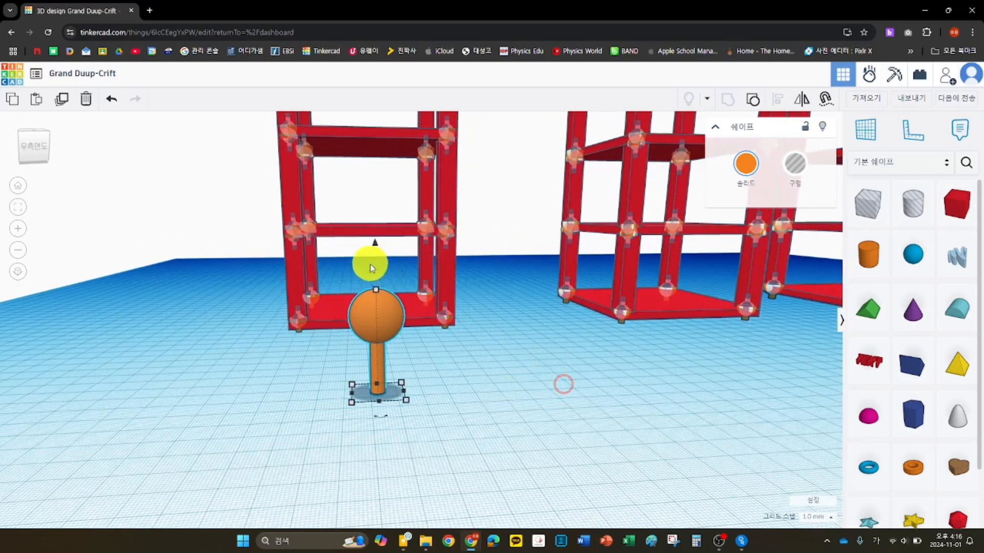
left_click_drag(370, 263, 384, 408)
left_click(508, 276)
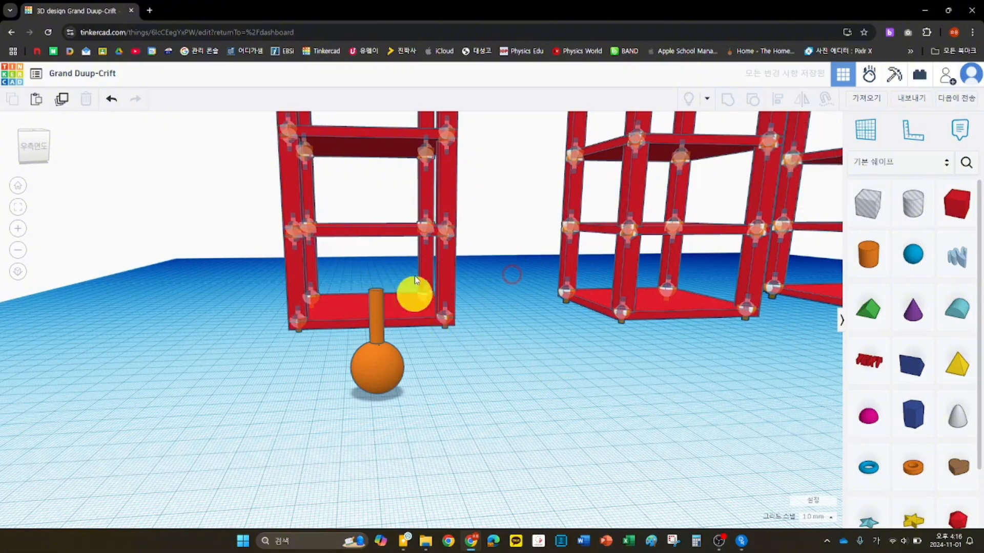
Step: Set the workplane on the underside of the newest tower's top plate and drop the ball-and-rod shape onto that plane
right_click_drag(487, 165, 507, 157)
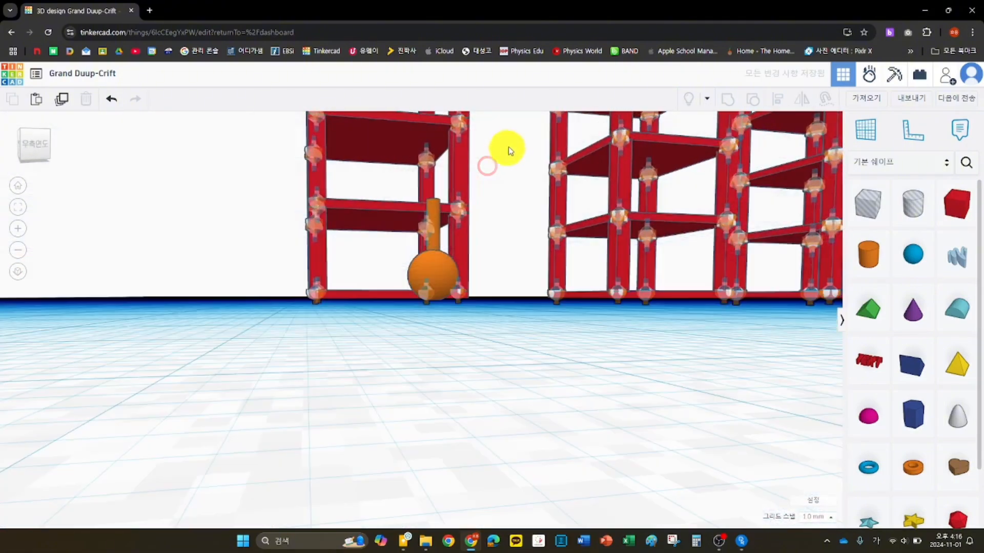
right_click_drag(510, 147, 472, 309)
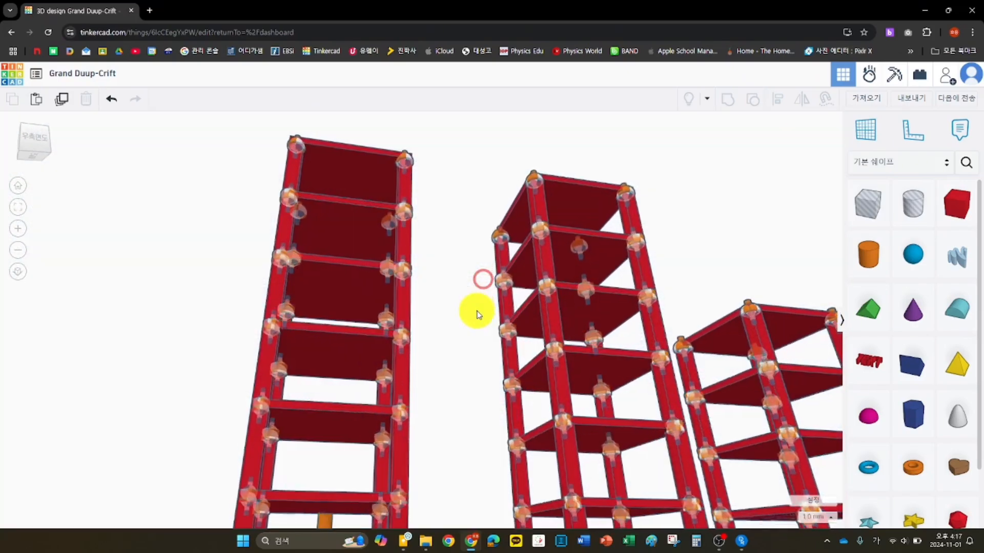
left_click(873, 139)
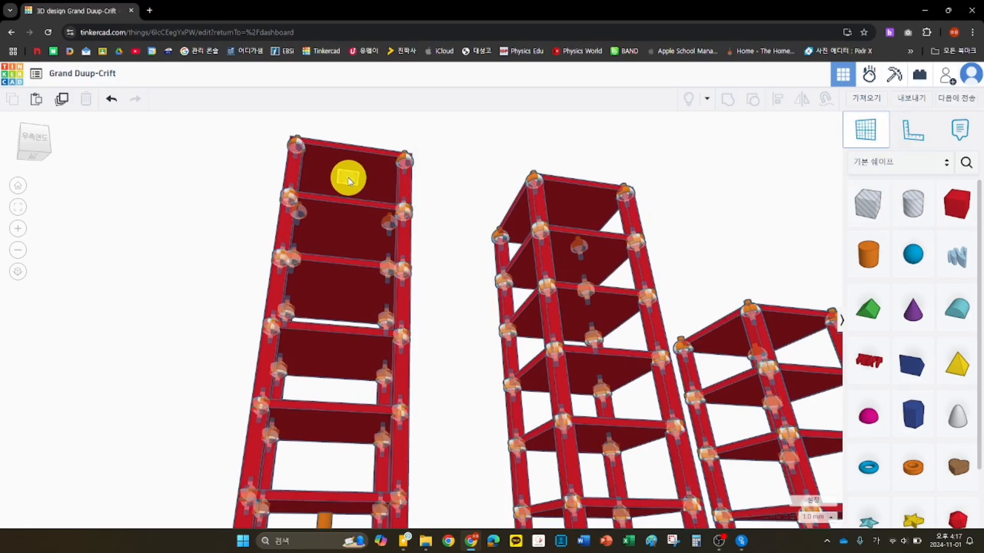
left_click(348, 179)
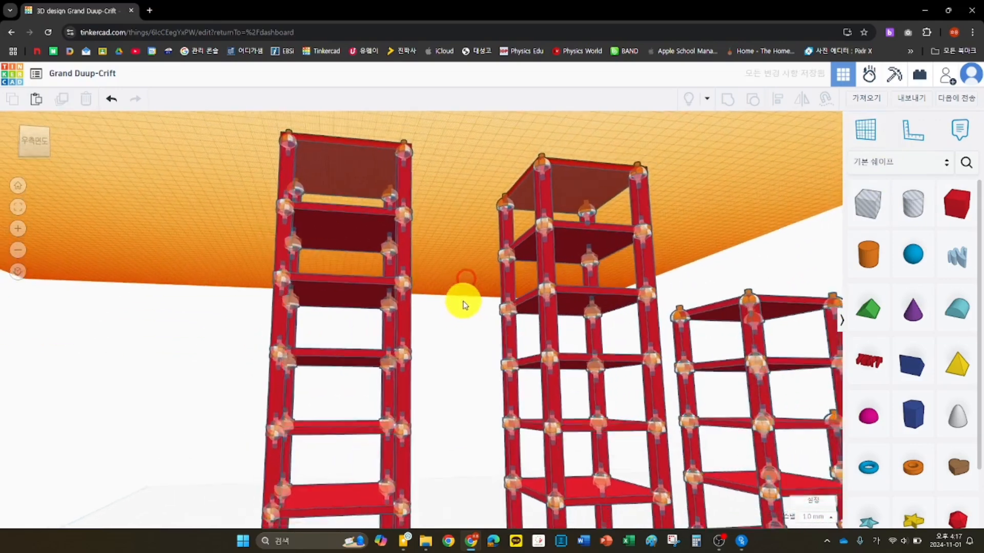
right_click_drag(439, 356, 401, 330)
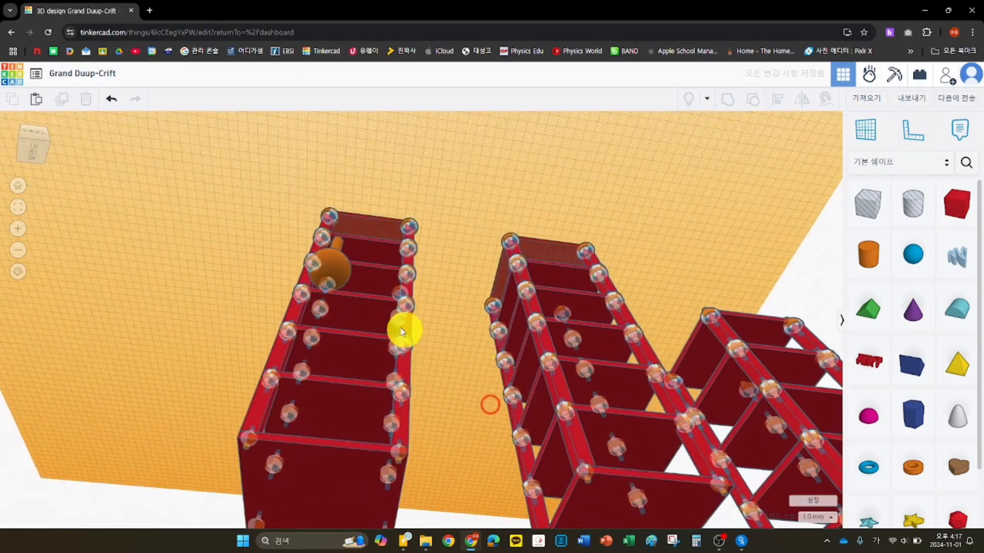
left_click(340, 256)
key("d")
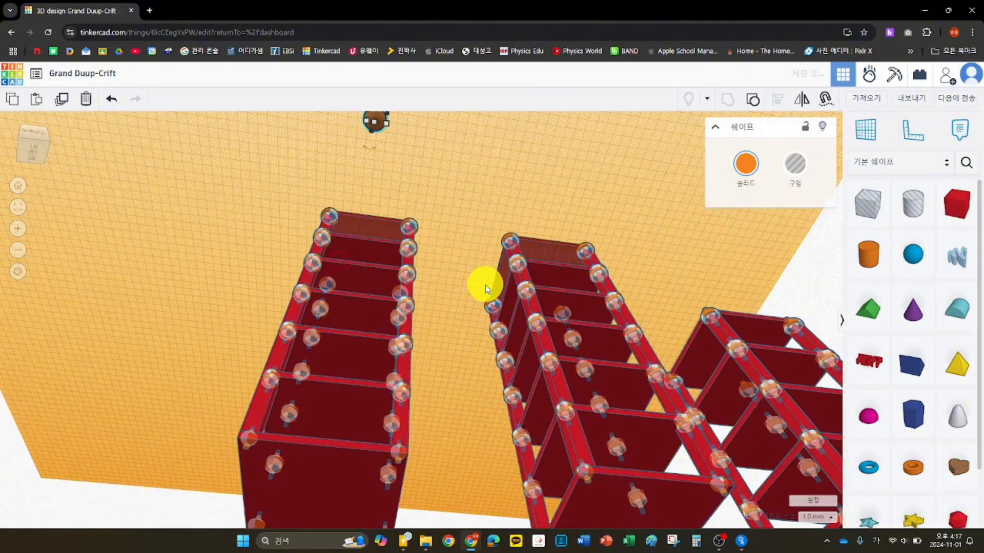
Step: Align the ball-and-rod shape to the centre of the tower's top plate in both horizontal directions so it hangs beneath it
right_click_drag(466, 191, 511, 305)
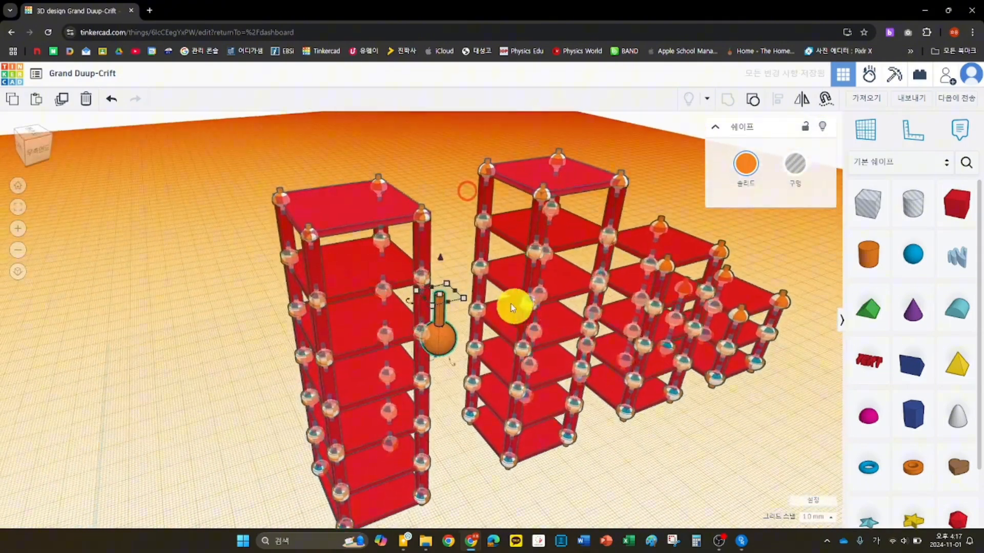
left_click(349, 209, "shift")
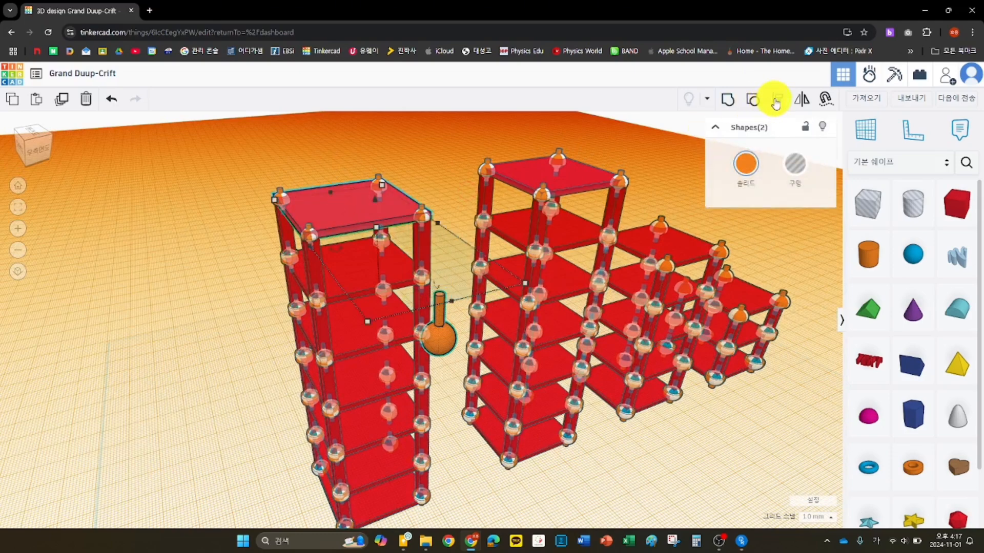
left_click(776, 101)
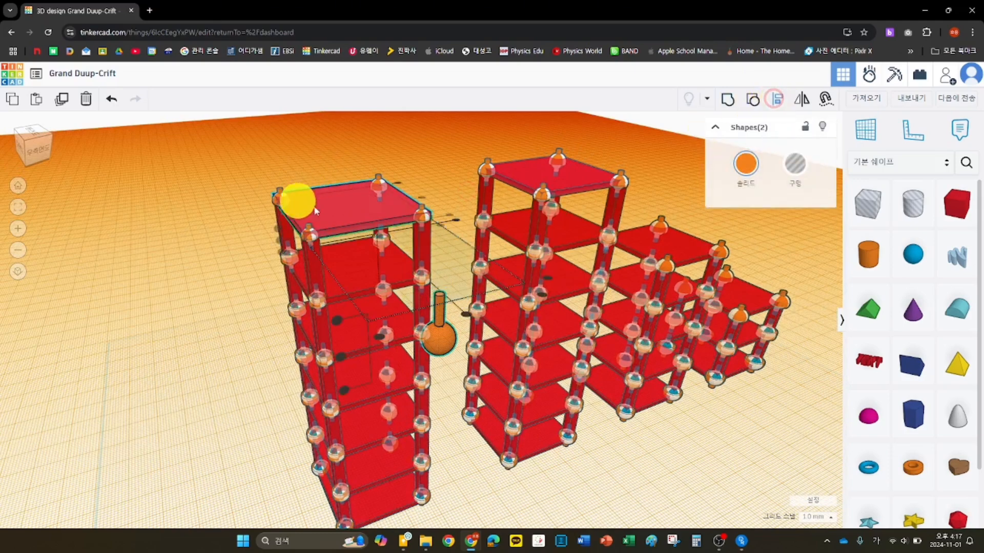
left_click(337, 206)
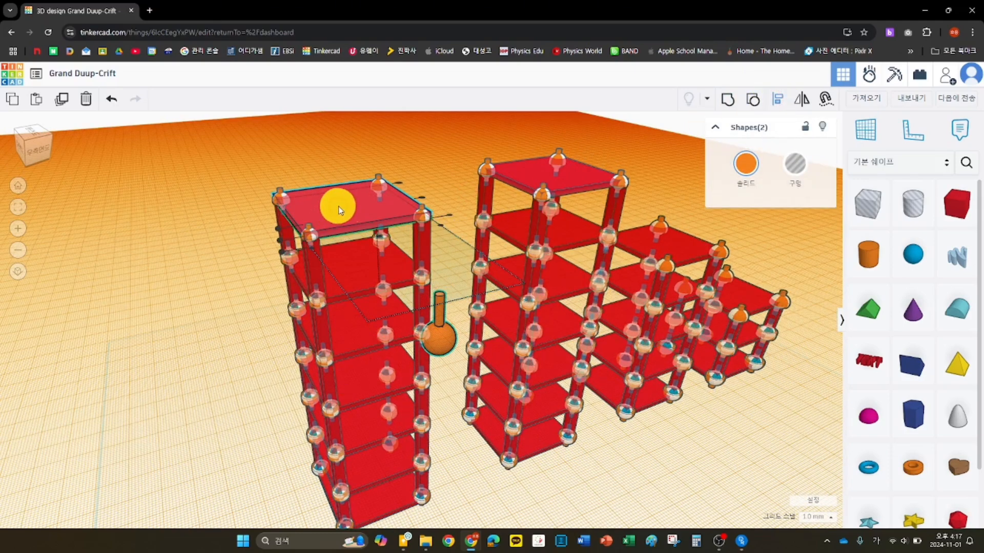
left_click(423, 199)
right_click_drag(465, 224, 374, 312)
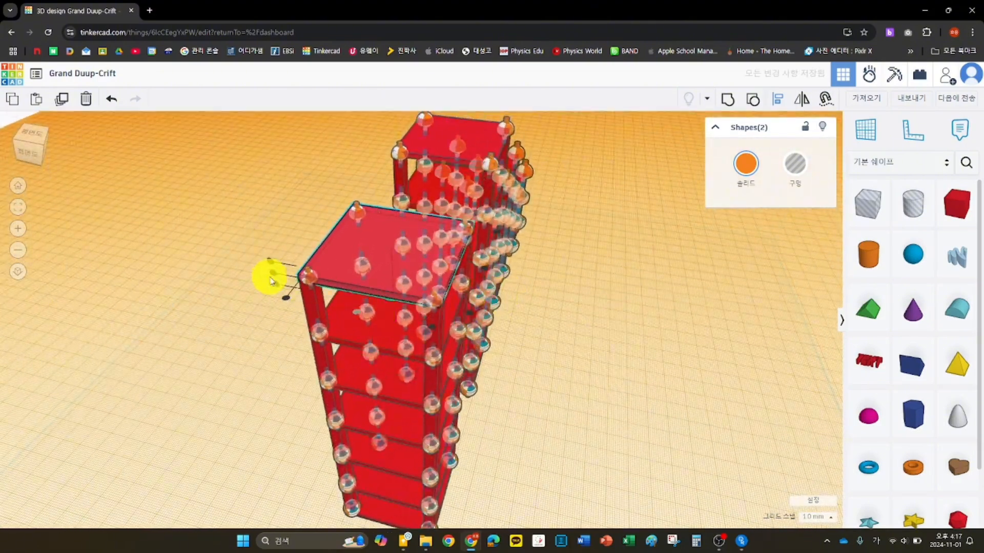
right_click_drag(285, 224, 548, 288)
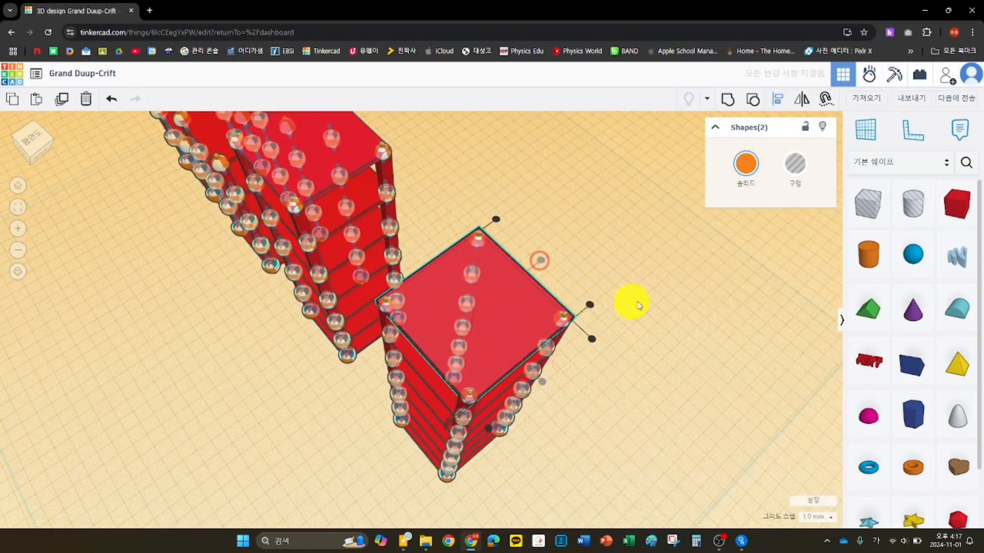
right_click_drag(632, 306, 582, 263)
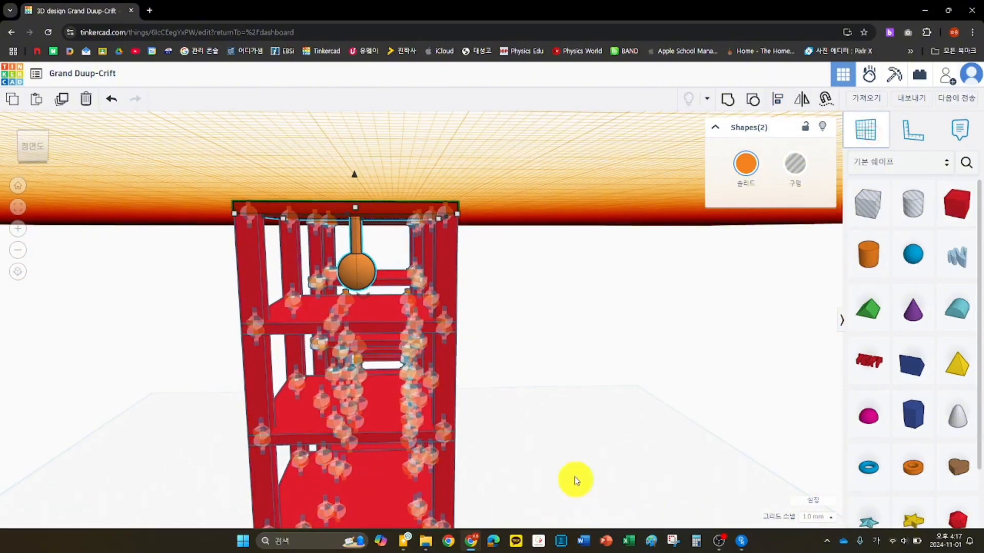
Step: Return the workplane to the base grid
left_click(872, 137)
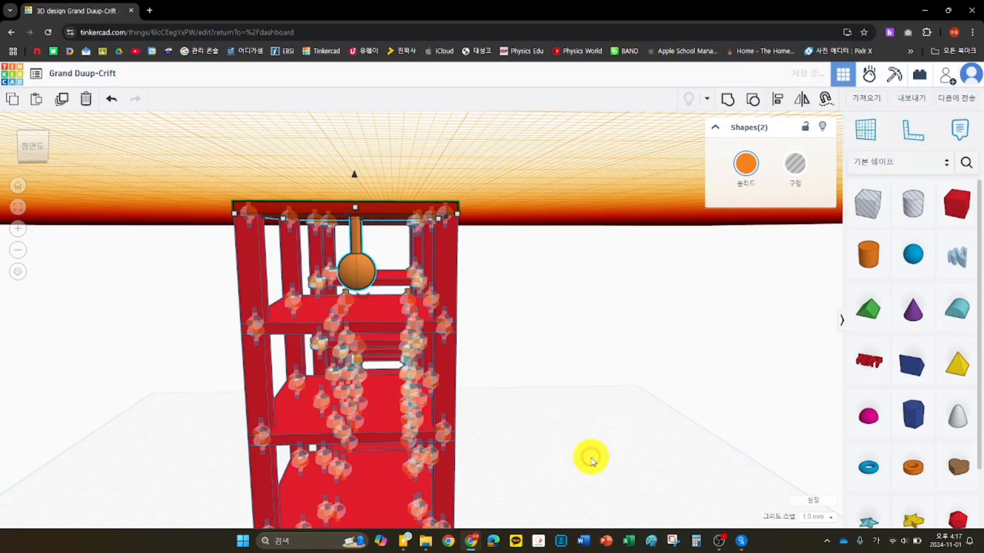
right_click_drag(591, 461, 659, 417)
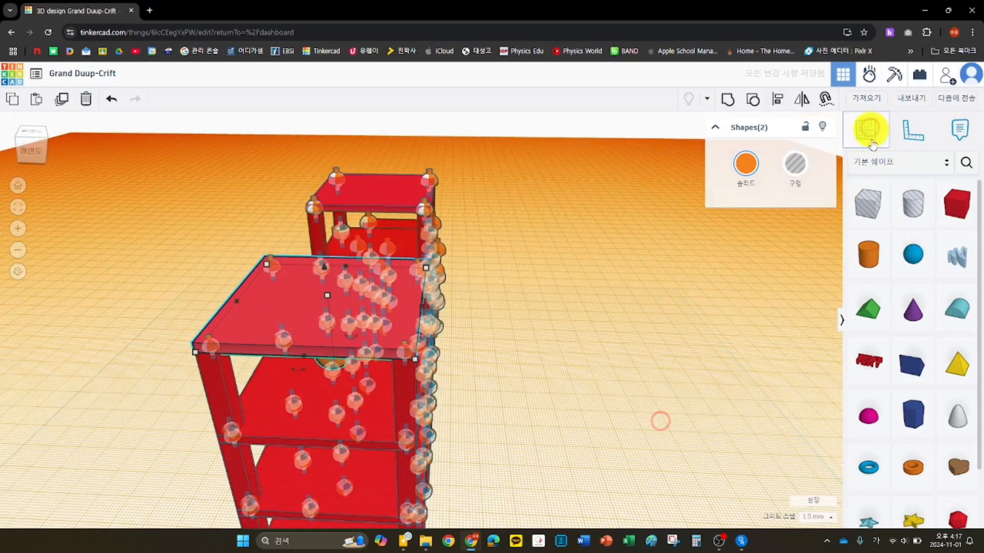
left_click(871, 142)
left_click(566, 417)
right_click_drag(553, 410, 496, 322)
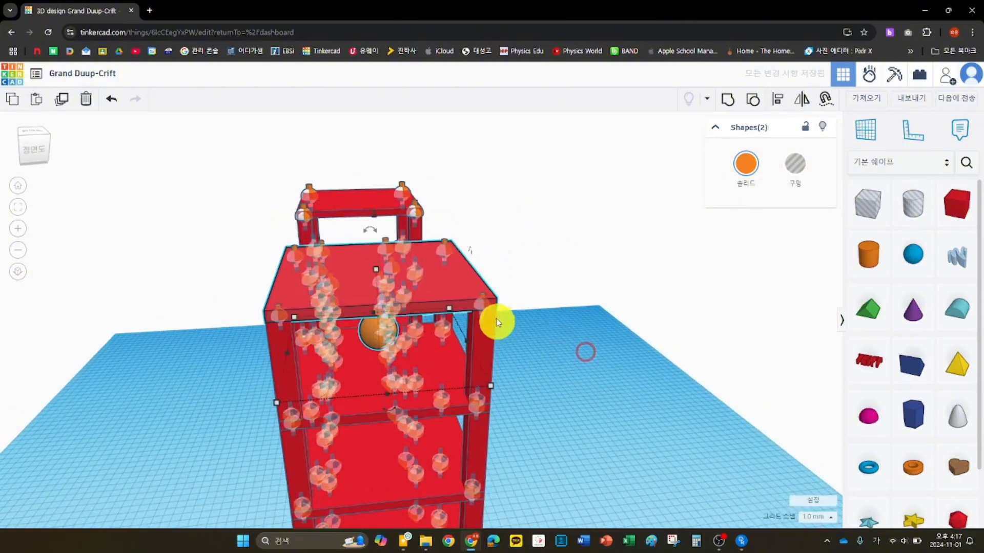
Step: Duplicate the pivot connector at a corner of the tower's top plate and move the copy out beside the tower
left_click(483, 302)
right_click_drag(622, 334, 683, 348)
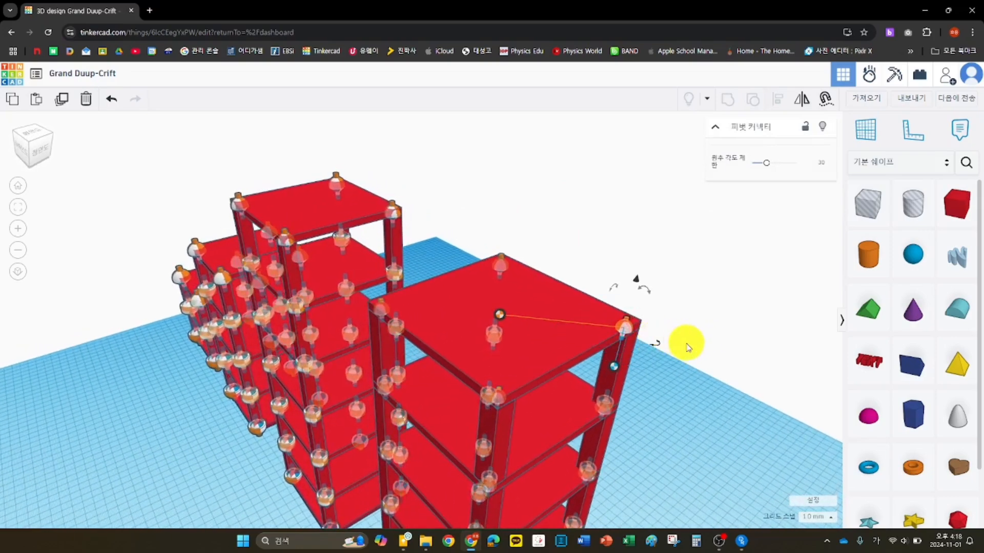
key("ctrl+d")
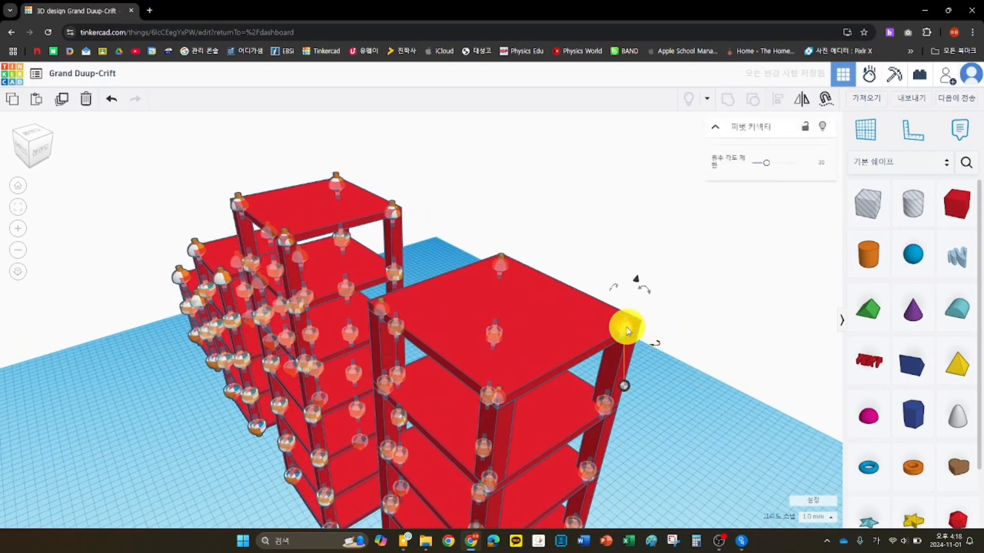
left_click_drag(661, 345, 660, 346)
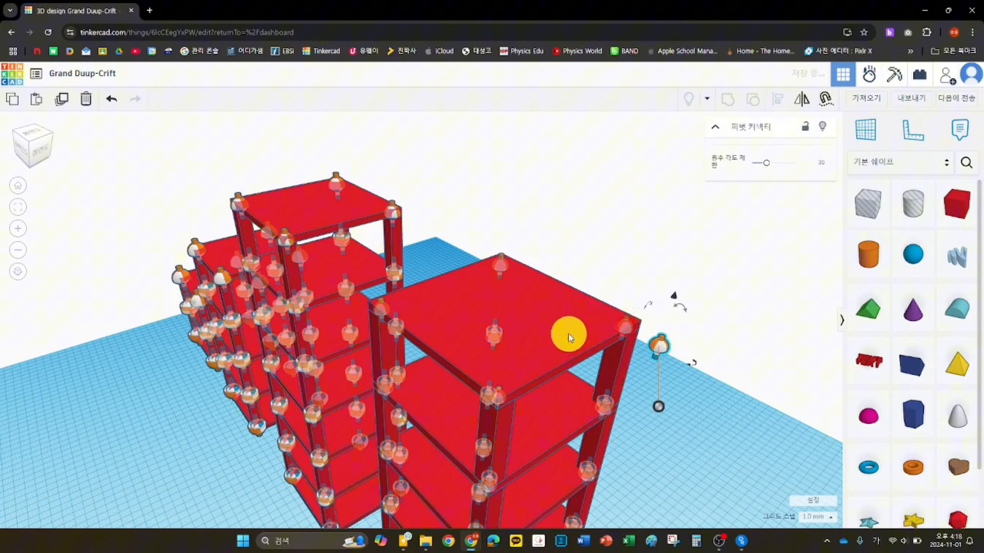
Step: Align the copied pivot connector to the centre of the pendulum tower's top plate in both horizontal directions
left_click(547, 318, "shift")
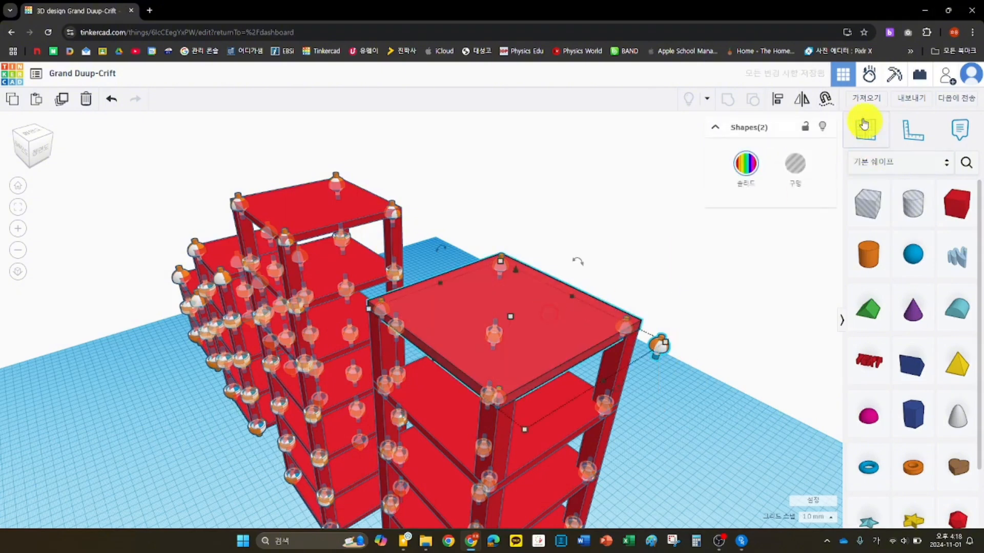
left_click(783, 103)
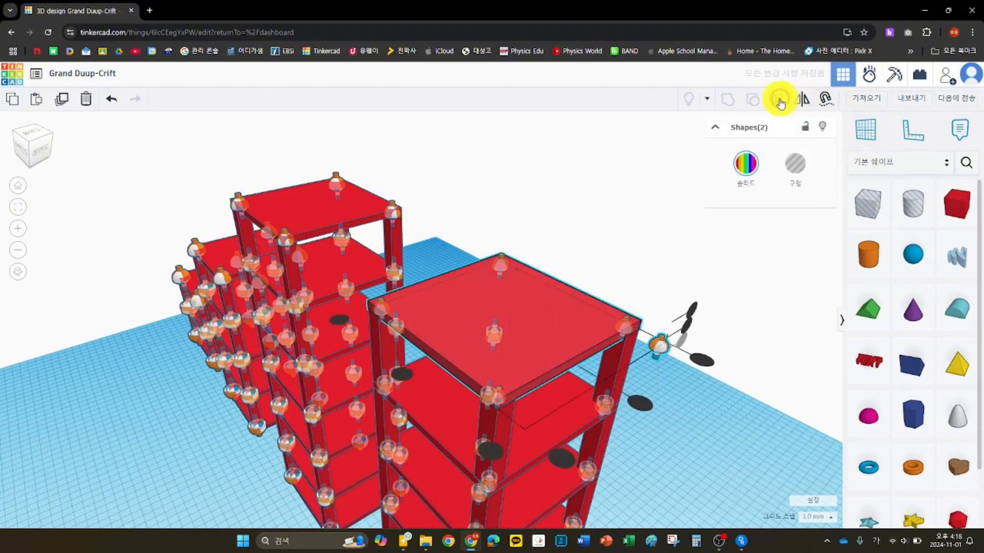
left_click(552, 318)
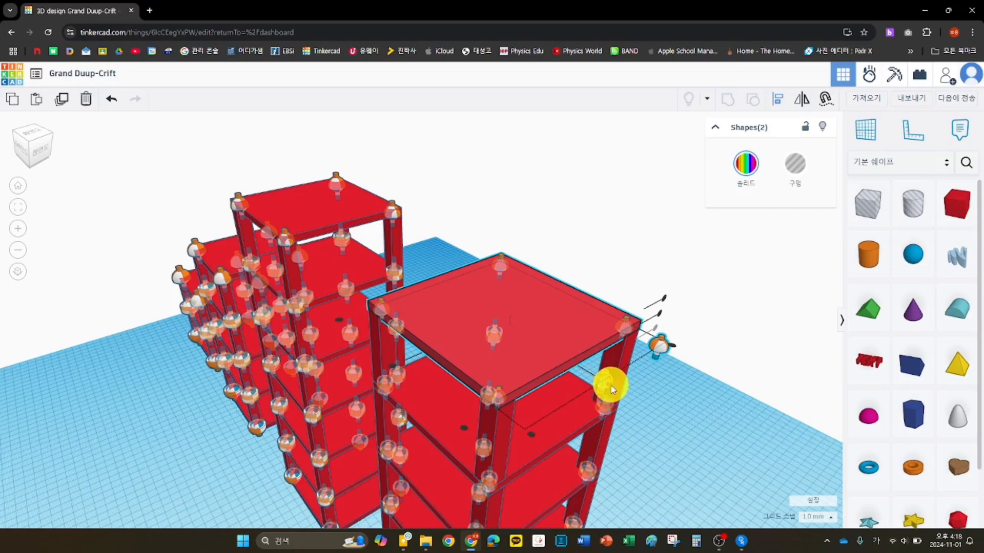
right_click_drag(774, 315, 450, 413)
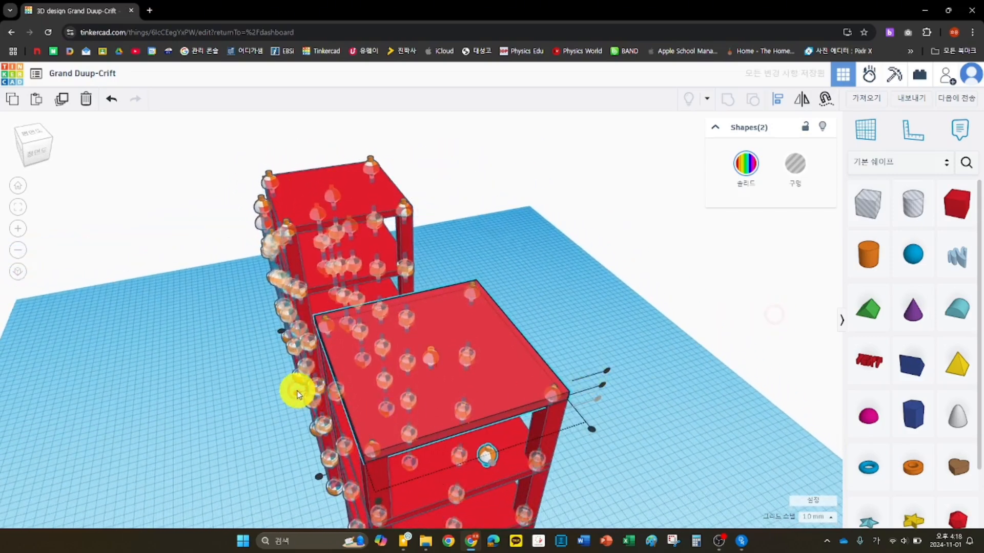
right_click_drag(618, 304, 604, 262)
left_click(622, 174)
left_click(638, 201)
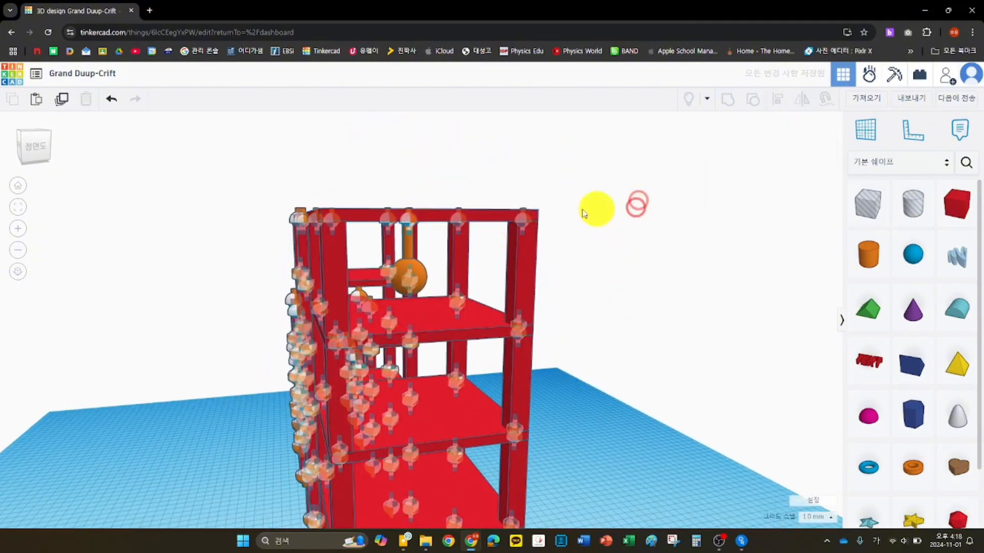
right_click_drag(595, 151, 409, 254)
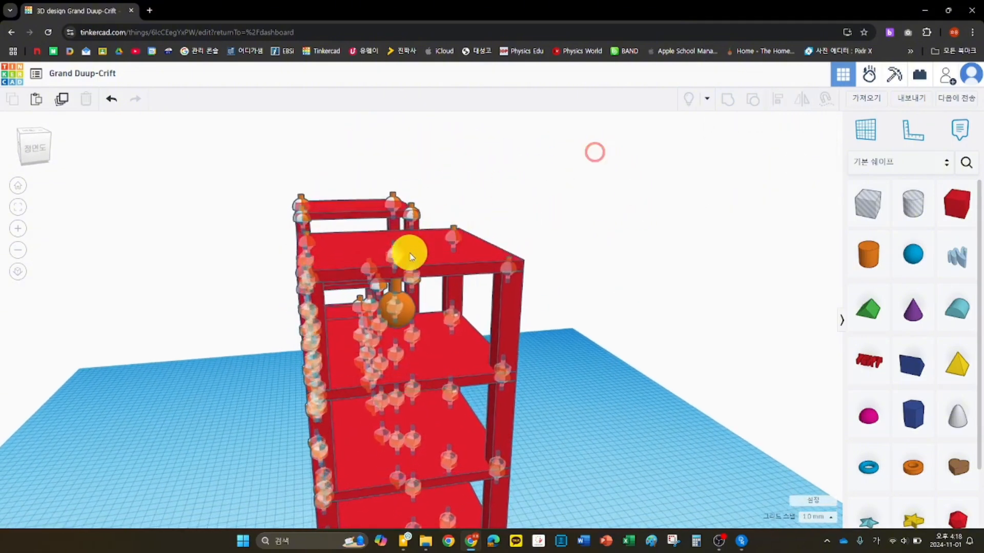
Step: Adjust the direction handle of the centred pivot connector between the top plate and the ball-and-rod shape
left_click(393, 256)
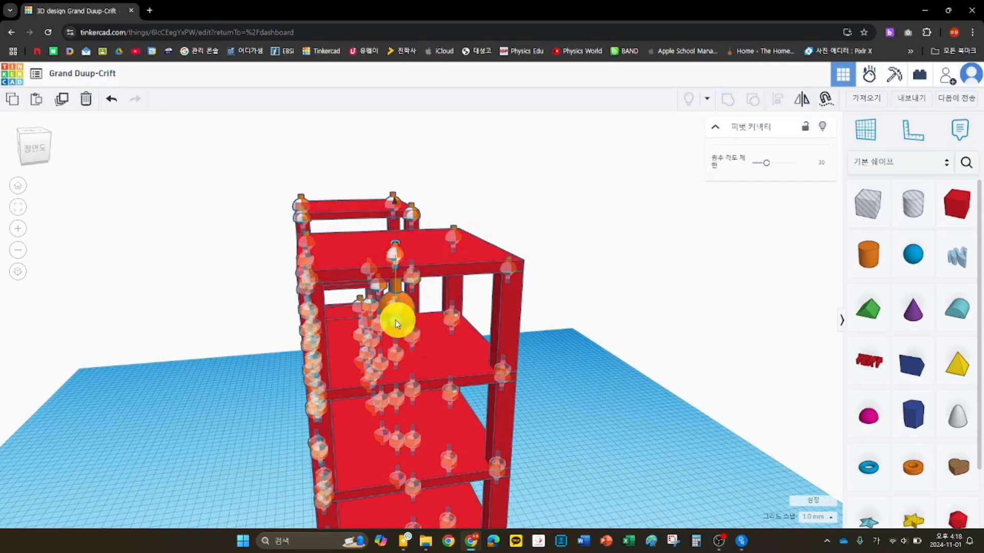
left_click_drag(397, 323, 428, 262)
left_click_drag(399, 311, 410, 319)
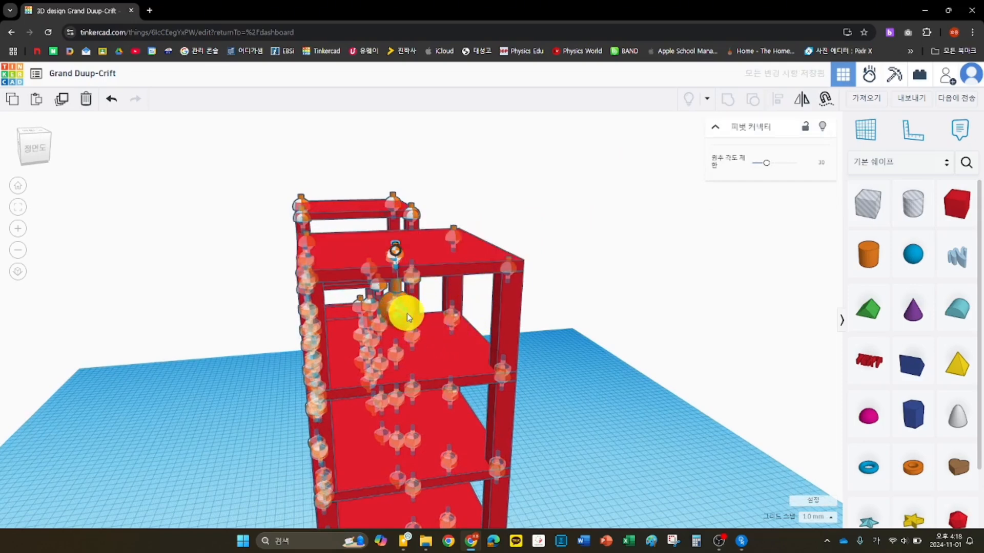
left_click(670, 289)
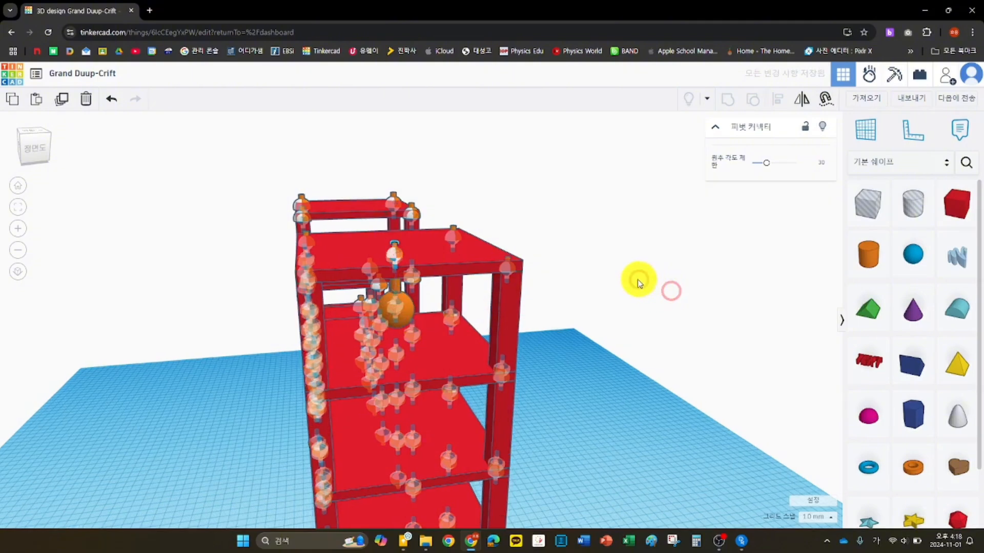
right_click_drag(607, 248, 587, 219)
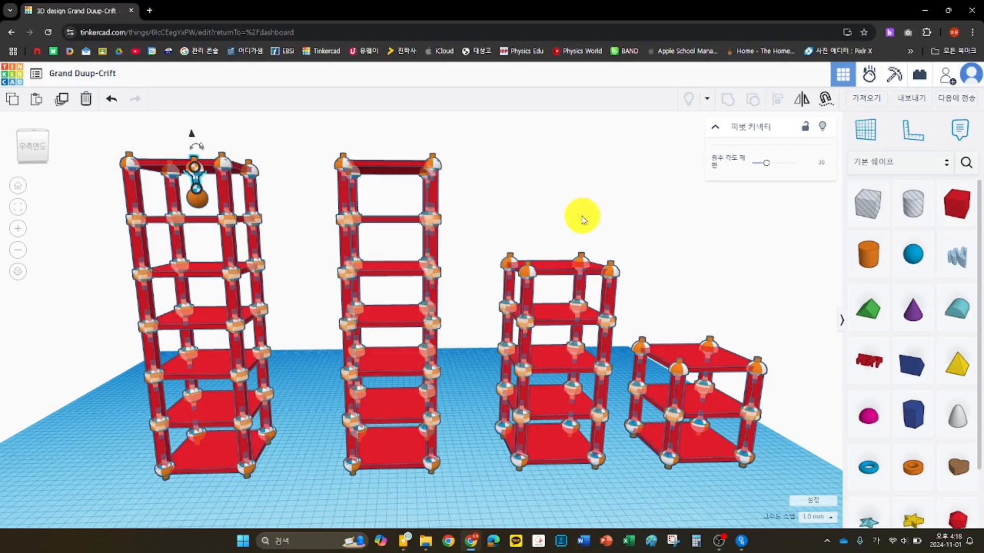
Step: Place a sphere on the pendulum tower's top plate and align it to the plate's centre in both horizontal directions
right_click_drag(699, 285, 691, 319)
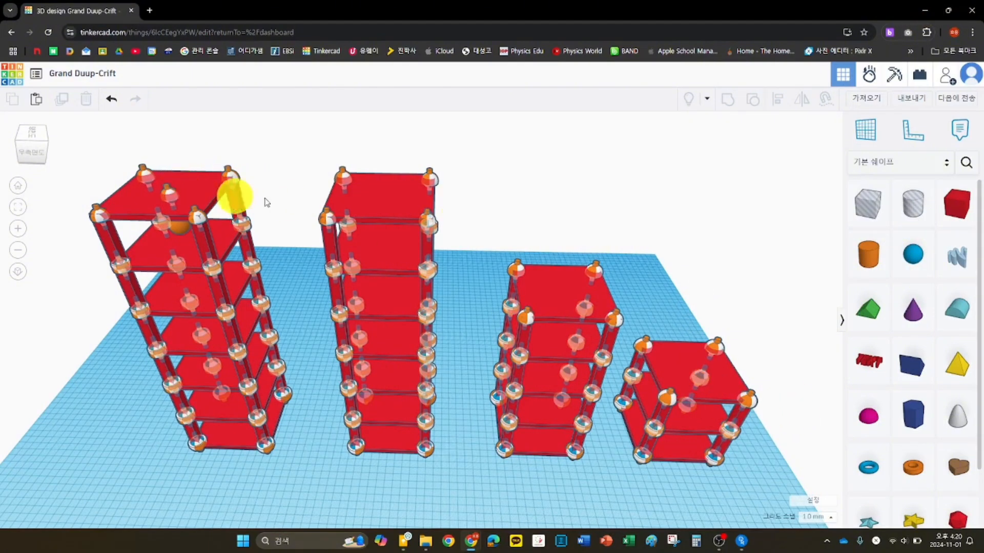
left_click(912, 255)
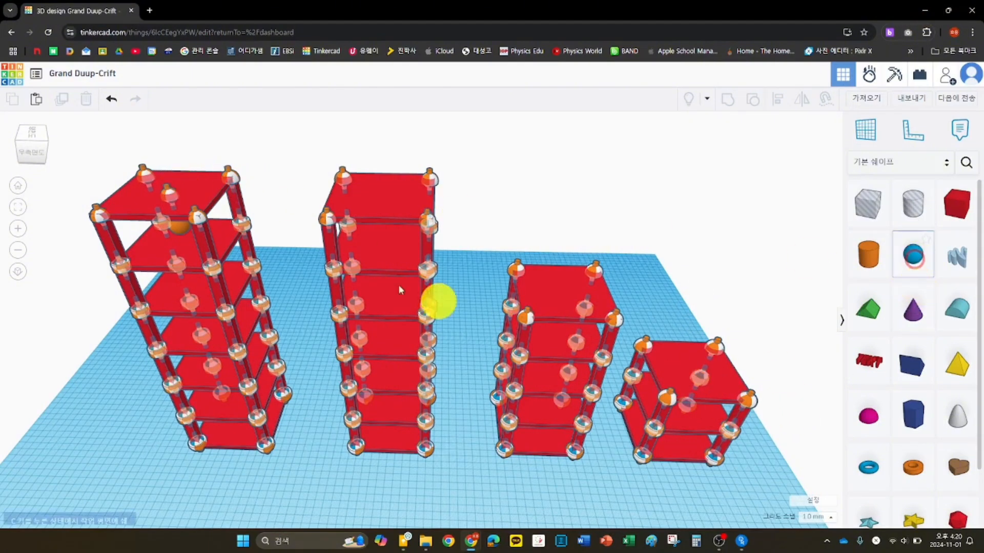
left_click(173, 193)
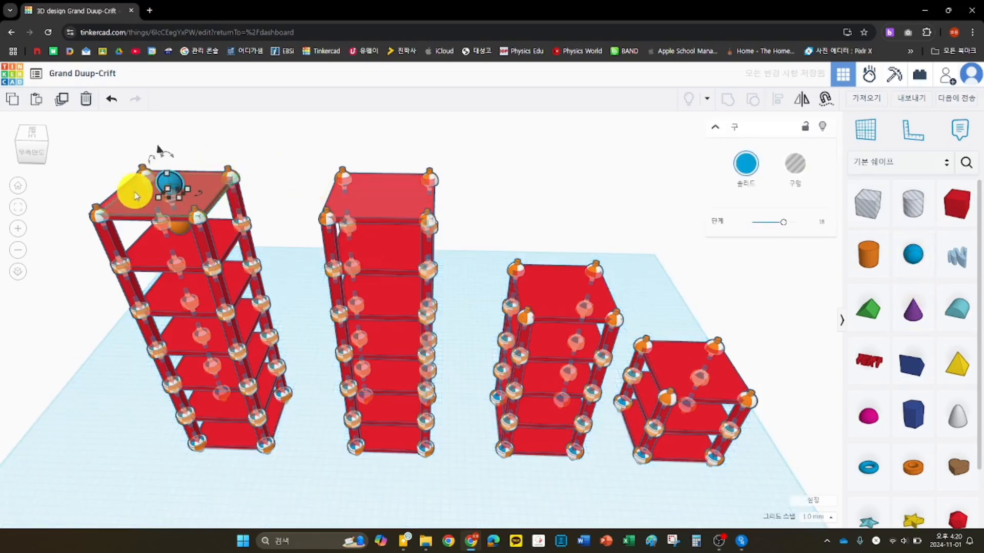
left_click(119, 192, "shift")
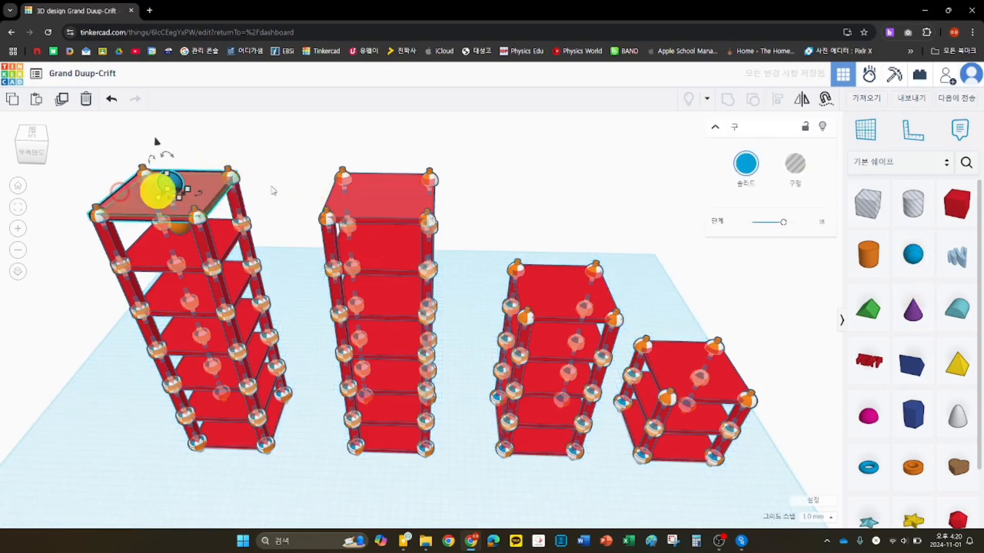
left_click(779, 102)
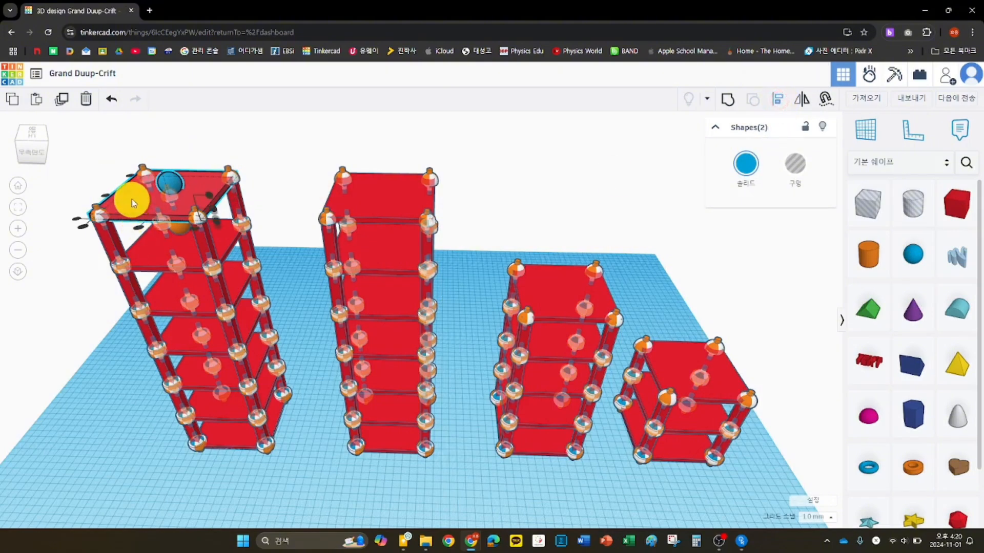
left_click(137, 228)
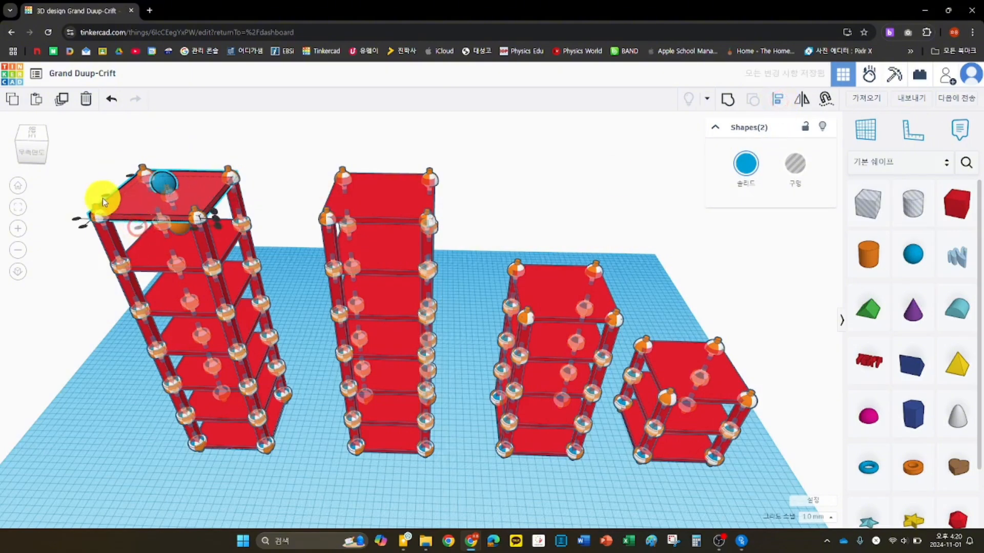
left_click(584, 222)
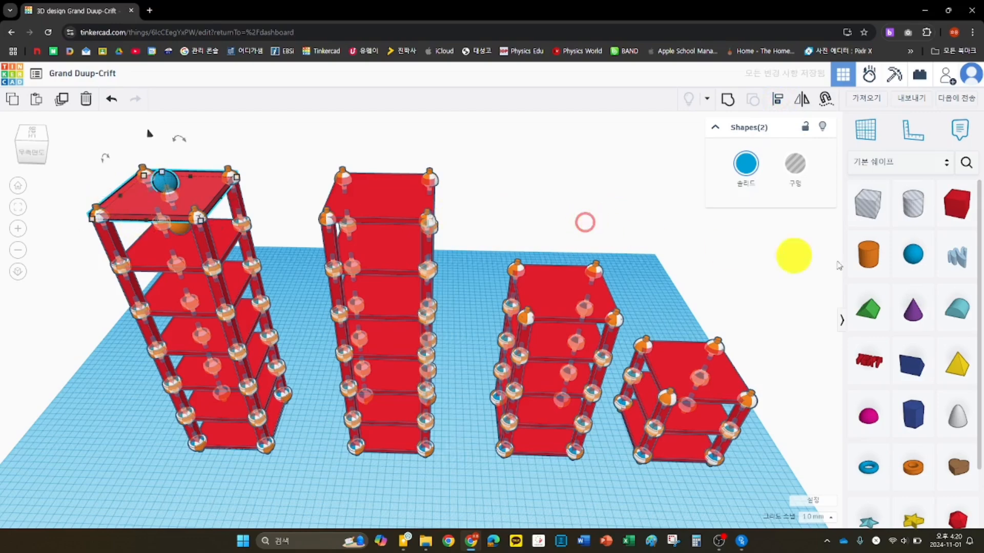
Step: Place a sphere on the top plate of the second six-storey tower and align it to the plate's centre
left_click_drag(917, 260, 392, 192)
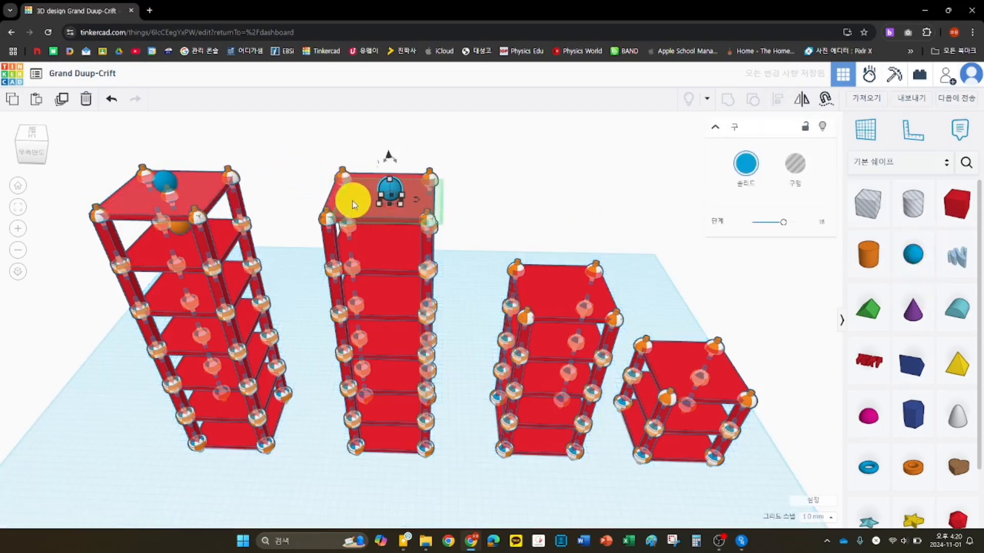
left_click(352, 204, "shift")
left_click(778, 103)
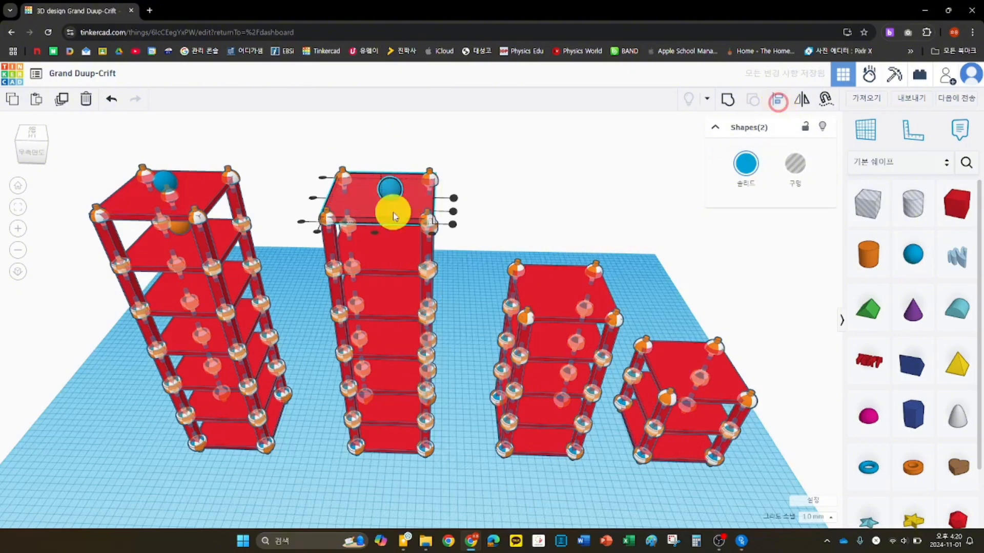
left_click(374, 231)
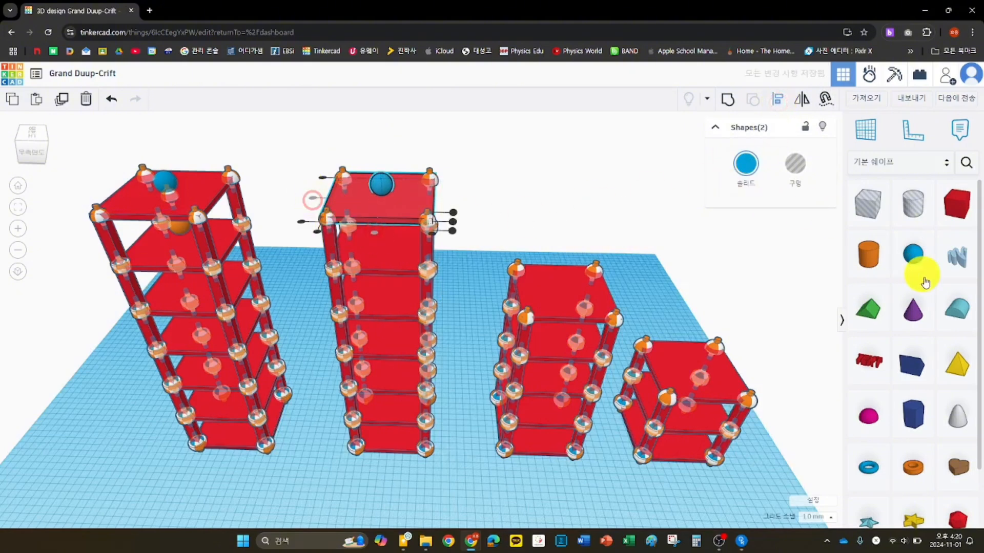
Step: Place a sphere on the top plate of the four-storey tower and align it to the plate's centre
left_click(914, 256)
left_click(561, 296)
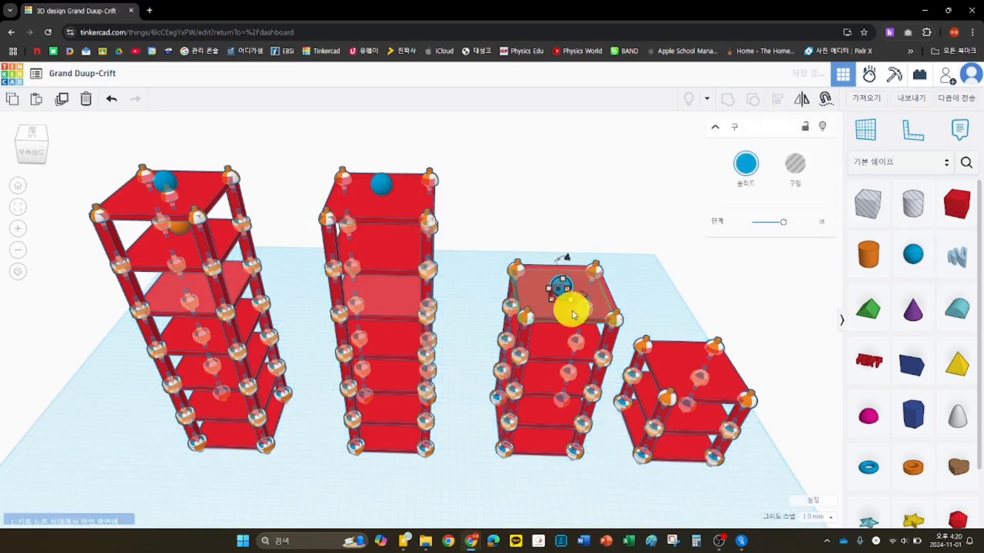
left_click(544, 274, "shift")
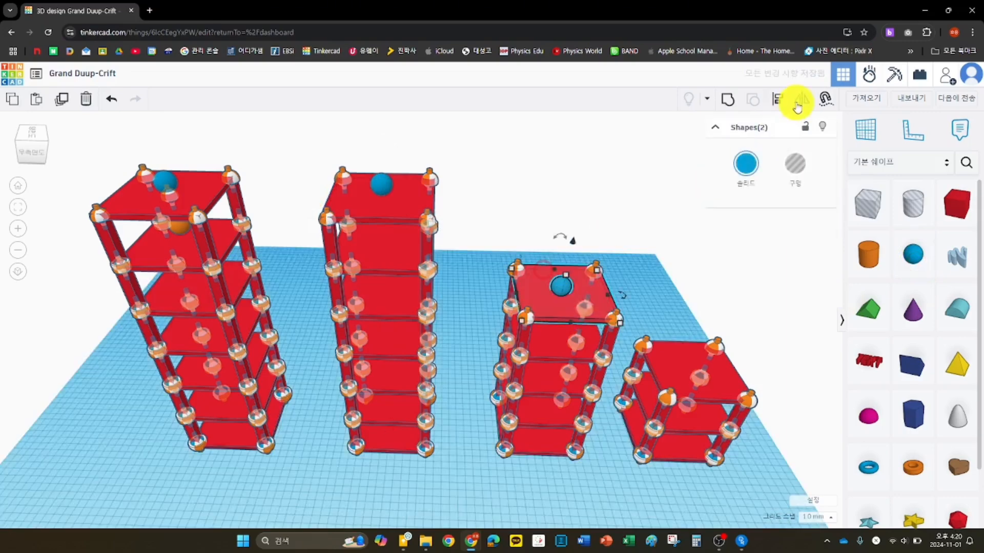
left_click(780, 103)
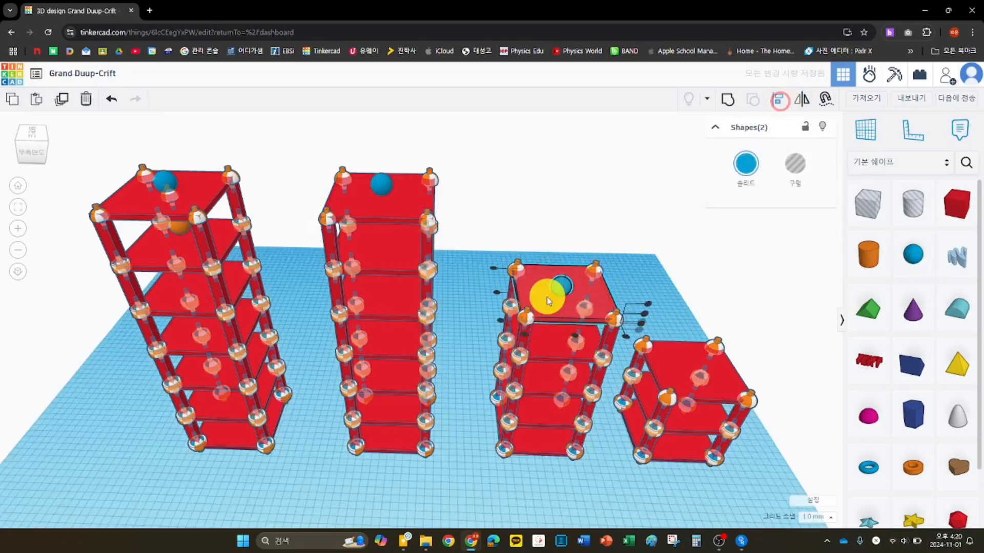
left_click(497, 292)
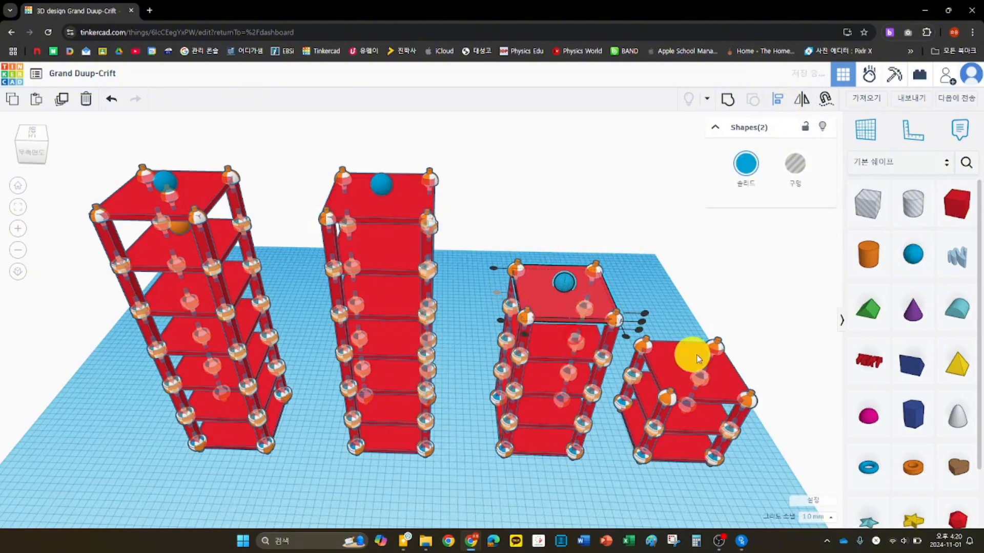
Step: Place a sphere on the top plate of the shortest tower and align it to the plate's centre
left_click(910, 253)
left_click(699, 372)
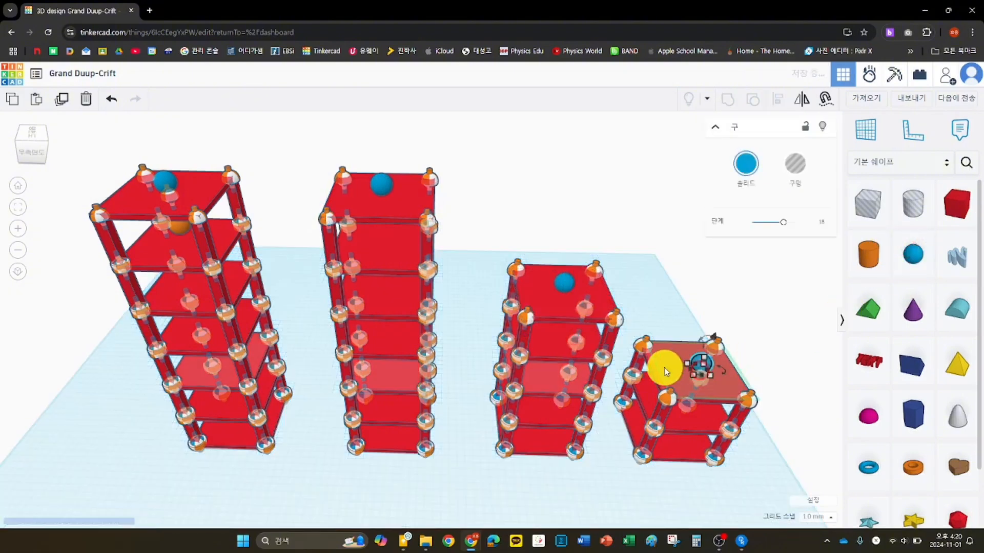
left_click(663, 364, "shift")
left_click(779, 106)
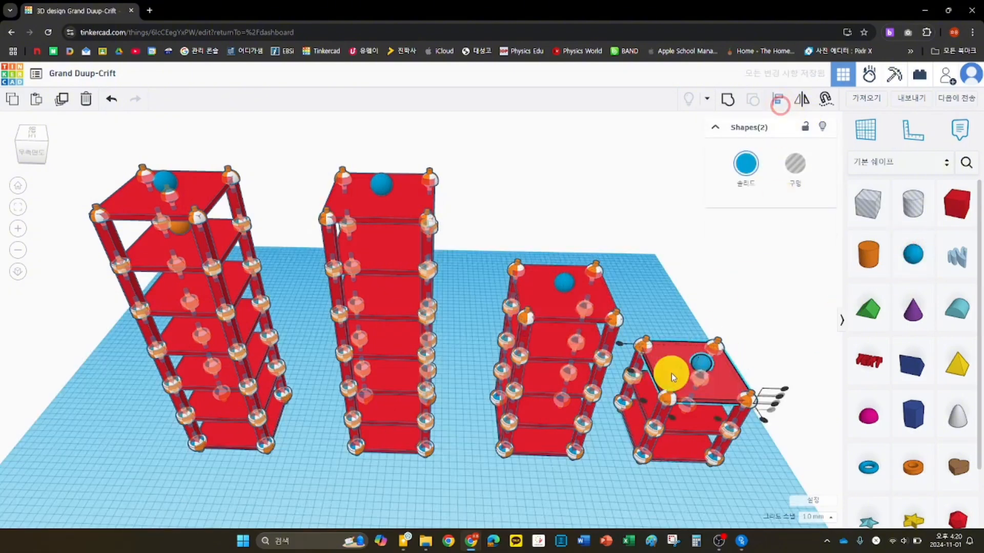
left_click(631, 372)
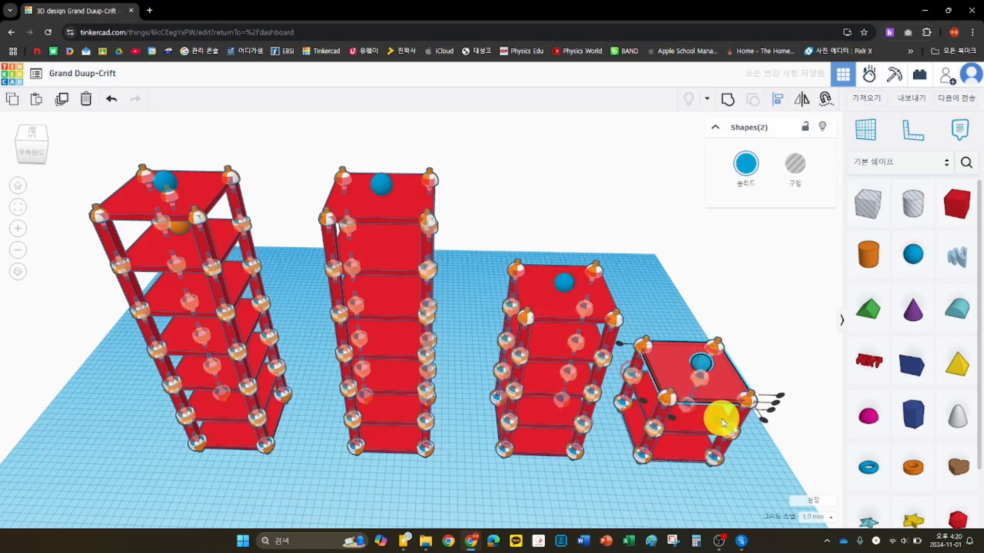
left_click(781, 303)
Step: Colour the sphere on the six-storey tower without the pendulum yellow and the sphere on the four-storey tower green
right_click_drag(748, 278, 728, 268)
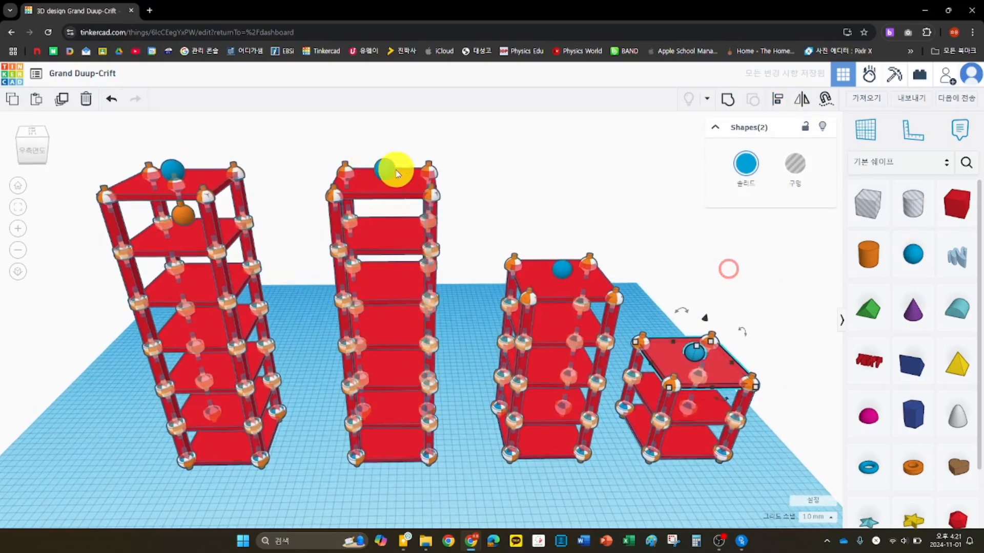
left_click(388, 173)
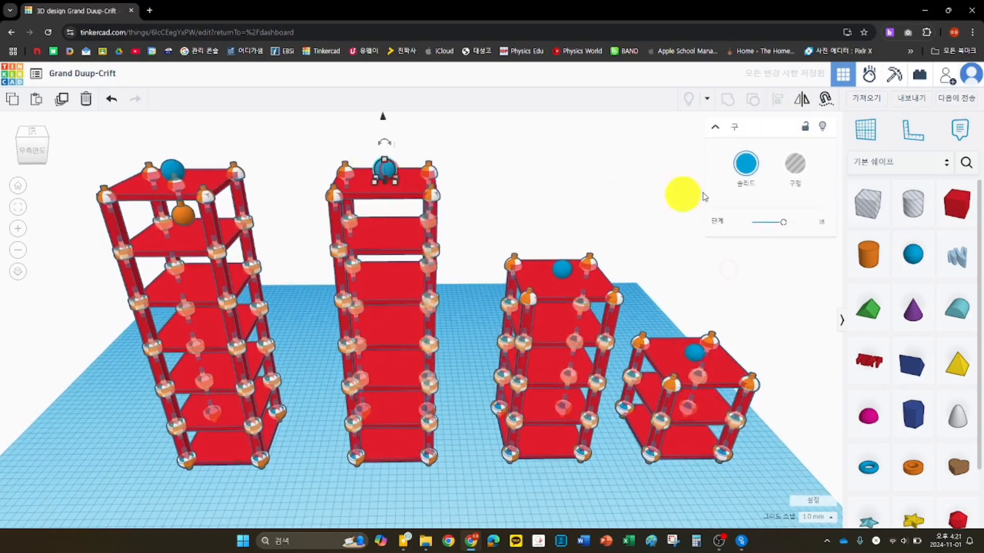
left_click(746, 170)
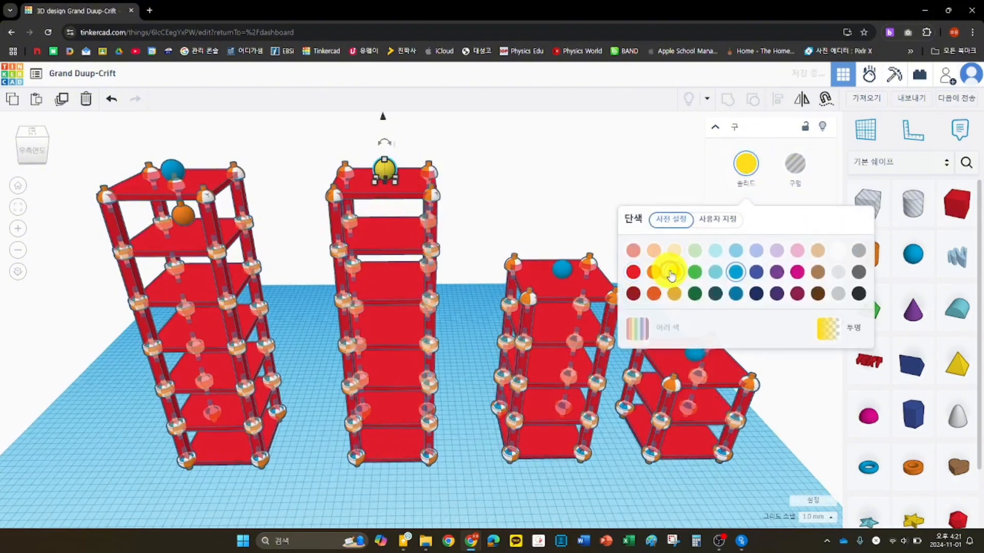
left_click(561, 268)
left_click(748, 164)
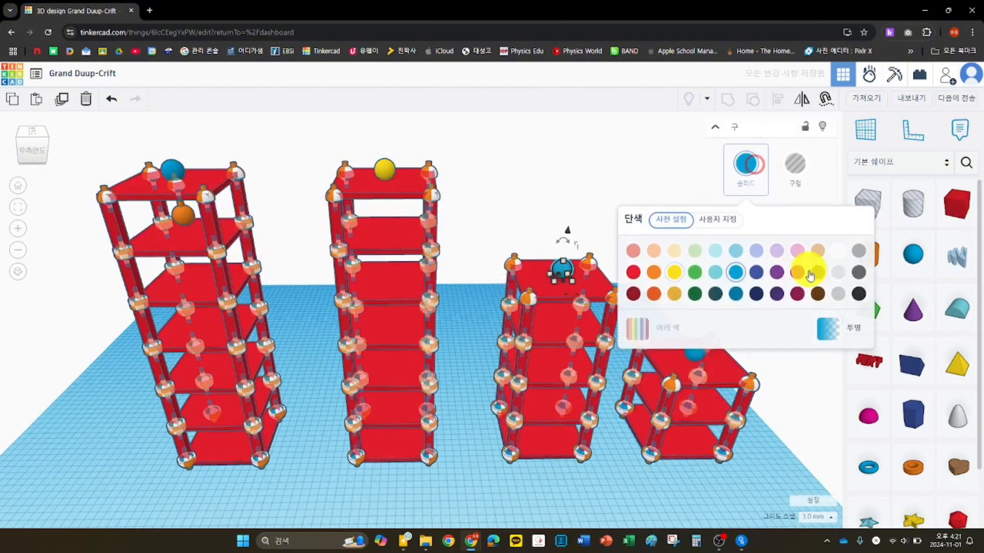
left_click(695, 272)
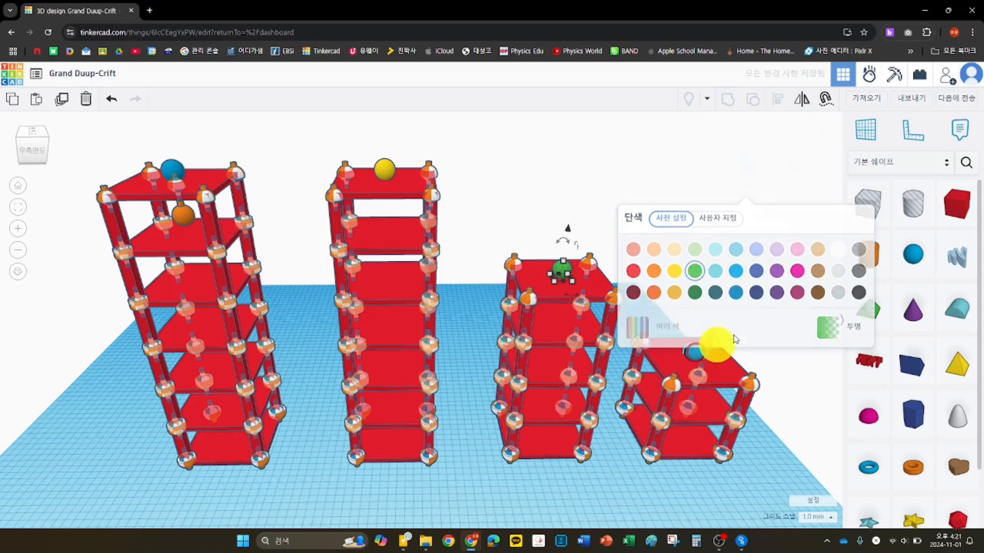
Step: Colour the sphere on the shortest tower white
left_click(698, 352)
left_click(746, 164)
left_click(838, 251)
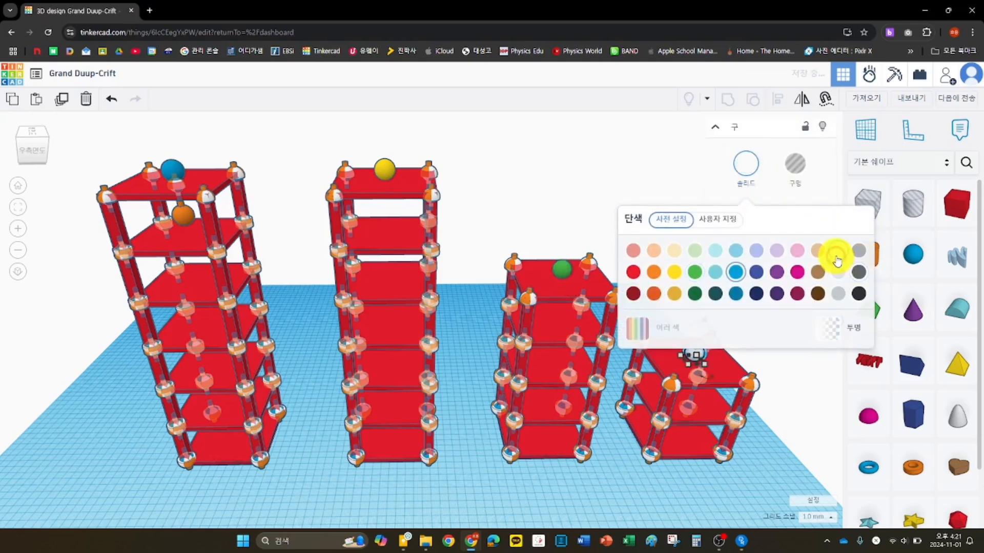
left_click(602, 156)
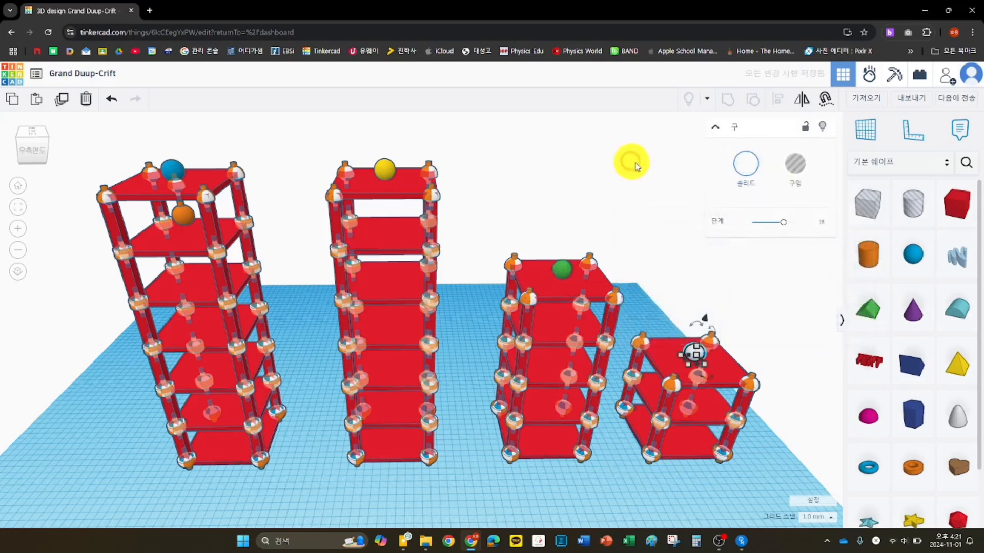
left_click(634, 165)
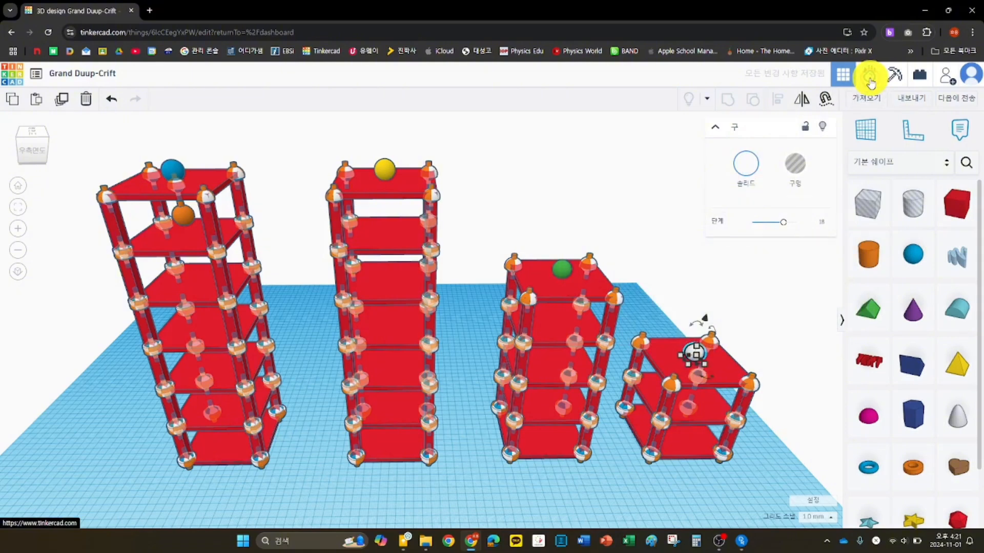
Step: Switch to Sim Lab and enable shape tracing for the blue, yellow, green and white spheres on top of the towers
left_click(870, 77)
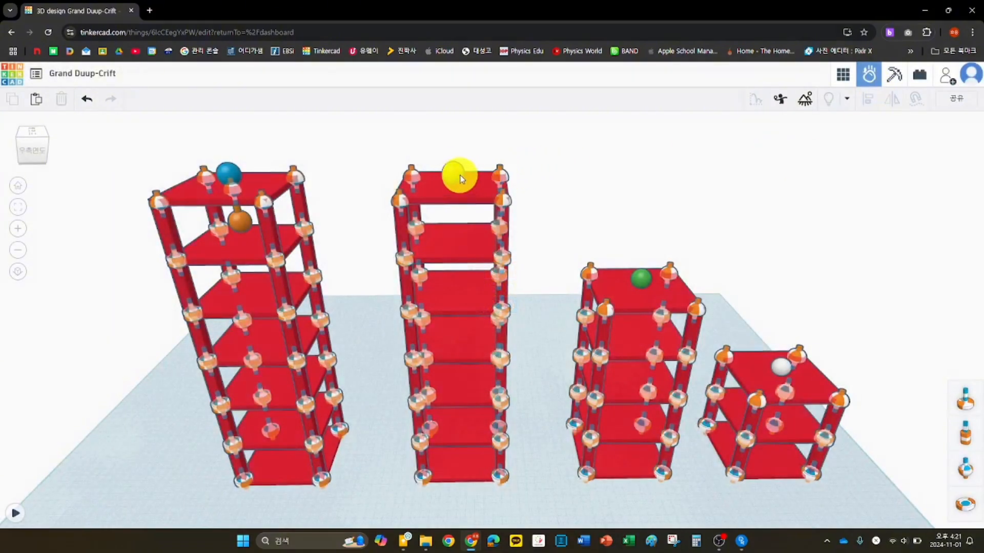
left_click(453, 175)
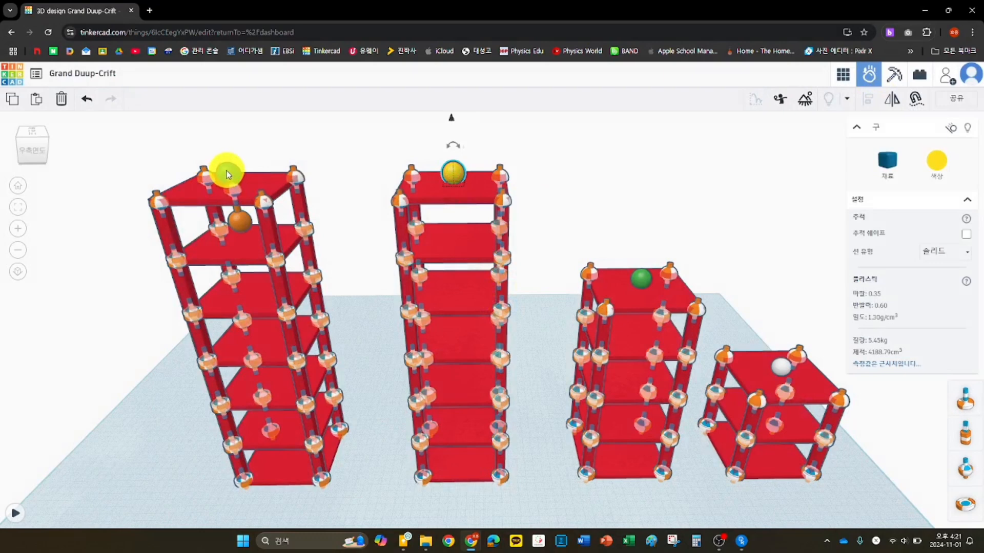
left_click(782, 367, "shift")
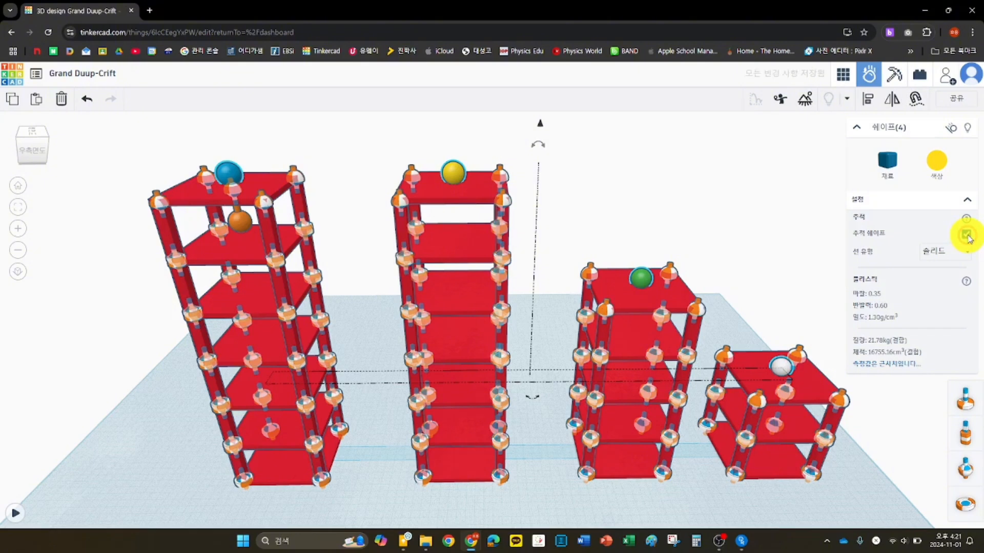
left_click(801, 224)
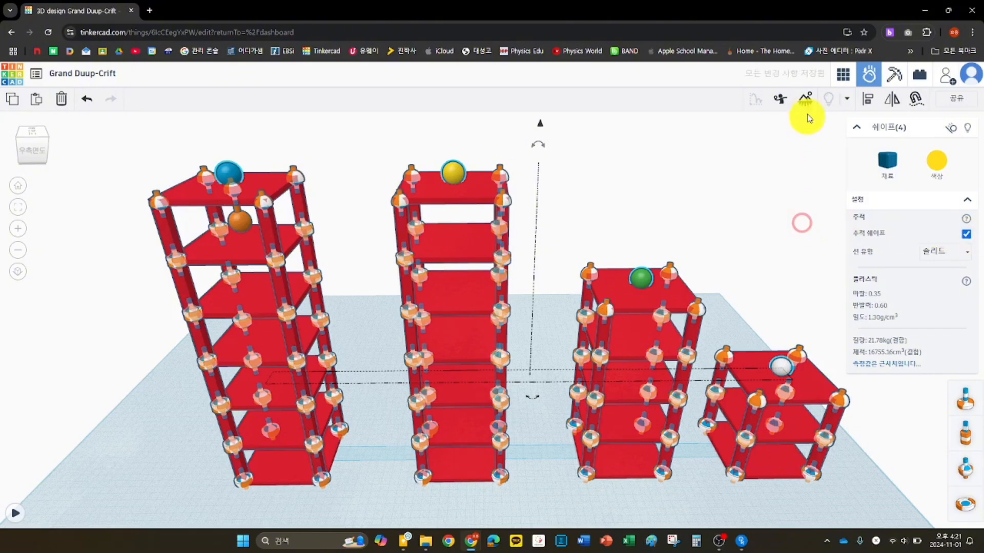
Step: Set the ground's vibration amplitude to 4.8, run the simulation and pause it about halfway through the timeline
left_click(806, 105)
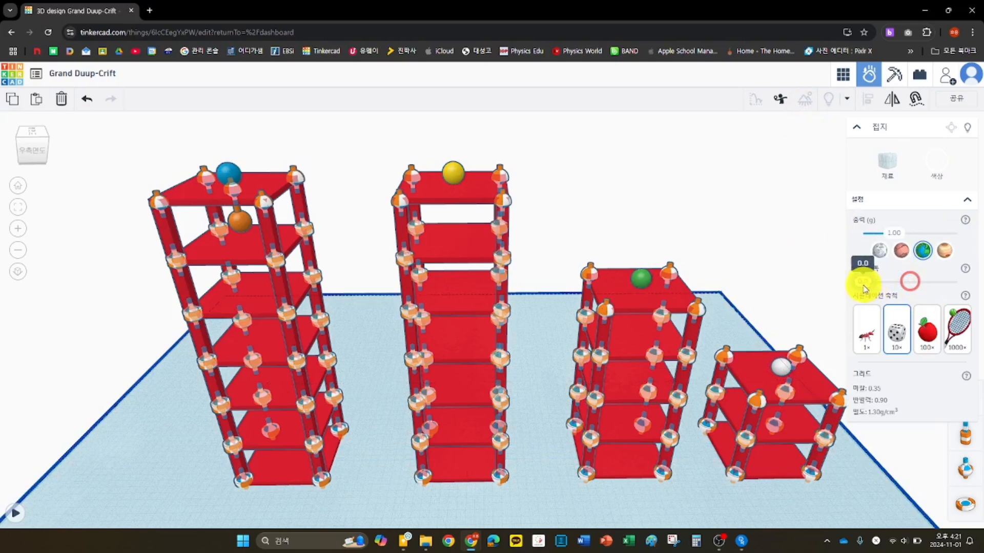
left_click_drag(873, 292, 908, 291)
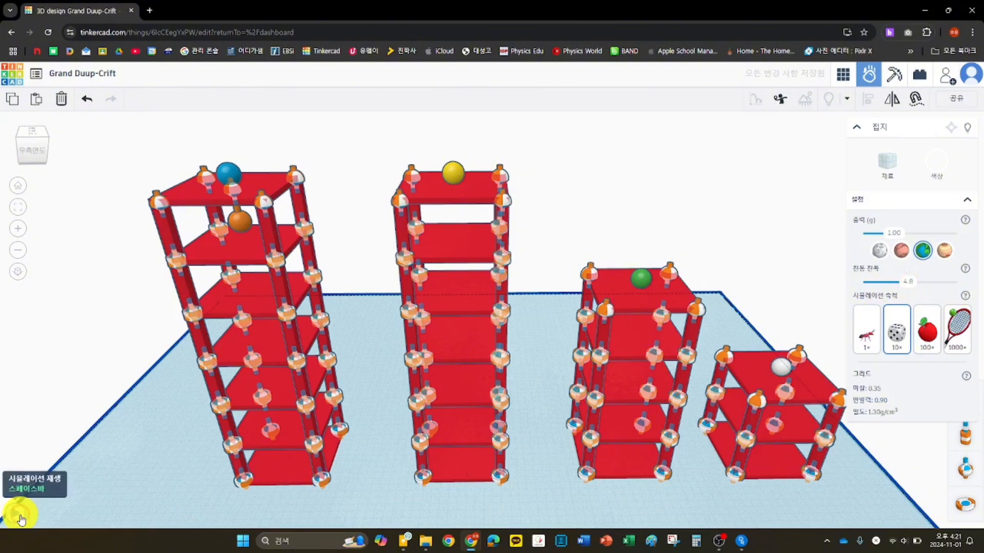
left_click(21, 519)
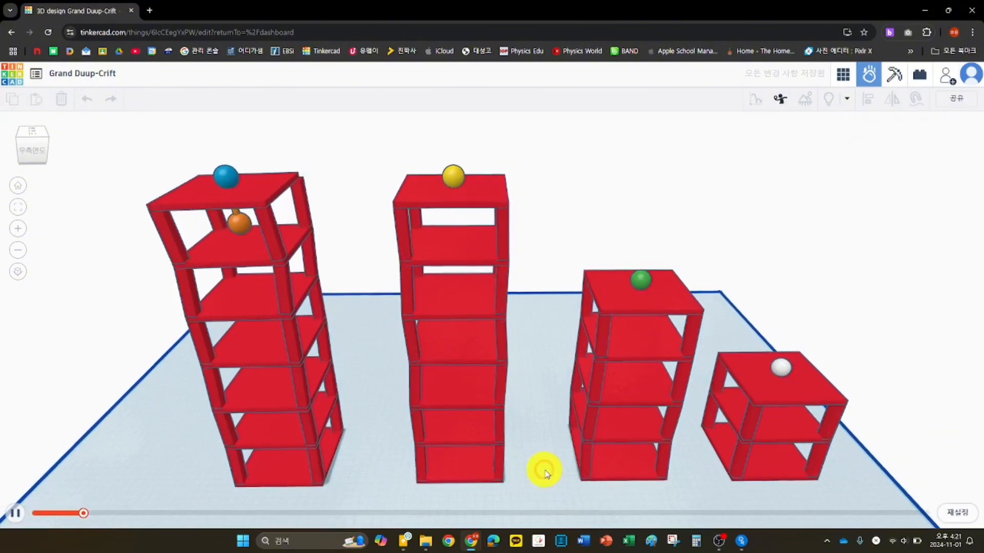
right_click_drag(531, 455, 560, 286)
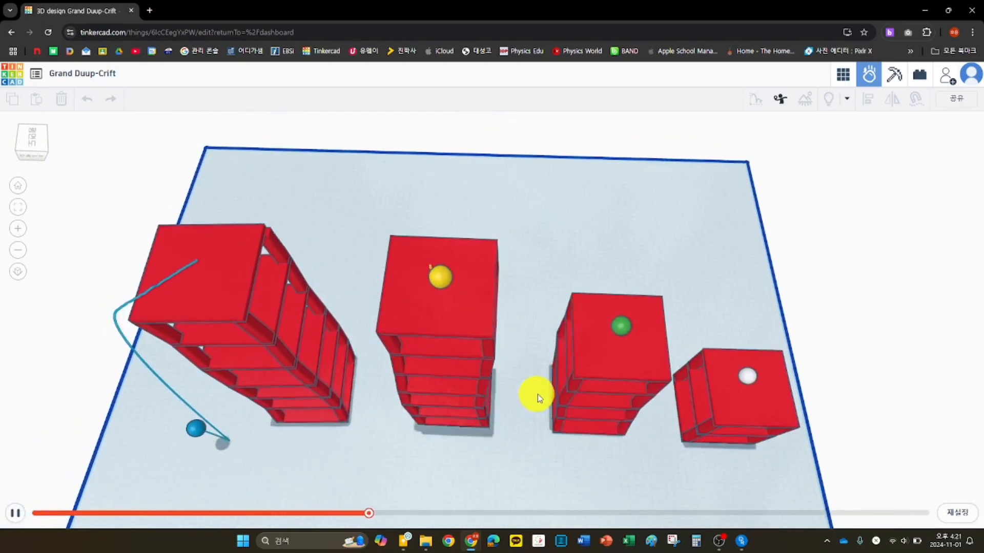
left_click(15, 513)
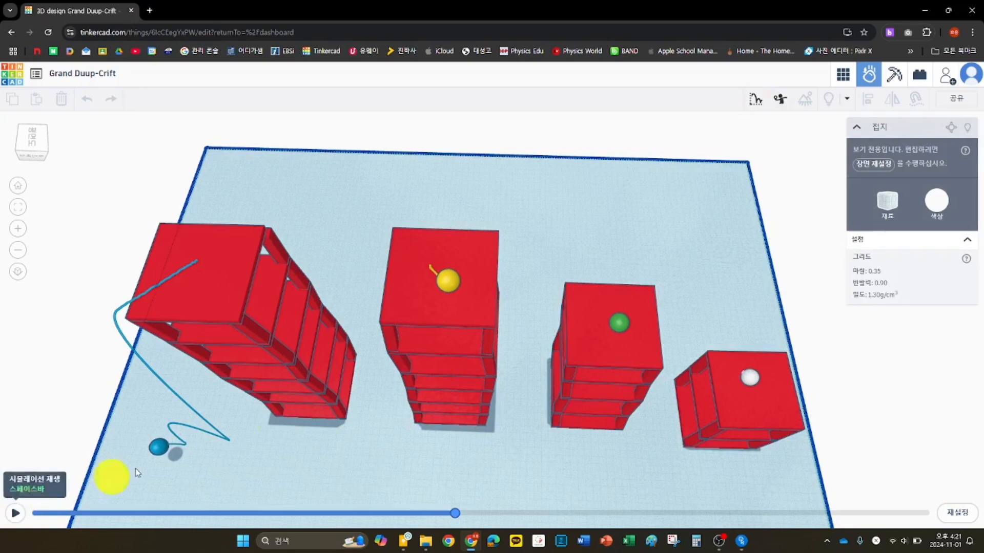
Step: Open the trace graph and examine the four spheres' speed curves and their motion paths on the towers
left_click(756, 102)
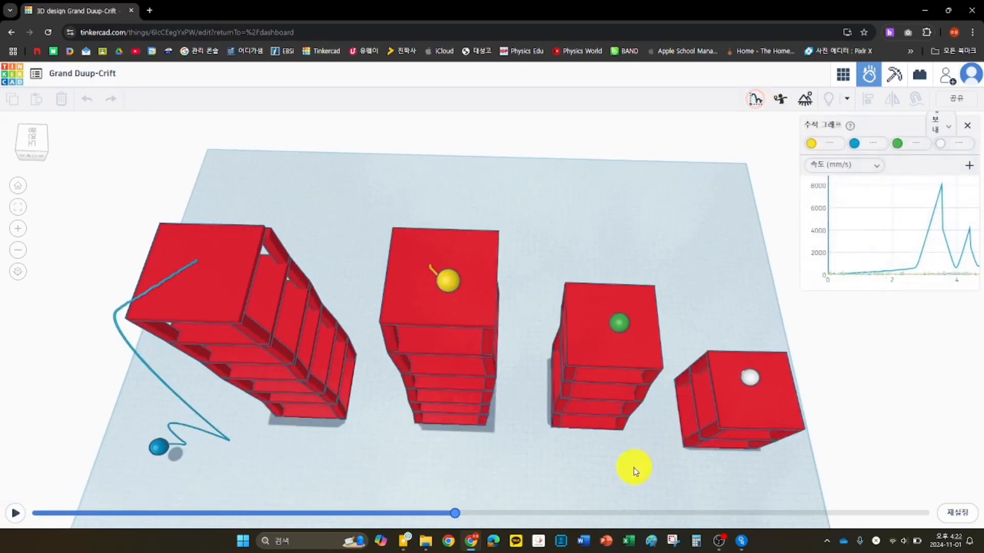
left_click(855, 269)
mouse_move(855, 269)
left_mouse_down()
mouse_move(843, 267)
mouse_move(968, 260)
mouse_move(826, 266)
left_mouse_up()
right_click_drag(634, 196, 604, 131)
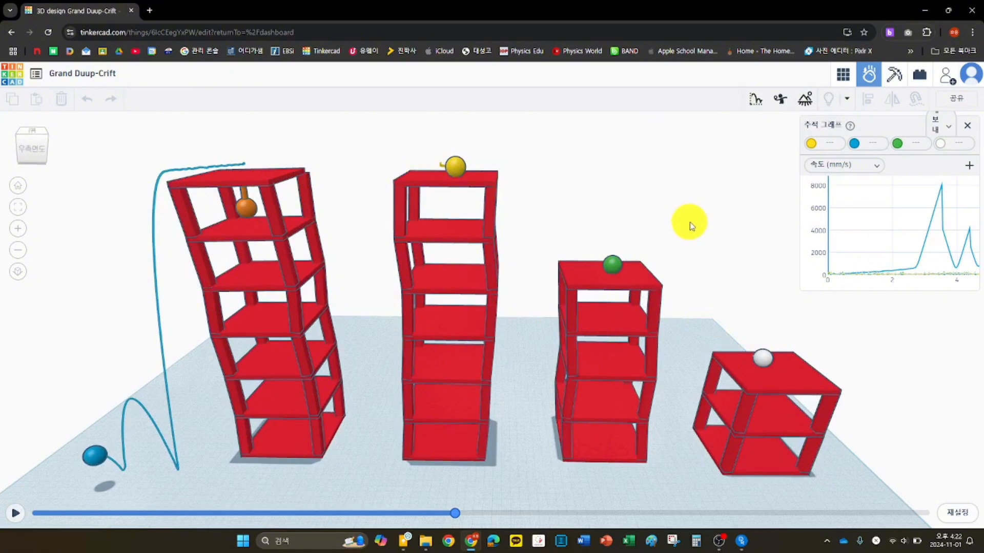
mouse_move(718, 547)
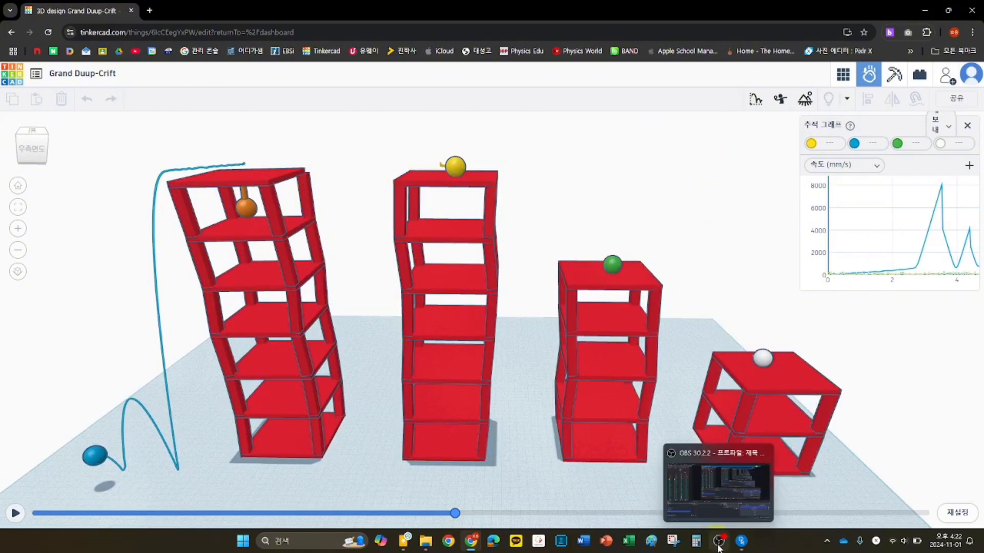